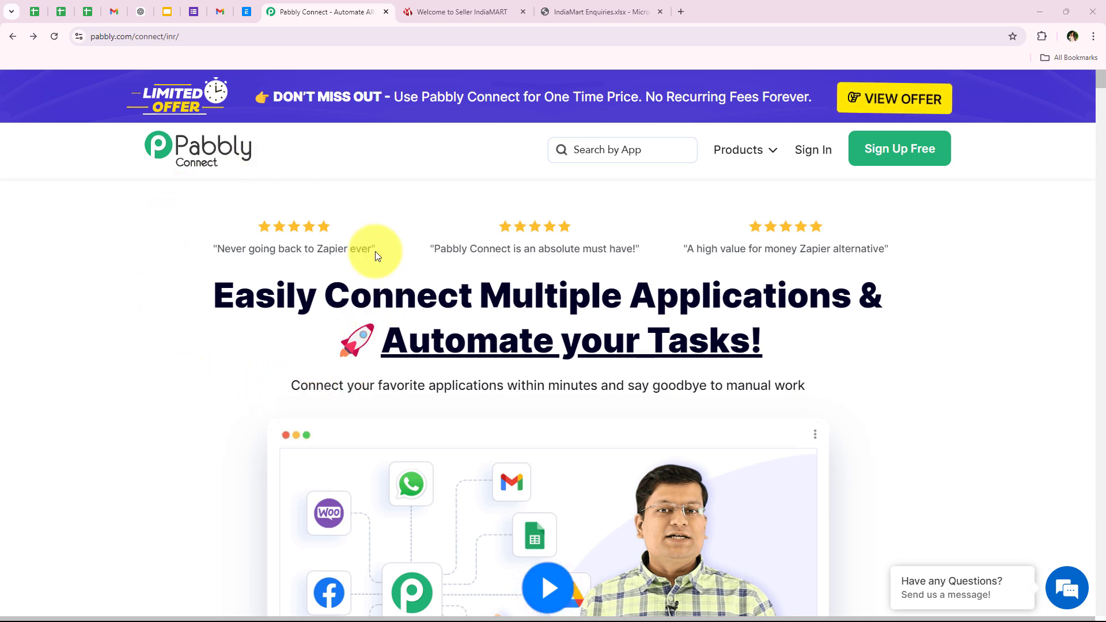
Show the IndiaMART seller dashboard and the empty row 3 in the IndiaMart Enquiries sheet.
left_click(500, 11)
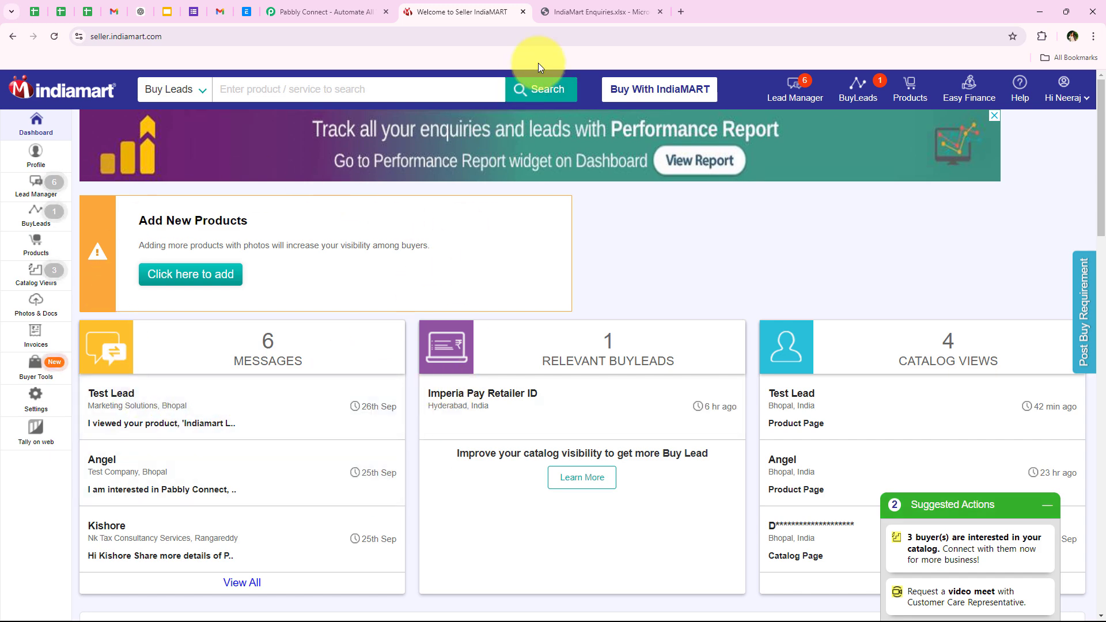
left_click(552, 12)
left_click_drag(229, 313, 573, 314)
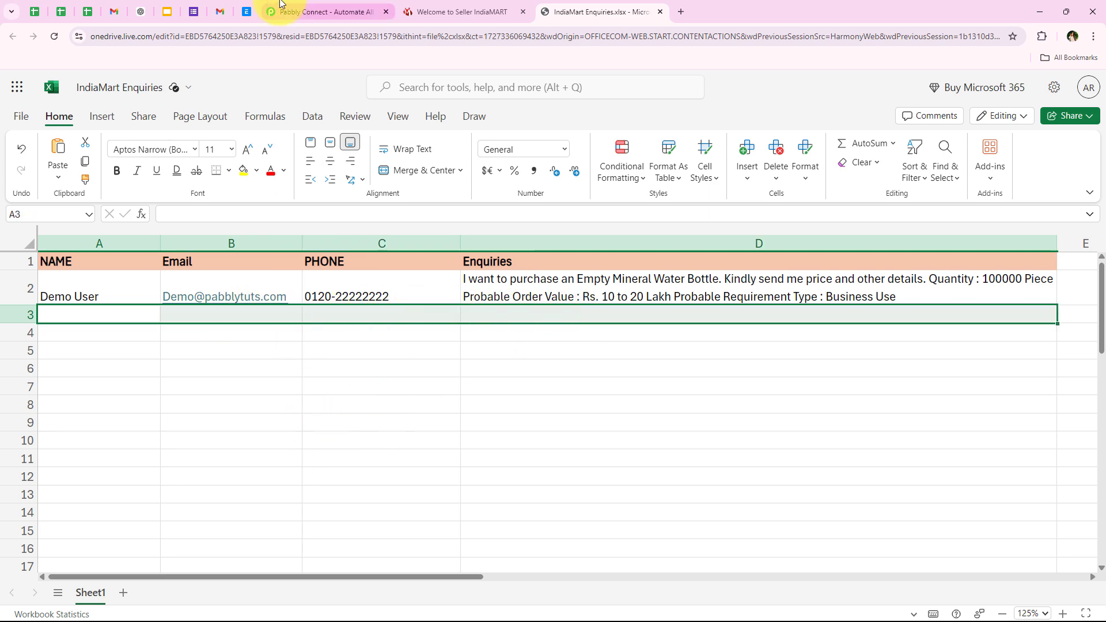
left_click(299, 9)
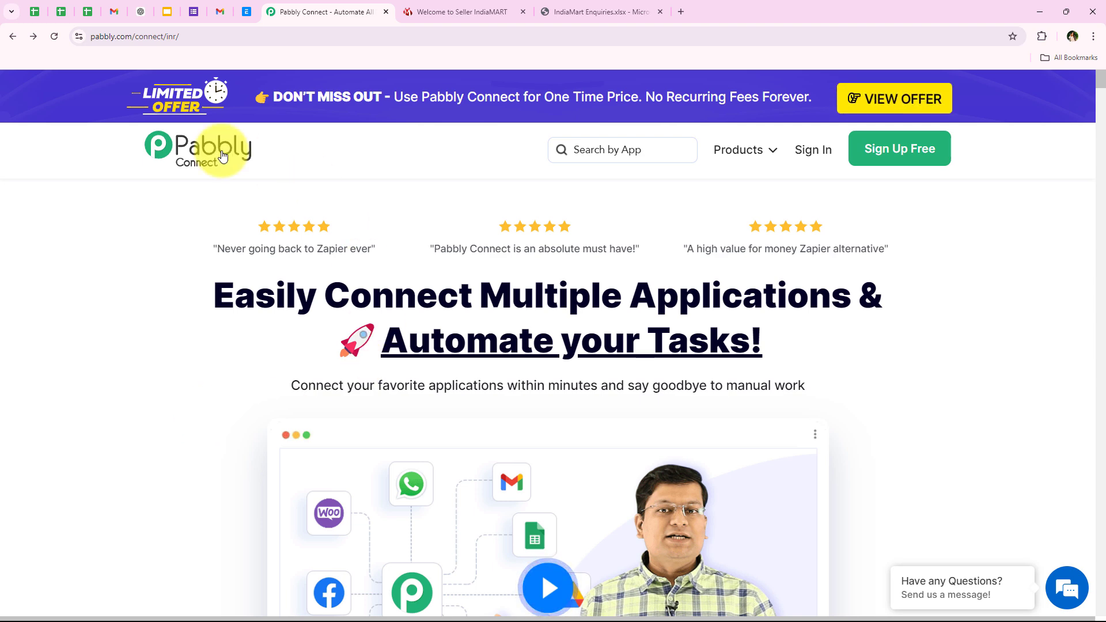
Sign in to Pabbly and view the All Pabbly Apps list.
left_click(191, 40)
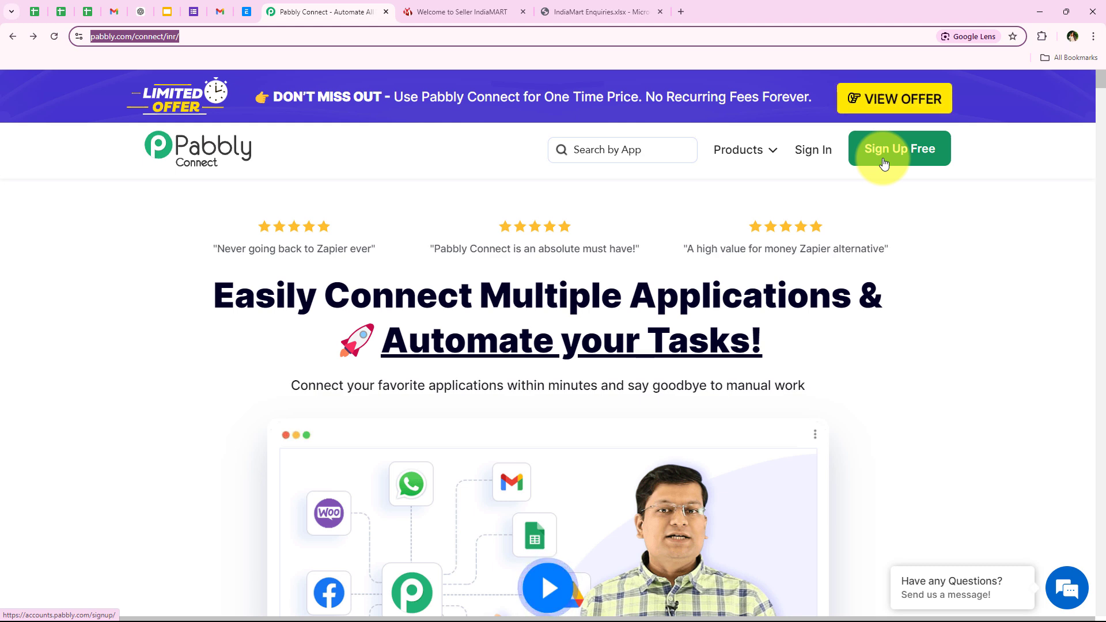
left_click(813, 151)
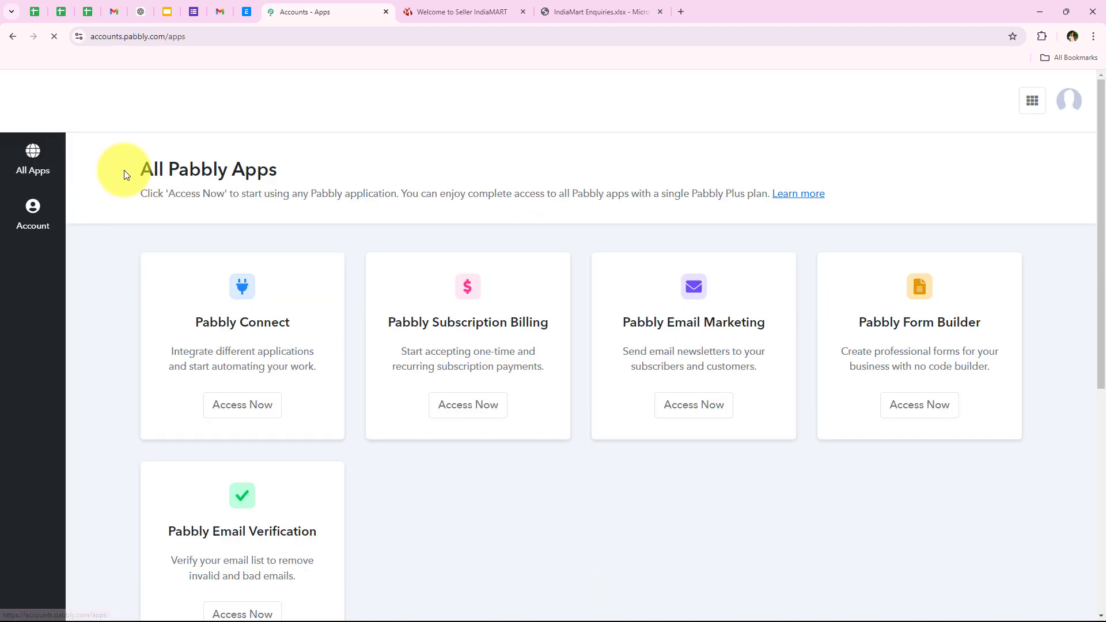
left_click_drag(130, 170, 288, 174)
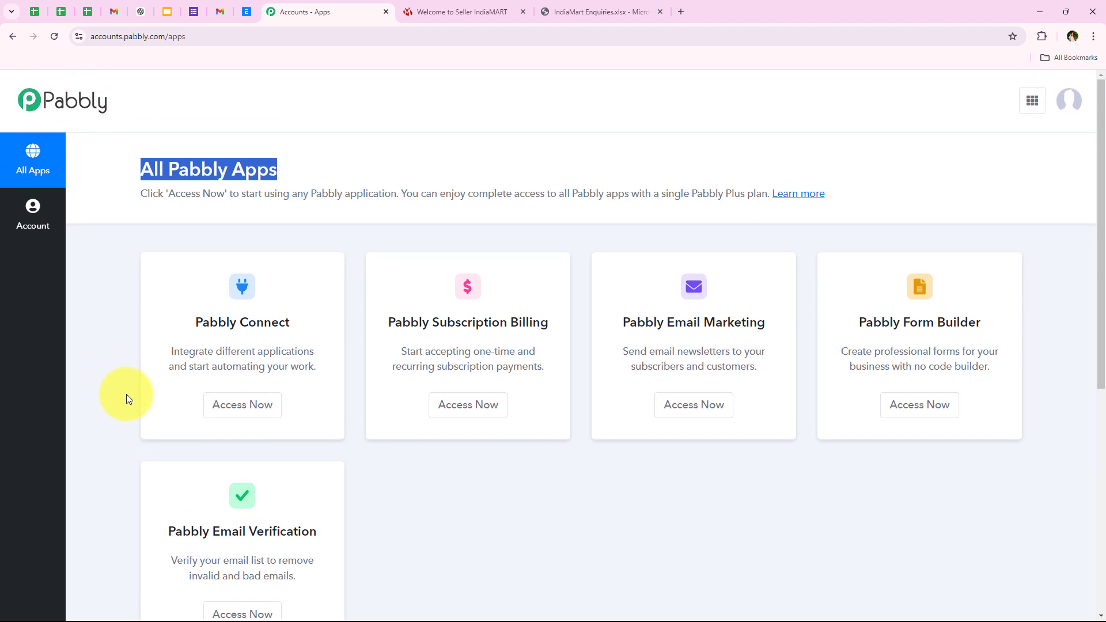
left_click(113, 320)
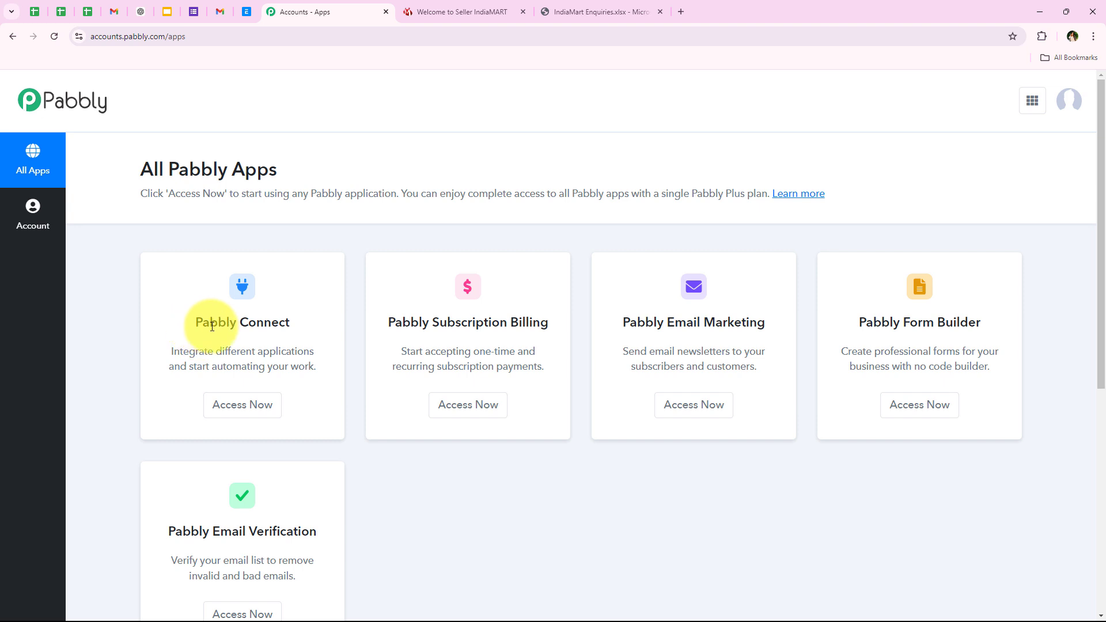
Open Pabbly Connect from its app card to reach the Dashboard.
left_click_drag(212, 327, 297, 317)
left_click_drag(216, 351, 315, 352)
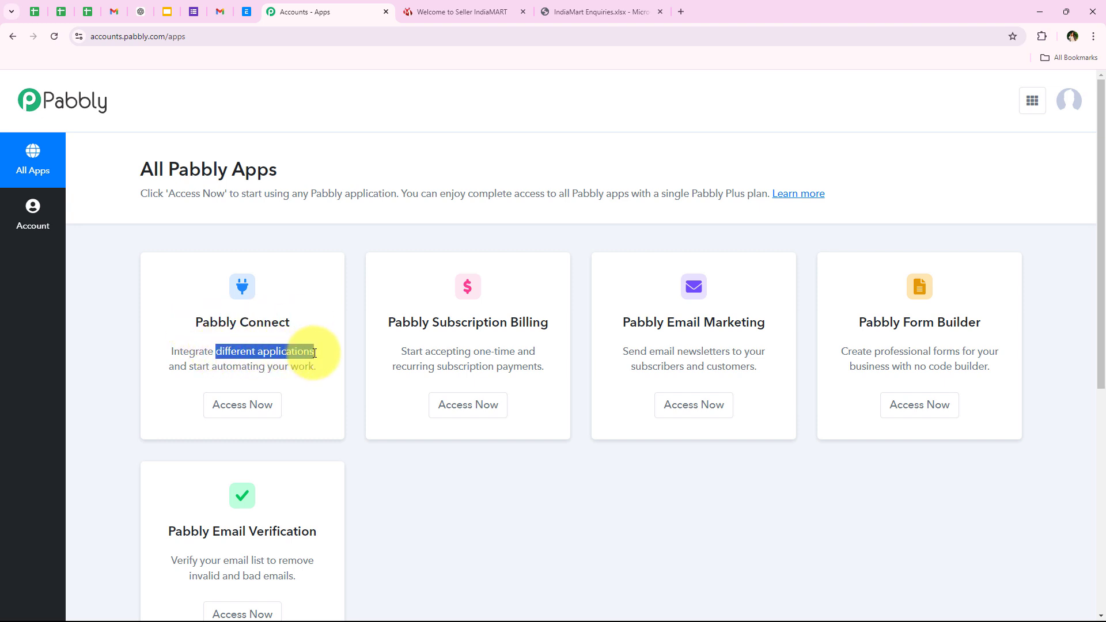
left_click(255, 407)
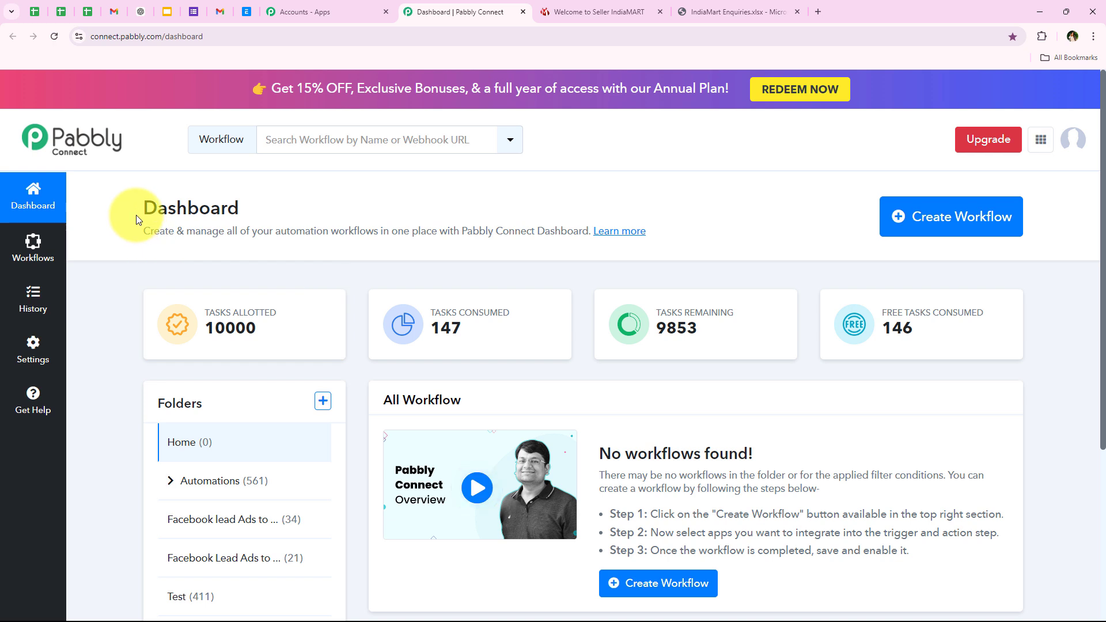
left_click_drag(136, 215, 243, 216)
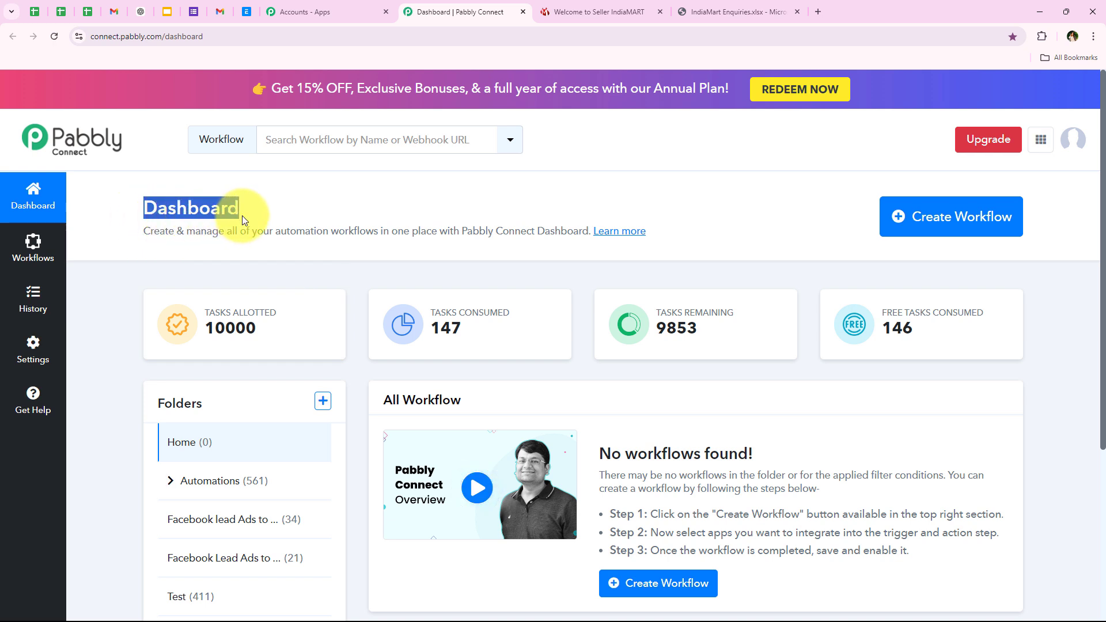
left_click(227, 290)
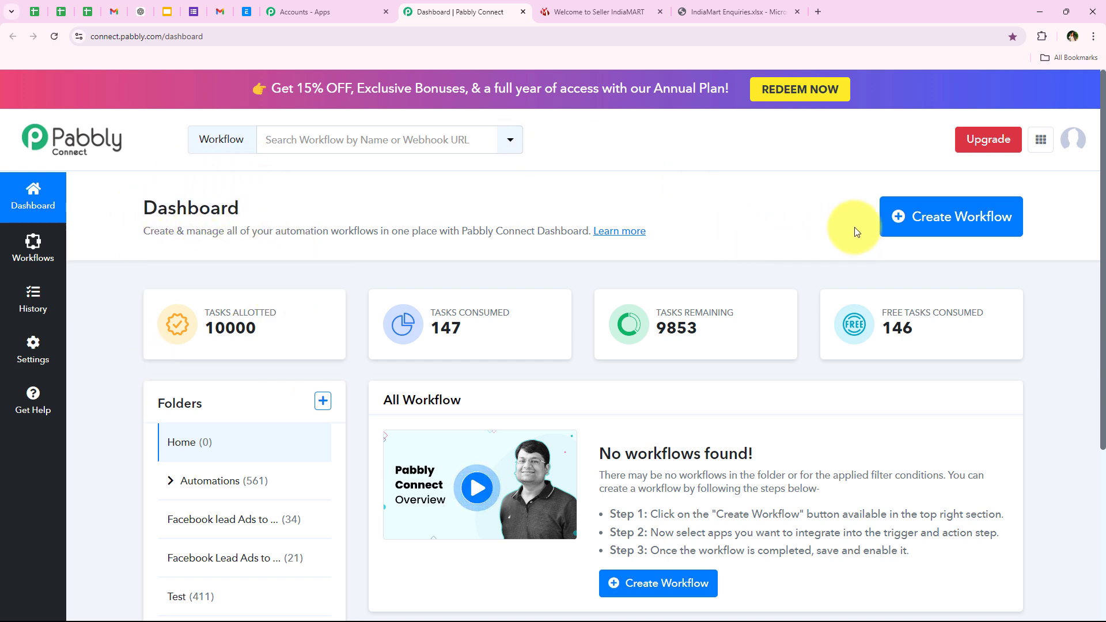
Create the workflow 'Add Food and Beverages Products IndiaMART Enquiries to MS E…' in the Automations folder.
left_click(902, 230)
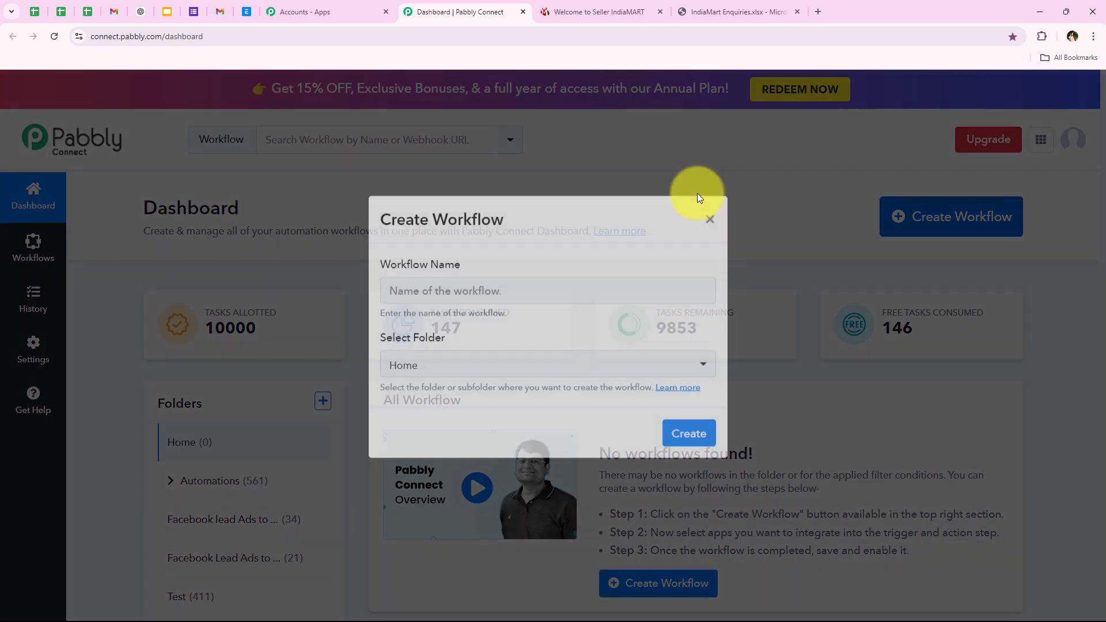
triple_click(391, 281)
left_click_drag(378, 356, 478, 363)
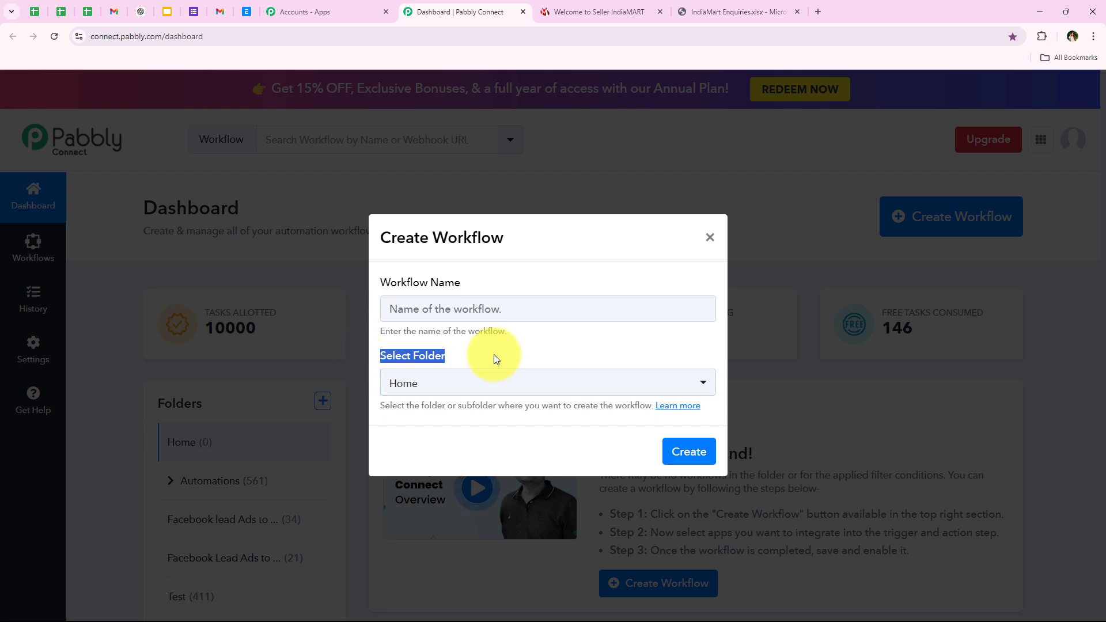
left_click(426, 391)
left_click(427, 394)
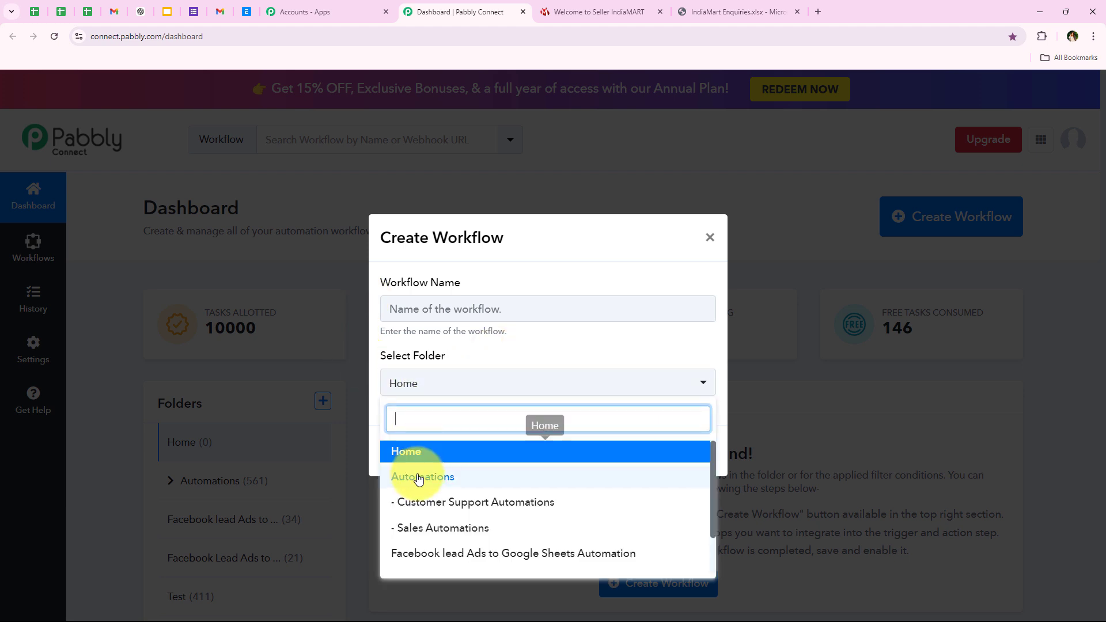
left_click(572, 485)
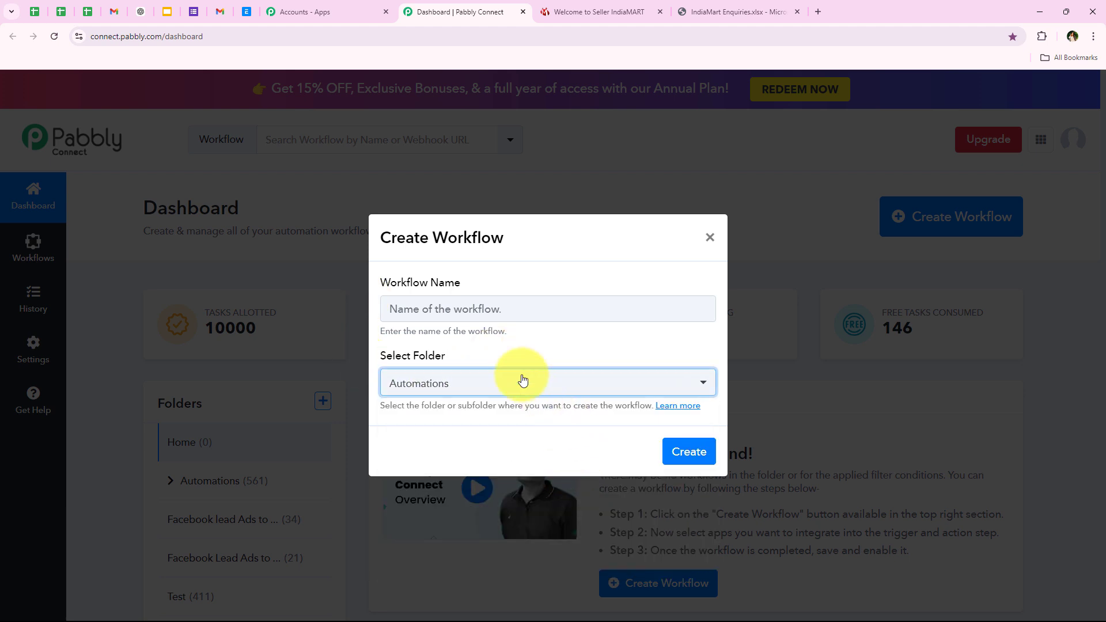
left_click(427, 314)
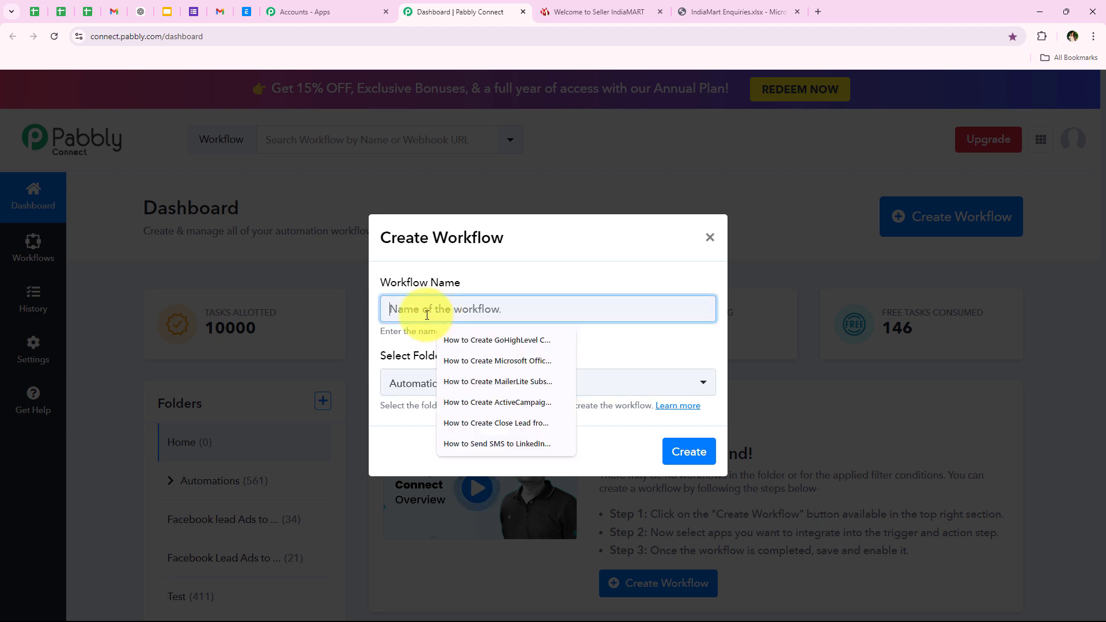
key("ctrl+v")
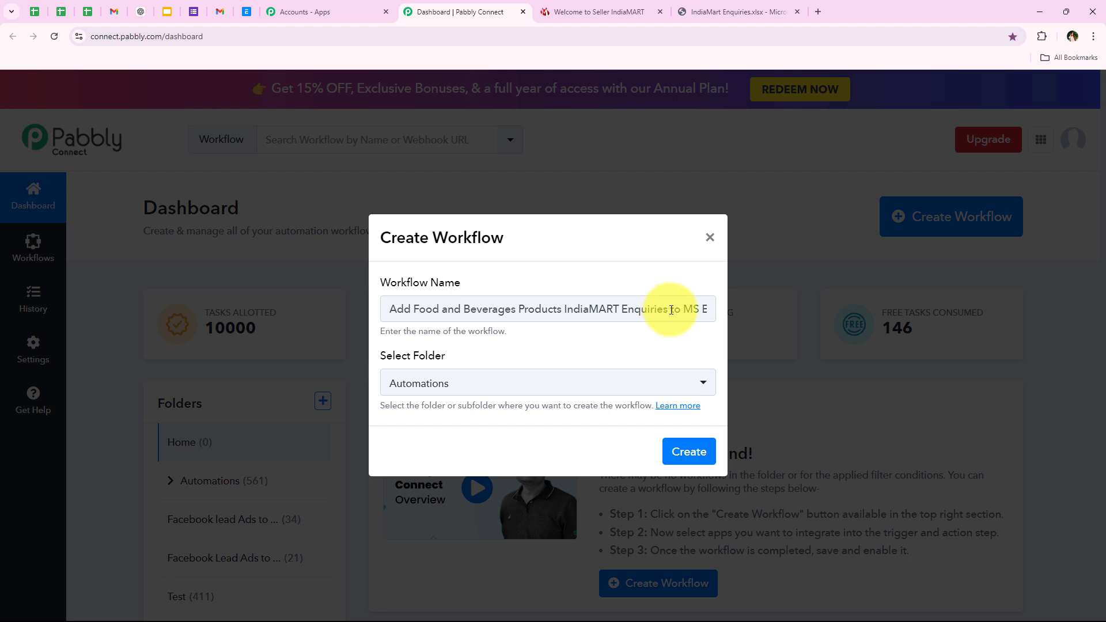
left_click_drag(672, 310, 720, 310)
left_click(689, 452)
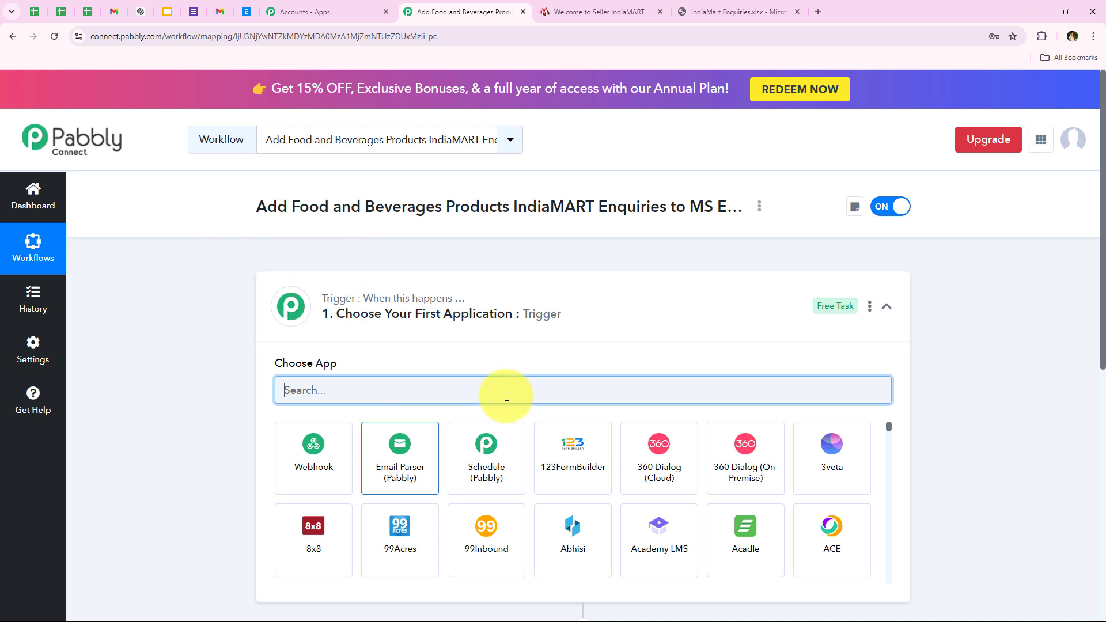
Search 'IndiaM' in the trigger's app list and select IndiaMART as the trigger app.
left_click(577, 317)
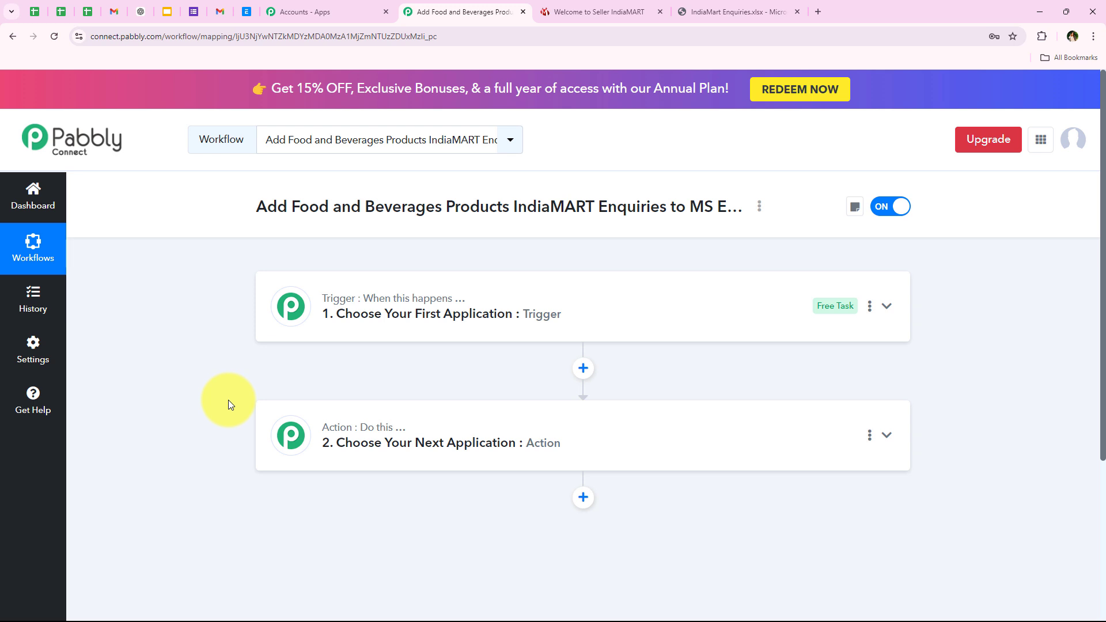
left_click(294, 314)
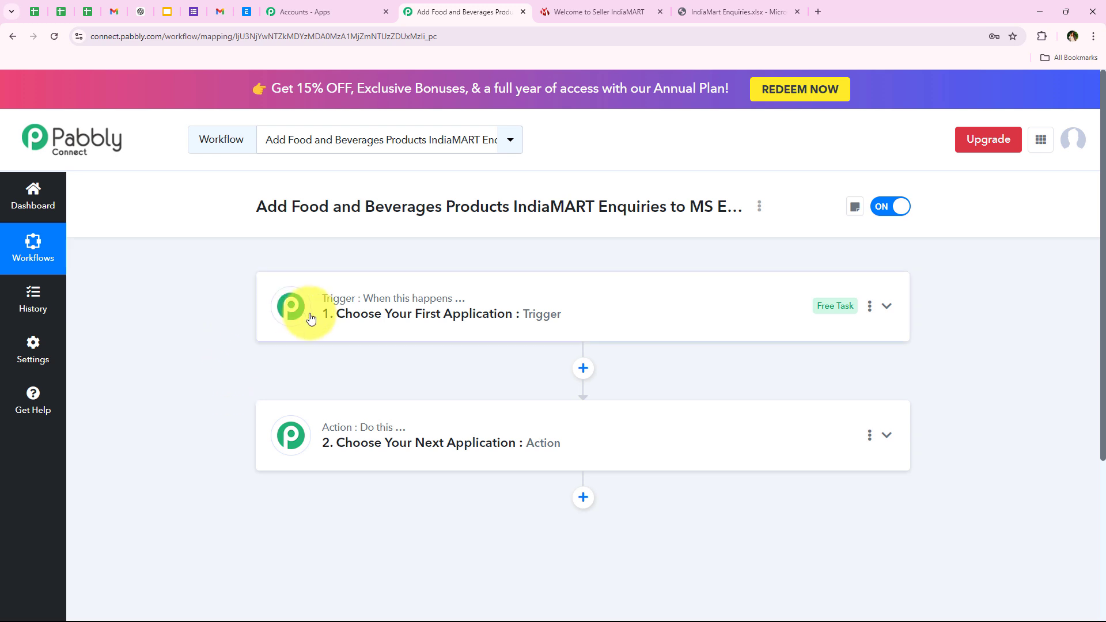
left_click(299, 389)
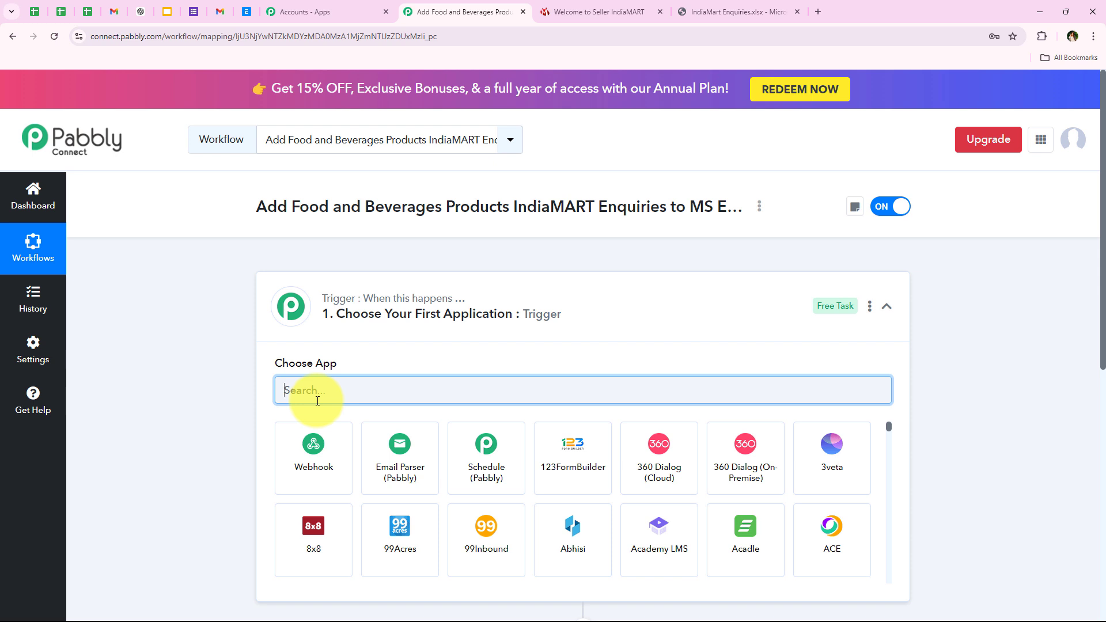
type("Indi")
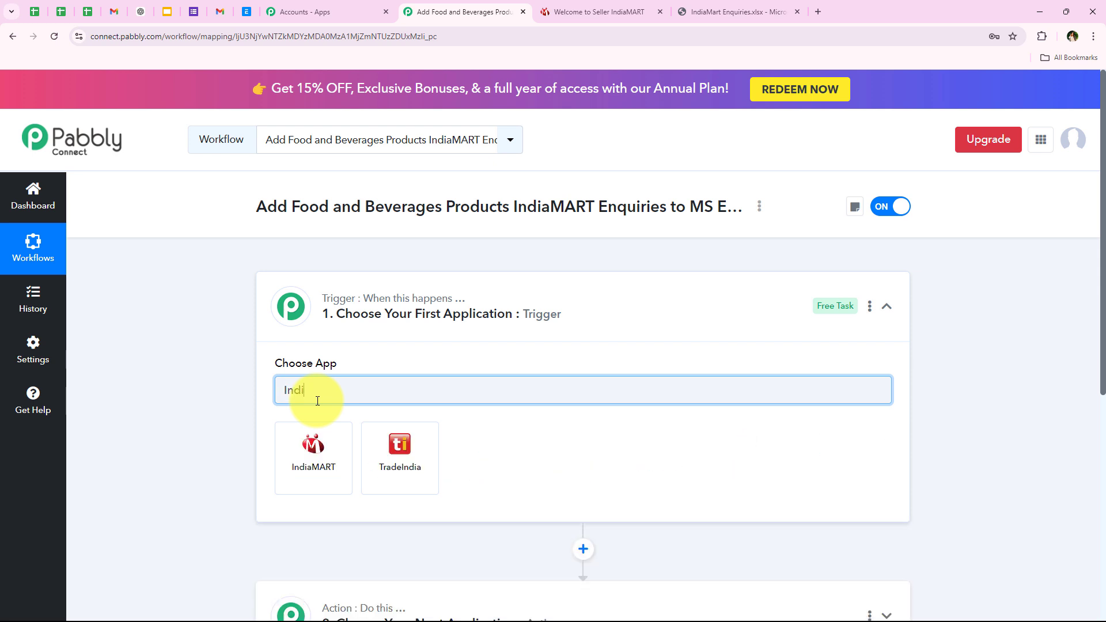
type("aMART")
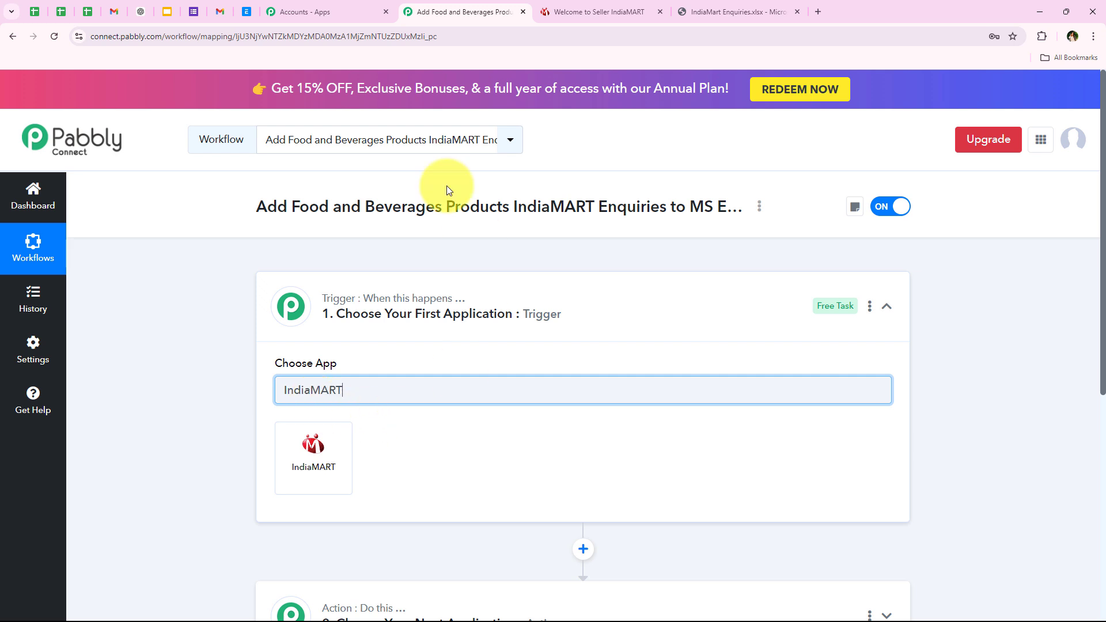
left_click(297, 447)
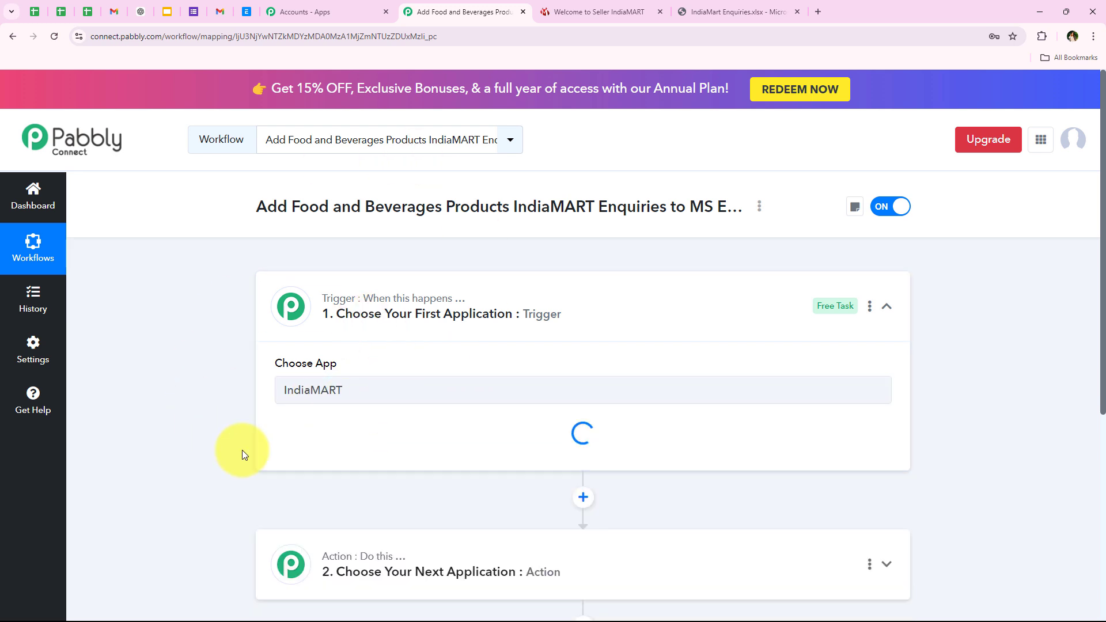
scroll(243, 450, "down", 1)
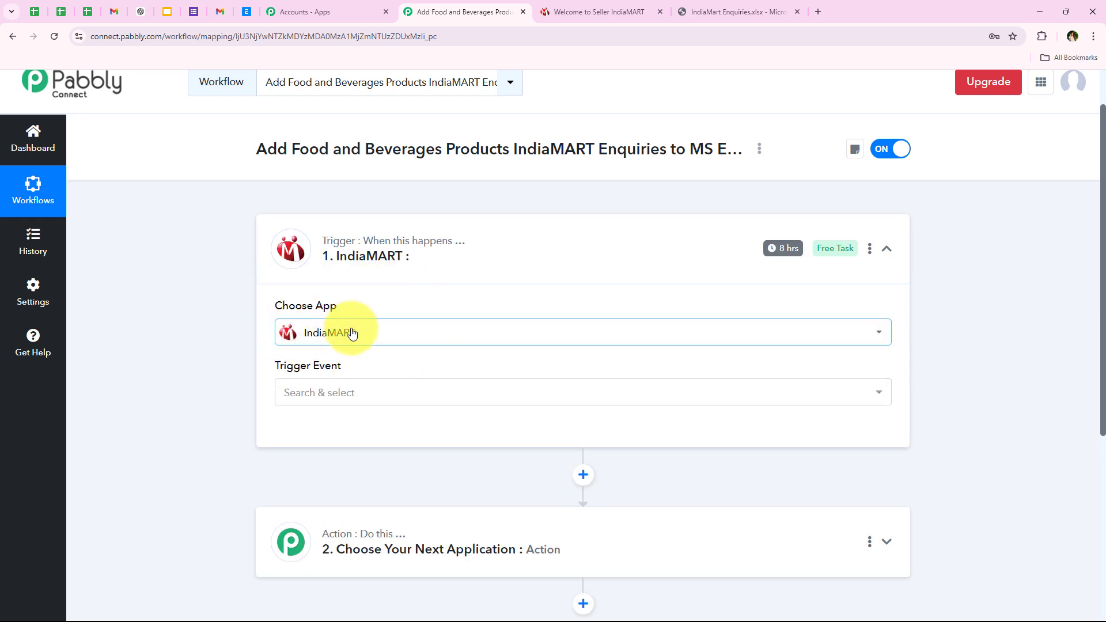
Choose New Leads as the IndiaMART trigger event.
mouse_move(299, 368)
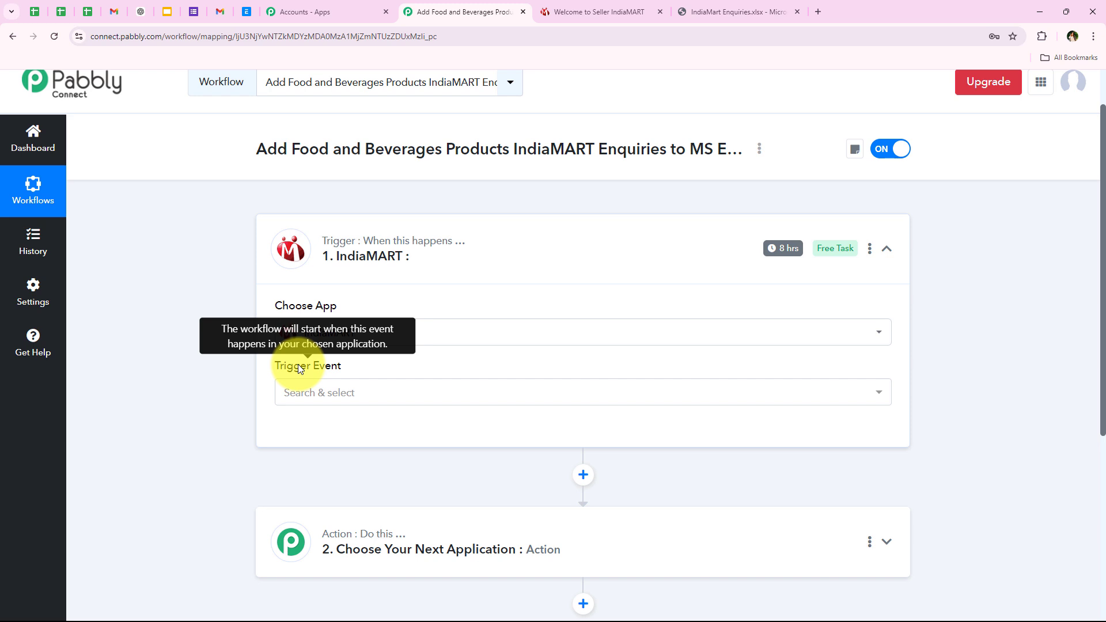
left_click(290, 394)
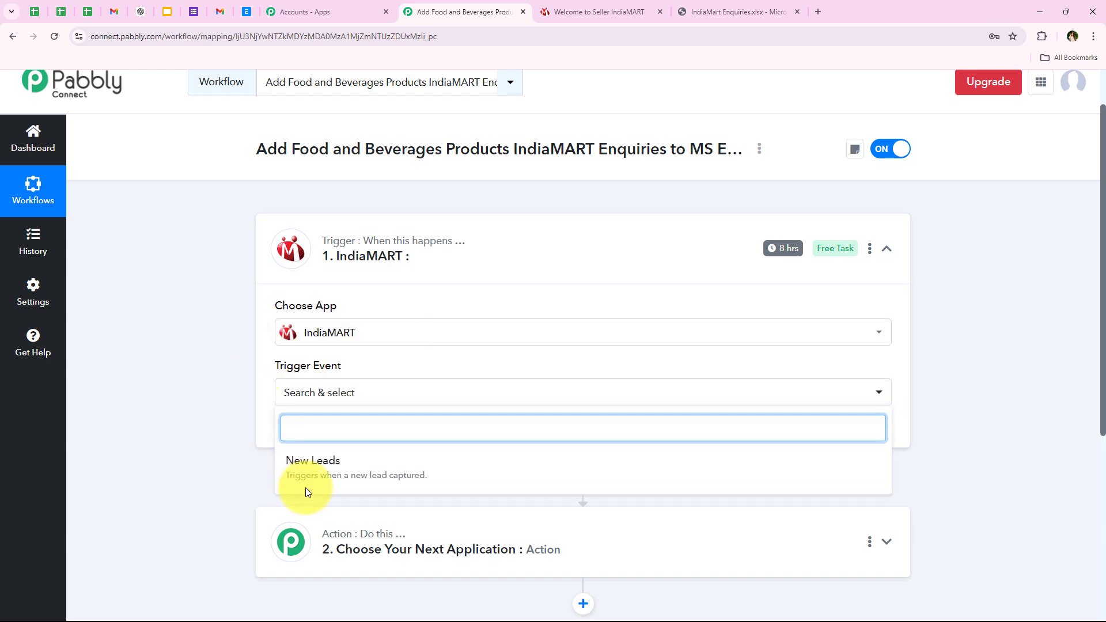
left_click(313, 468)
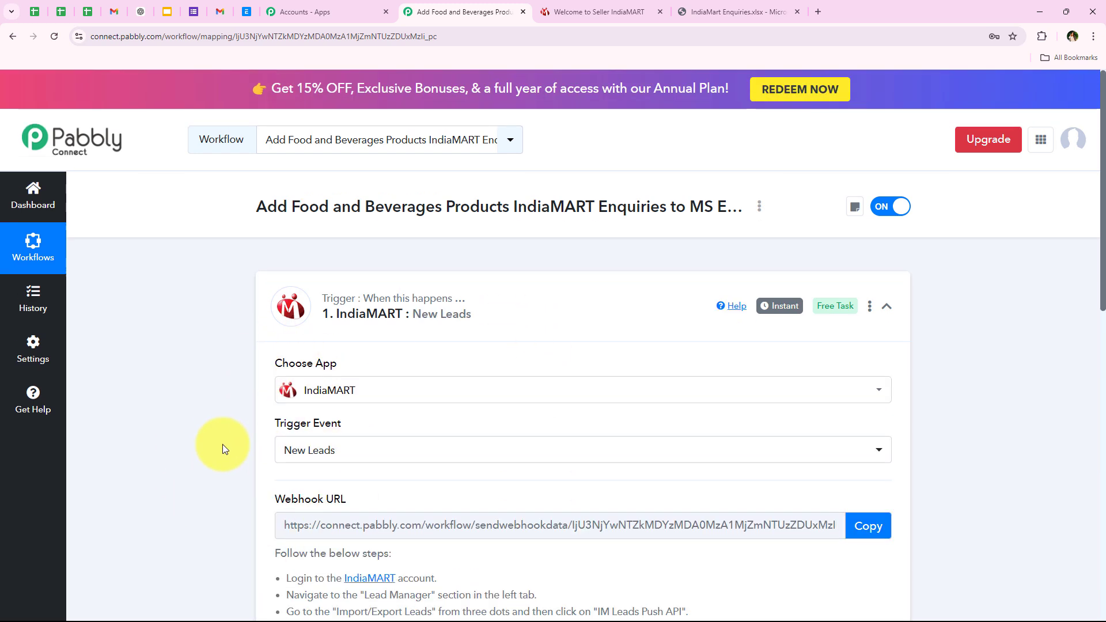
scroll(340, 381, "down", 2)
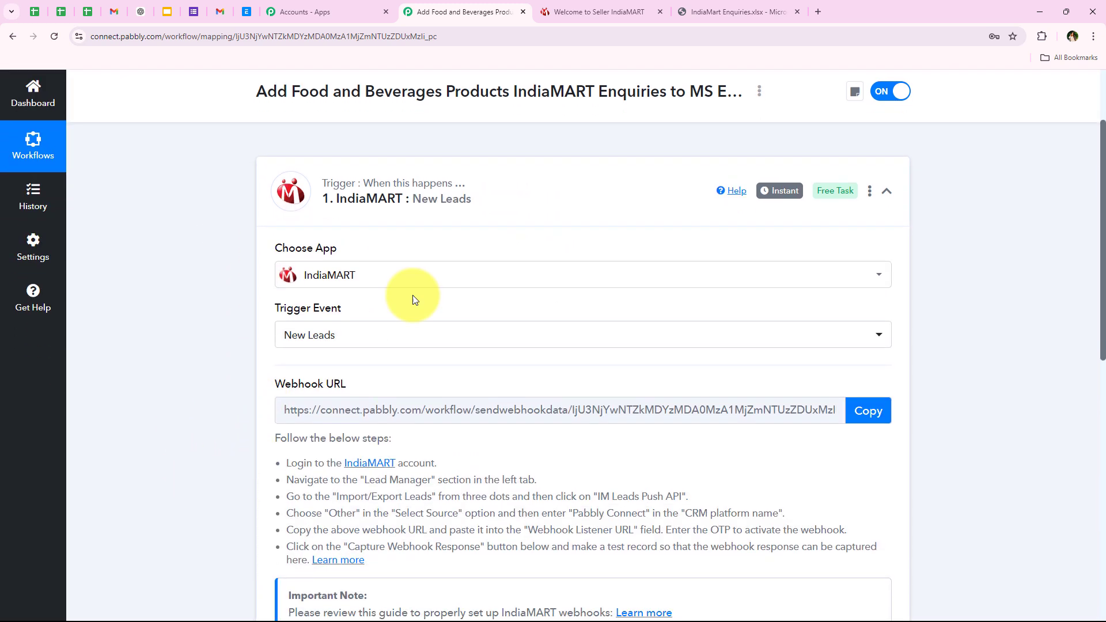
left_click(321, 340)
left_click(206, 383)
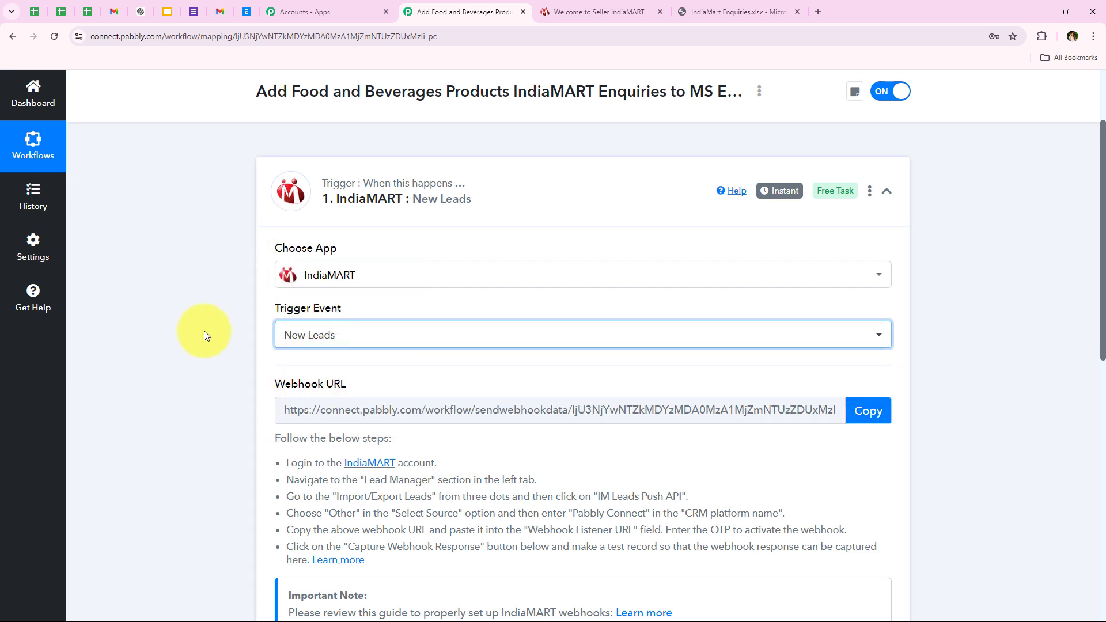
Copy the webhook URL and review the IndiaMART Lead Manager setup instructions.
scroll(219, 361, "down", 3)
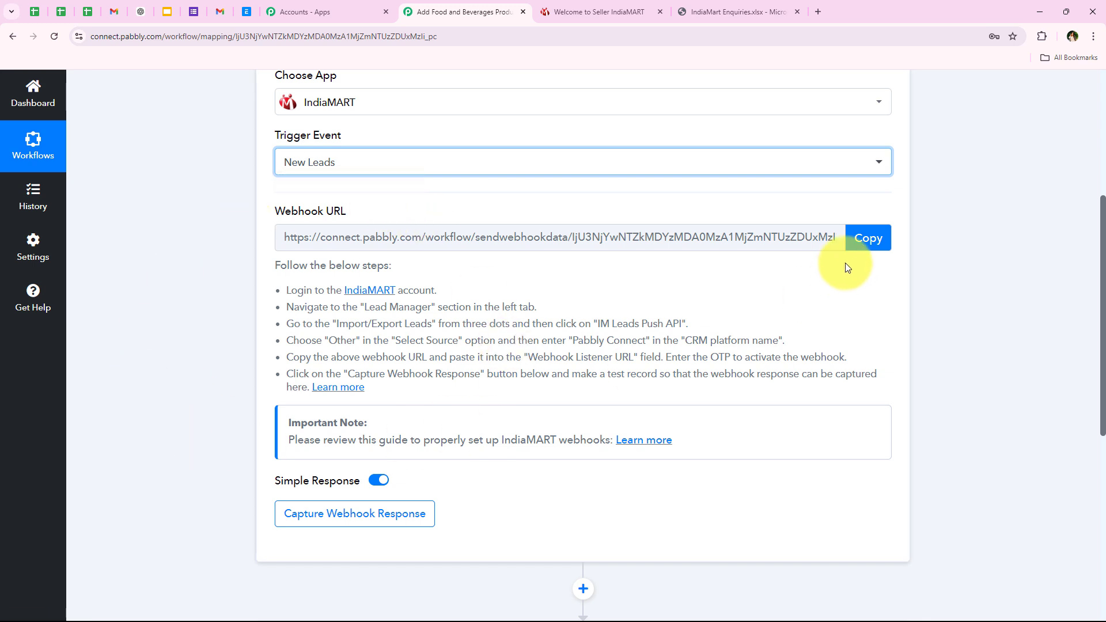
left_click(869, 247)
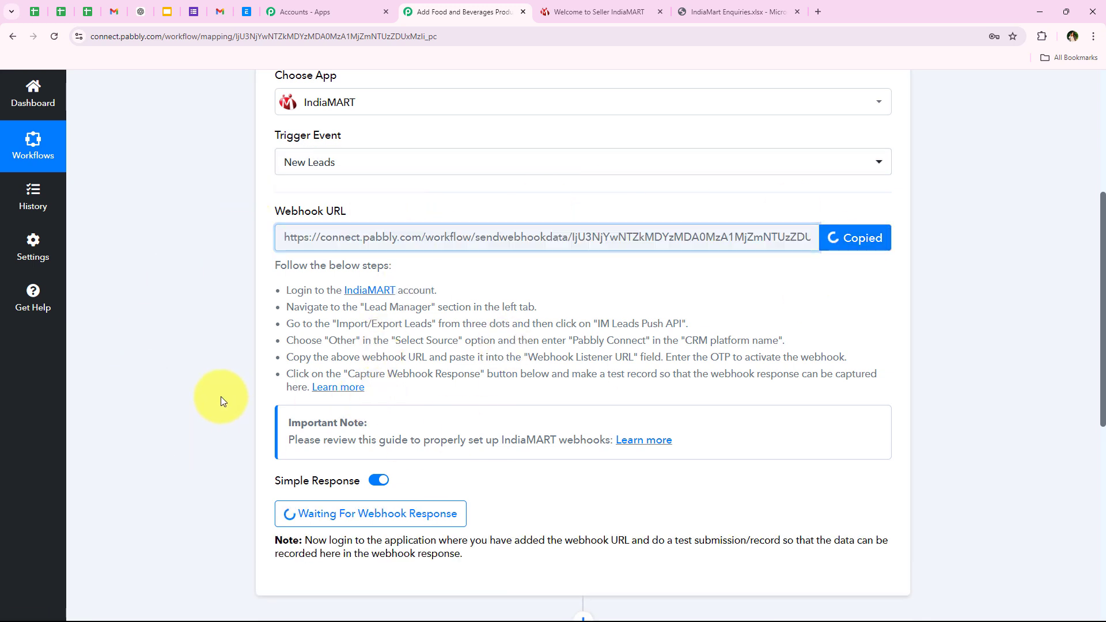
left_click_drag(894, 375, 279, 282)
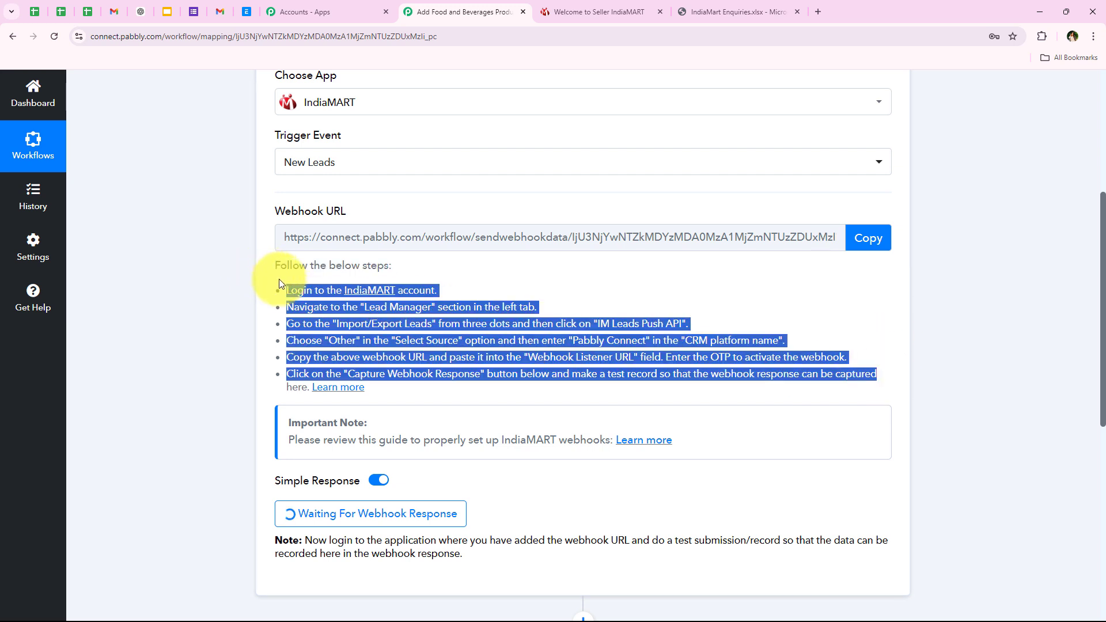
left_click(242, 363)
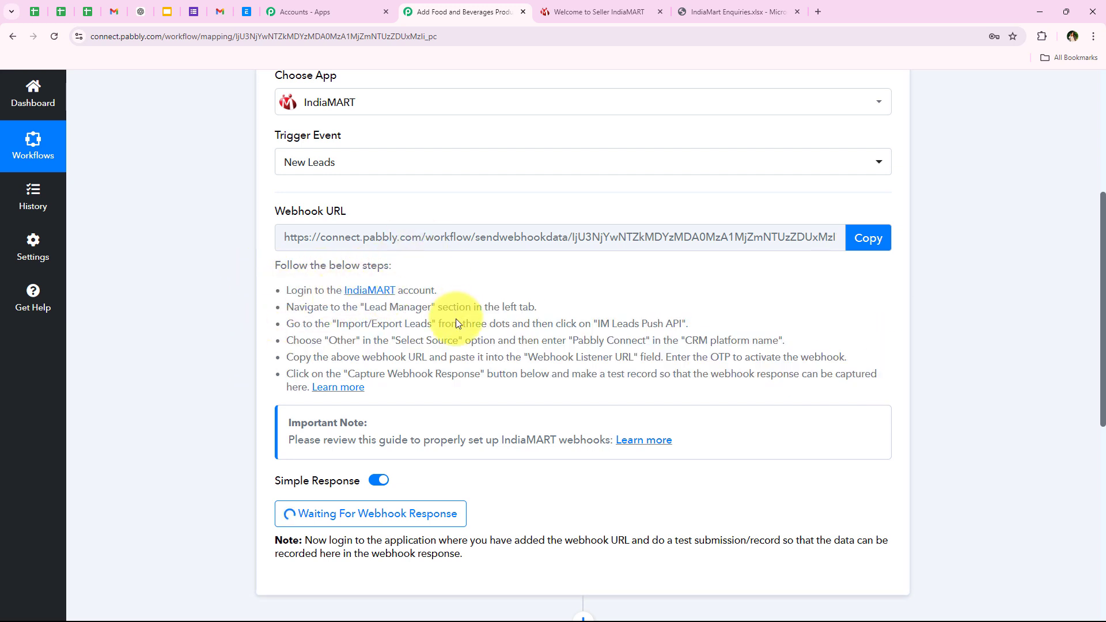
left_click_drag(285, 310, 527, 313)
left_click(225, 337)
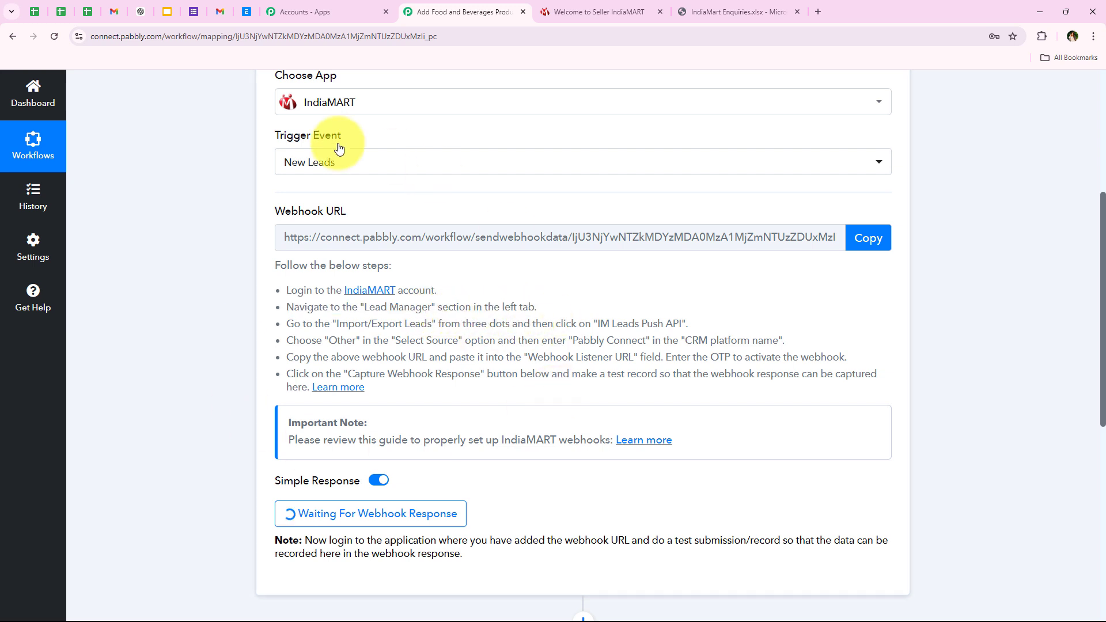
In IndiaMART's Lead Manager, open the Push API integration page under Import / Export Leads.
left_click(634, 14)
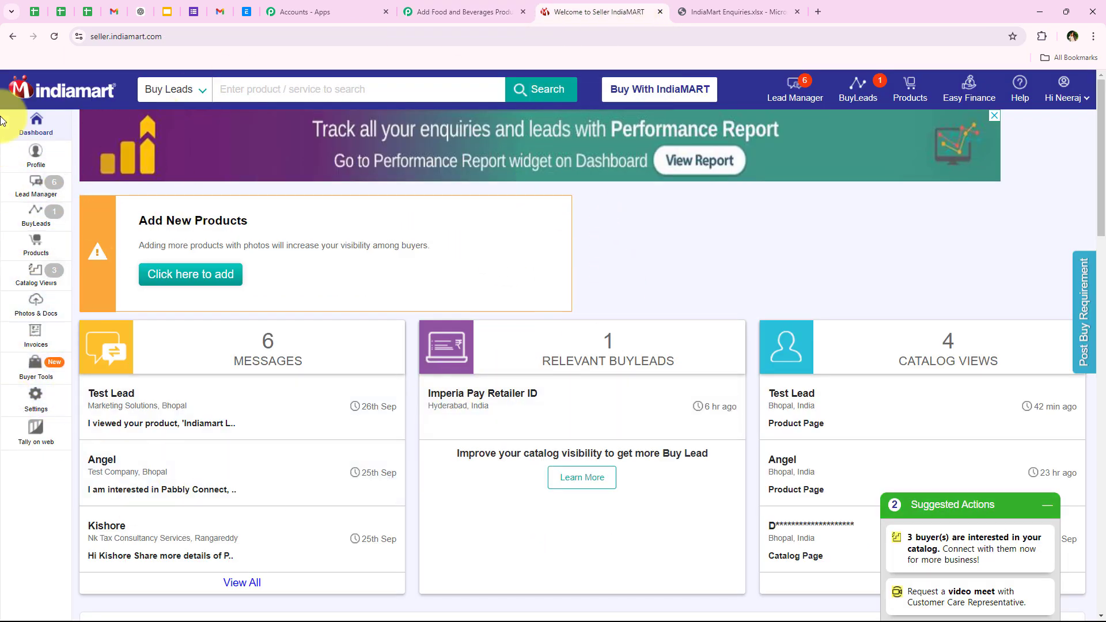
left_click(36, 195)
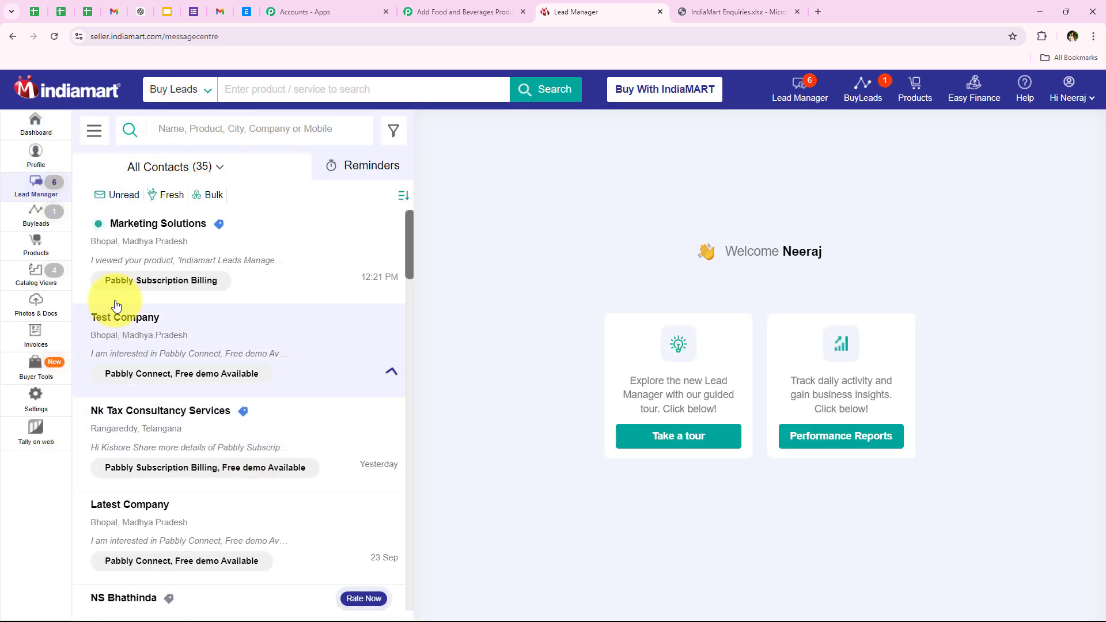
left_click(86, 136)
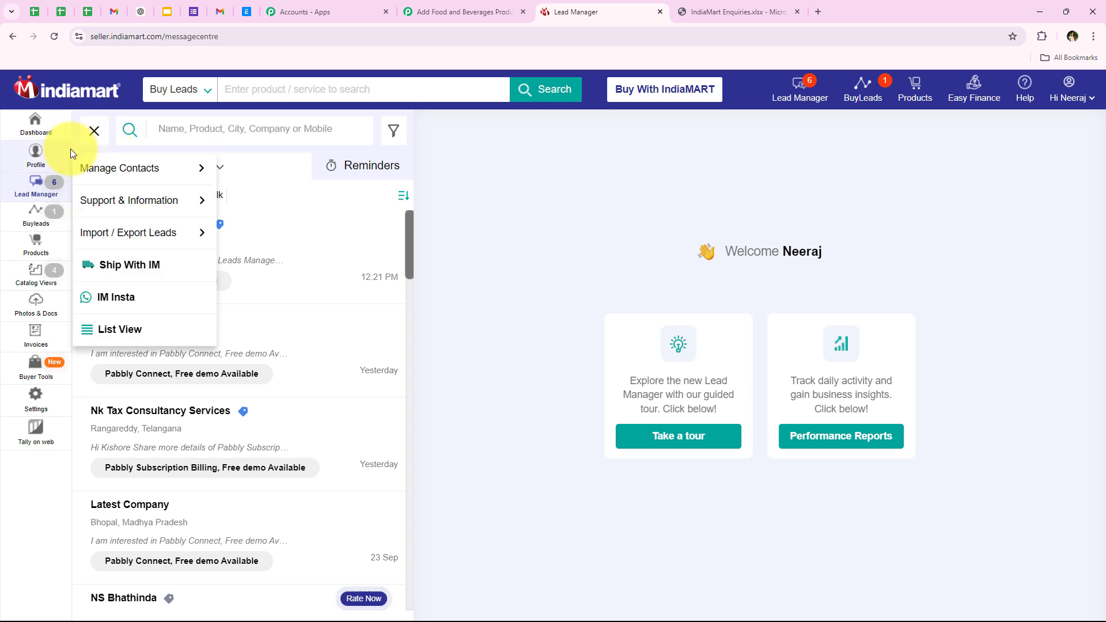
mouse_move(85, 241)
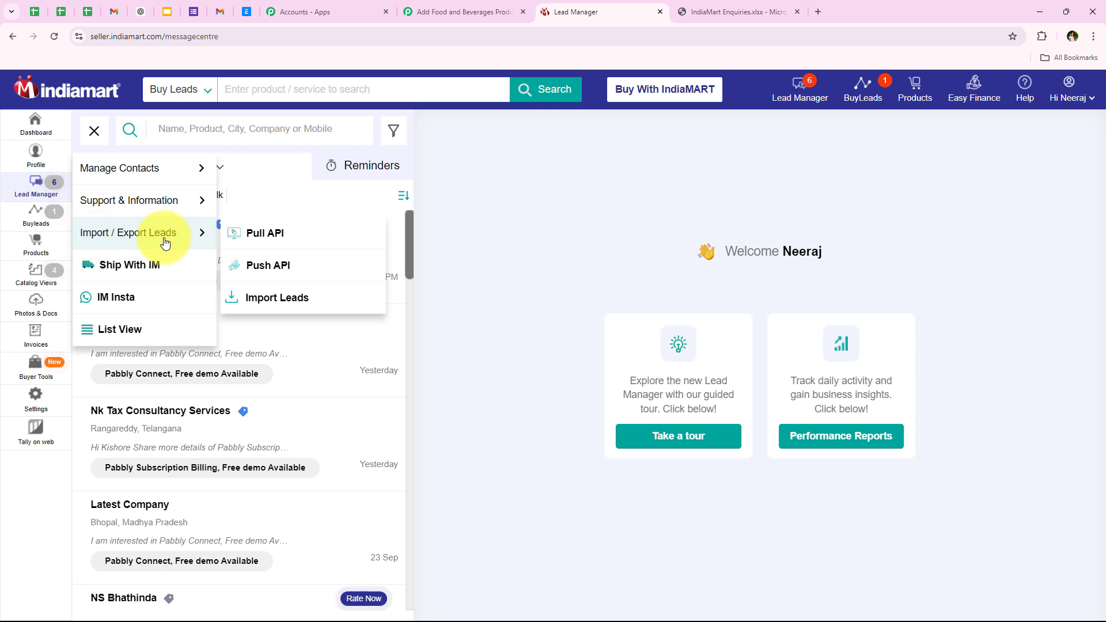
left_click(279, 272)
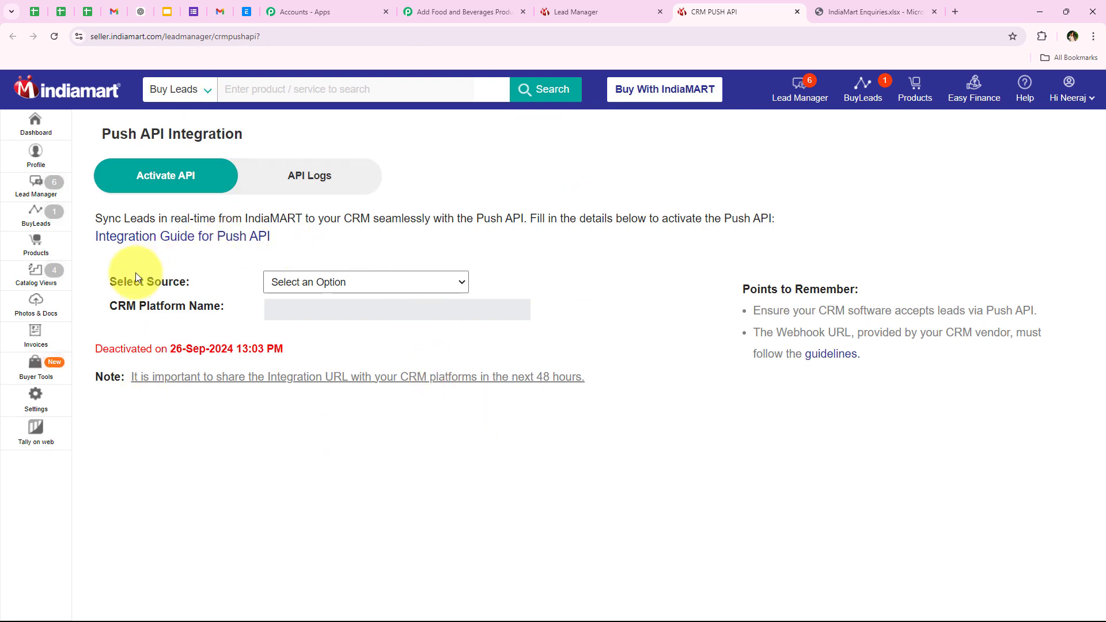
left_click_drag(110, 281, 197, 284)
left_click(198, 285)
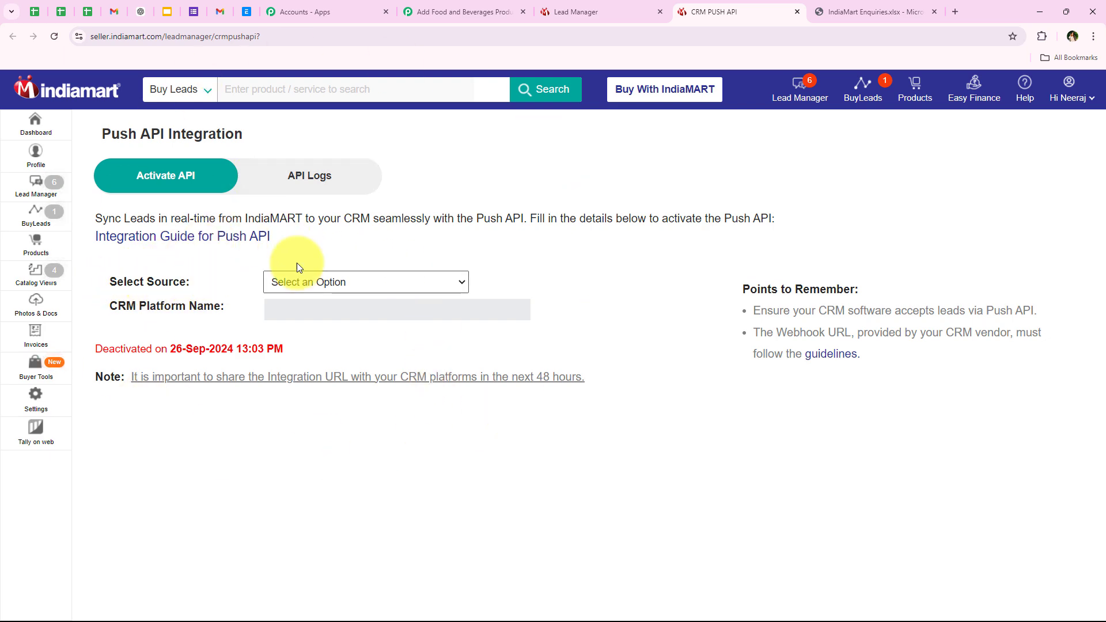
Set the Push API lead source to Other, per the Pabbly instructions.
left_click(461, 12)
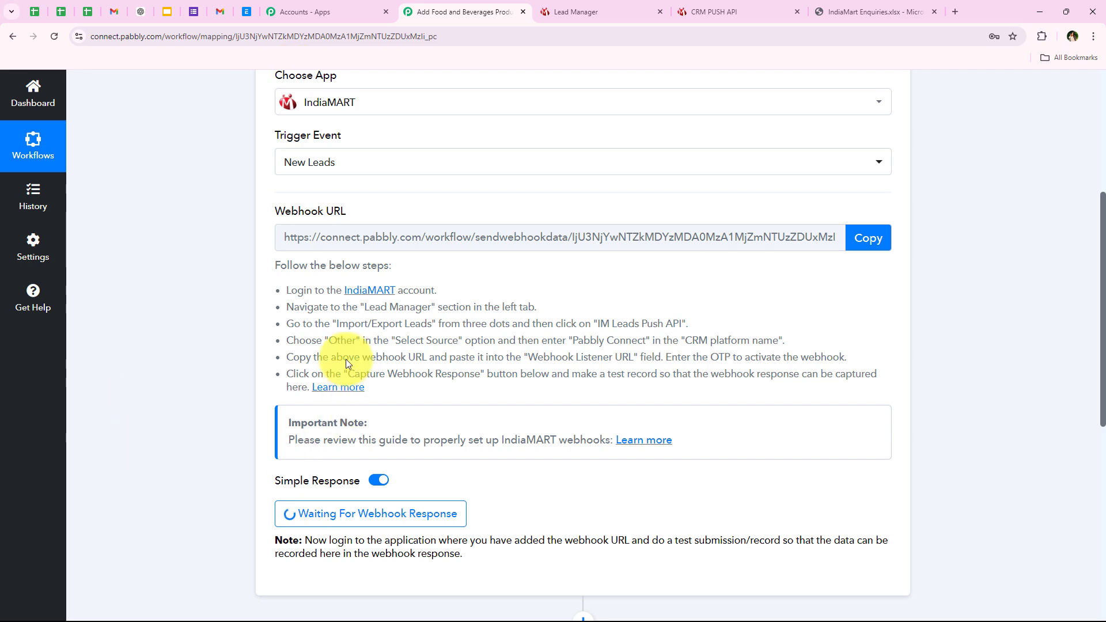
left_click_drag(288, 344, 489, 342)
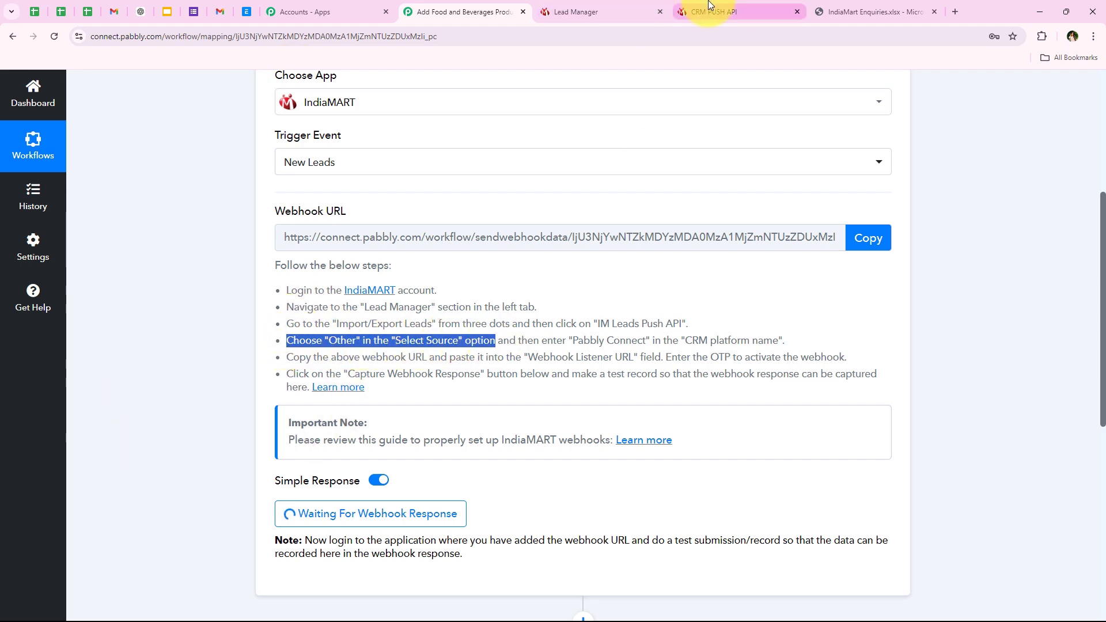
left_click(727, 11)
left_click(298, 283)
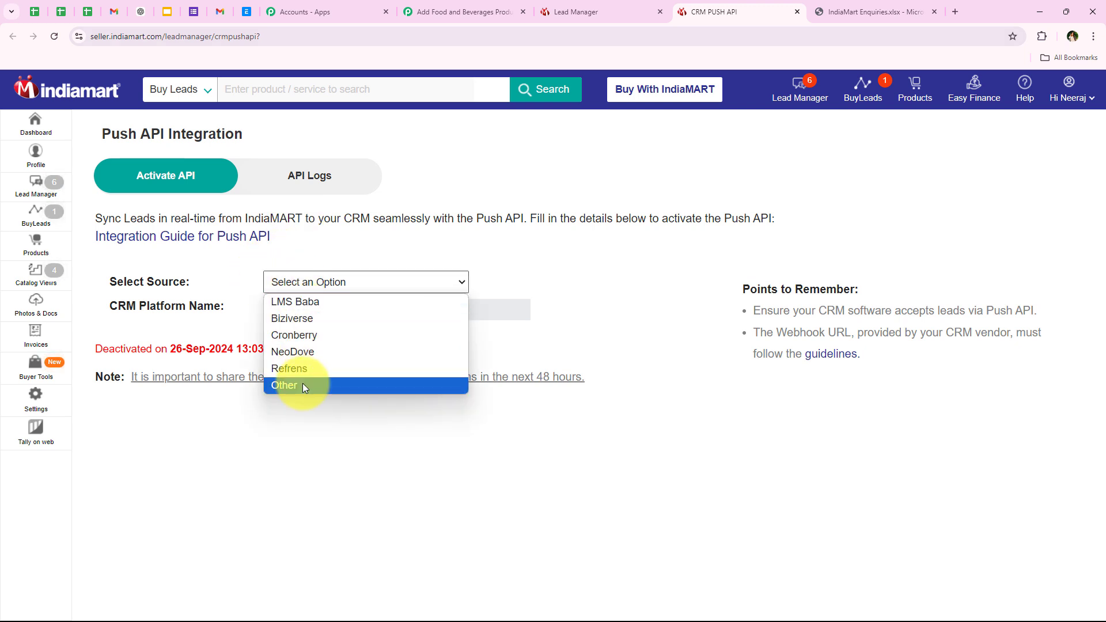
left_click(301, 384)
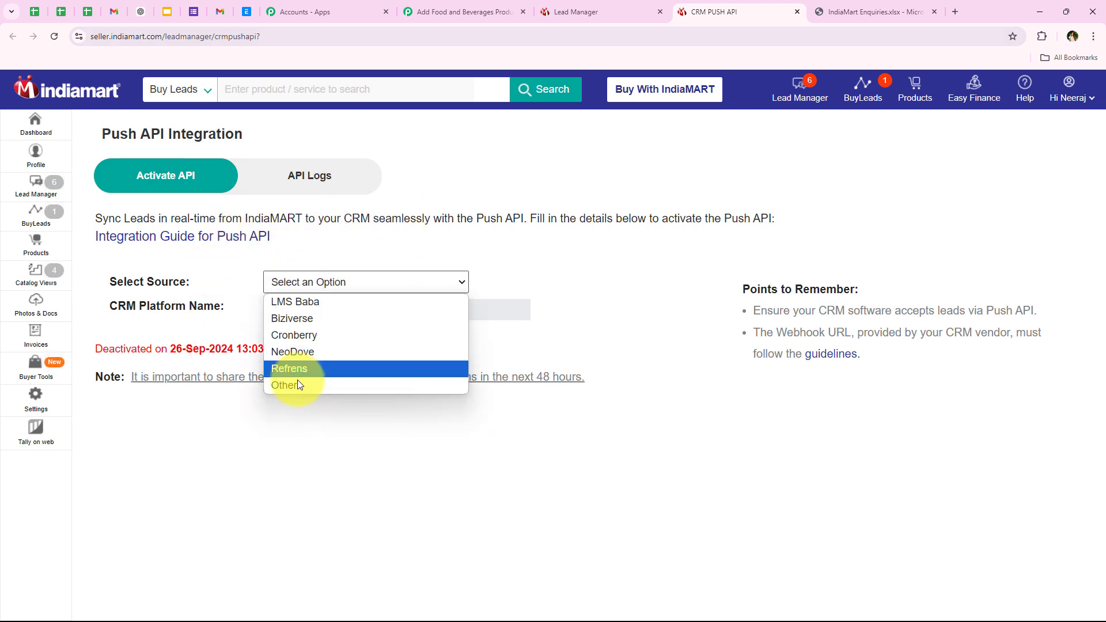
left_click(298, 384)
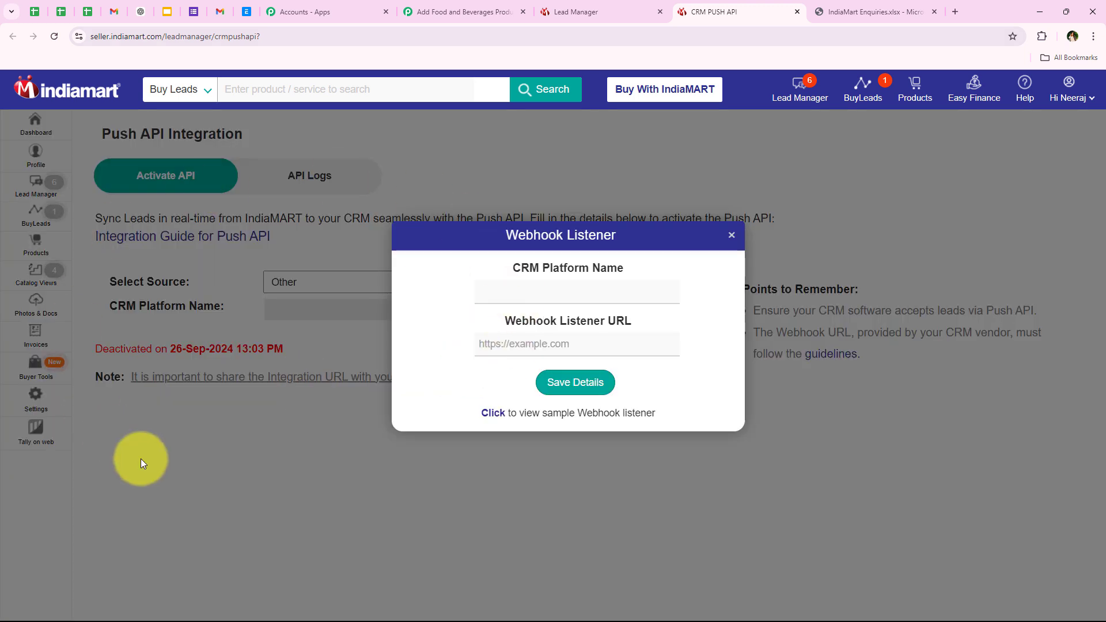
Compare the CRM Platform Name and Webhook Listener URL fields with the fourth instruction step.
left_click_drag(509, 276, 666, 272)
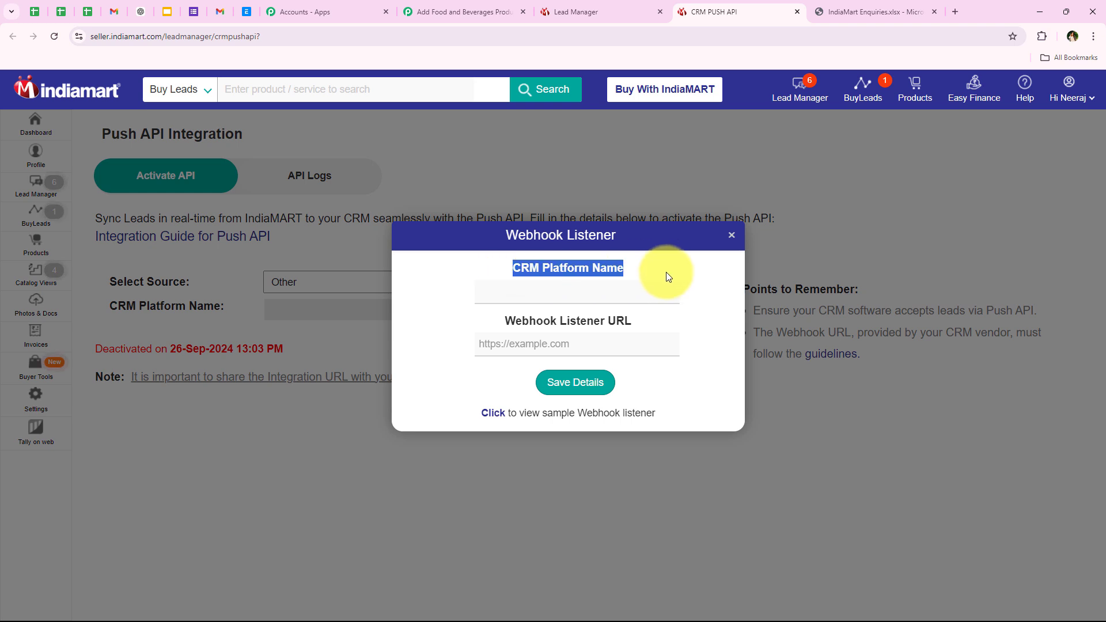
left_click_drag(497, 323, 645, 323)
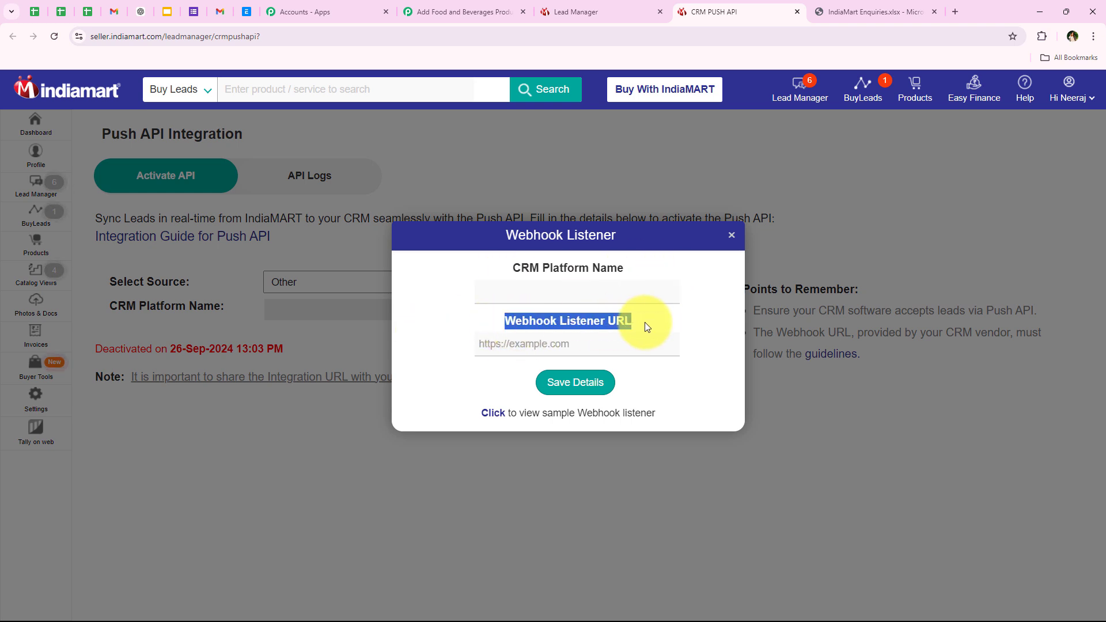
left_click(649, 323)
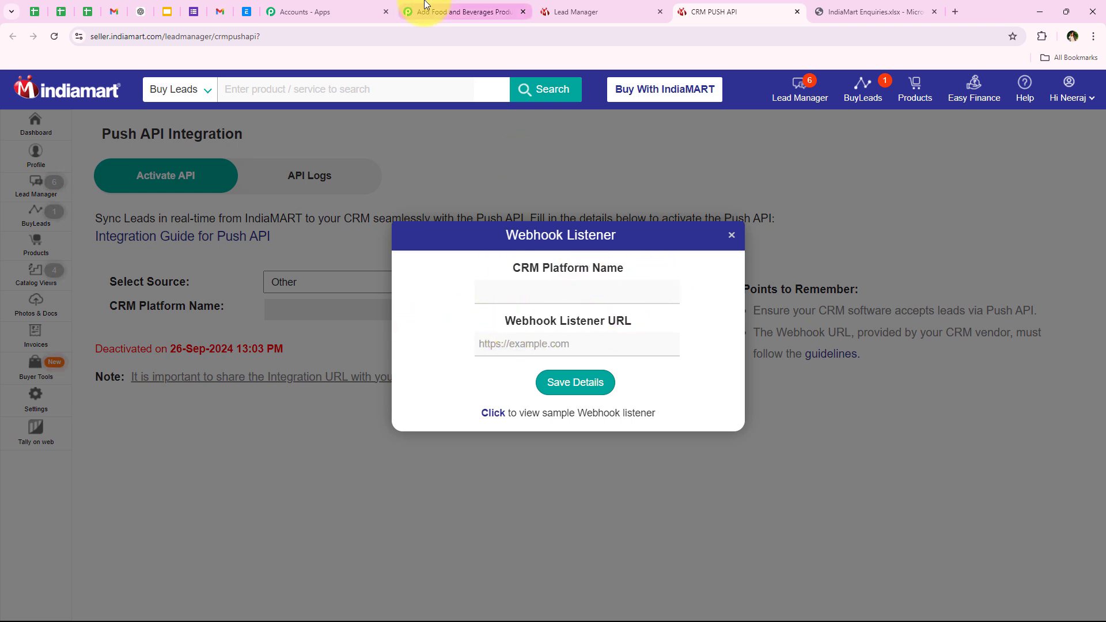
left_click(426, 6)
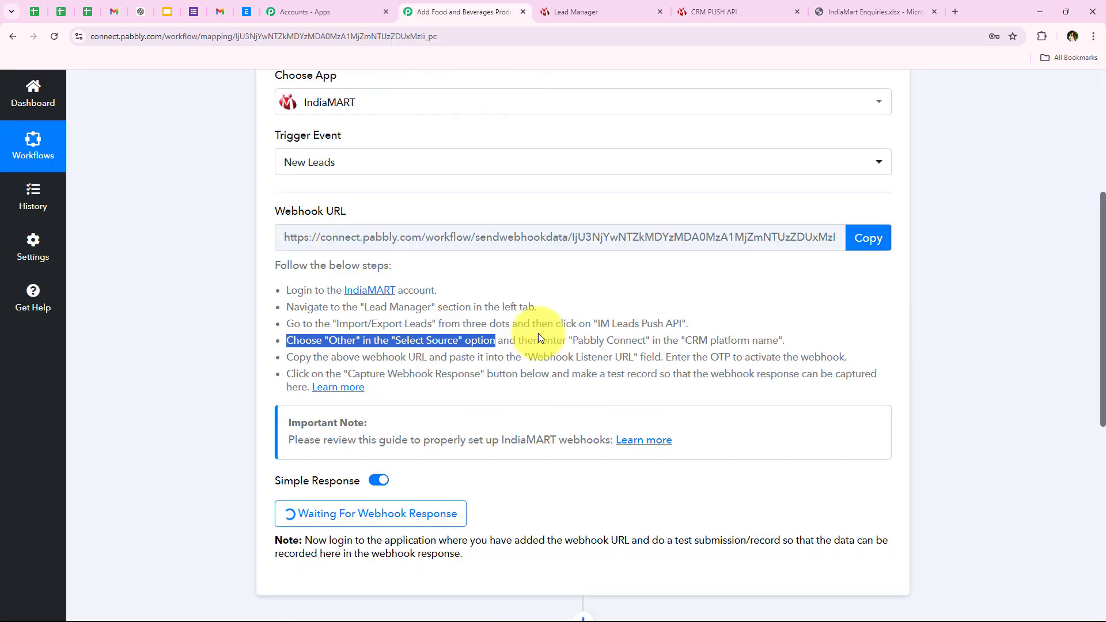
left_click_drag(542, 340, 789, 339)
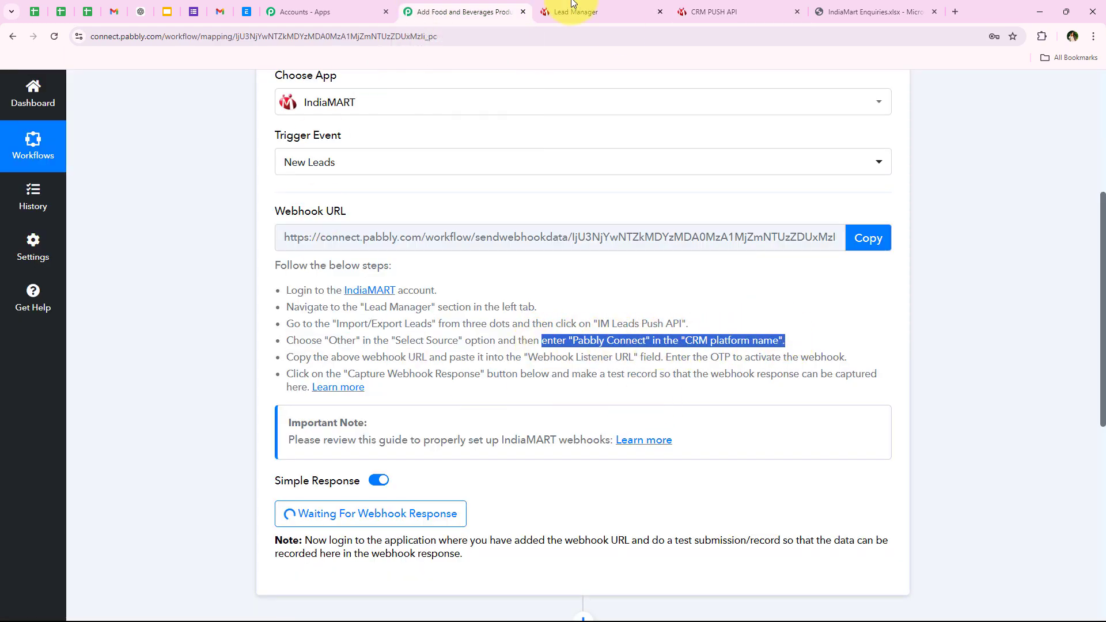
Enter Pabbly Connect as CRM platform, paste the webhook URL, and save the listener details.
left_click(709, 12)
left_click(534, 290)
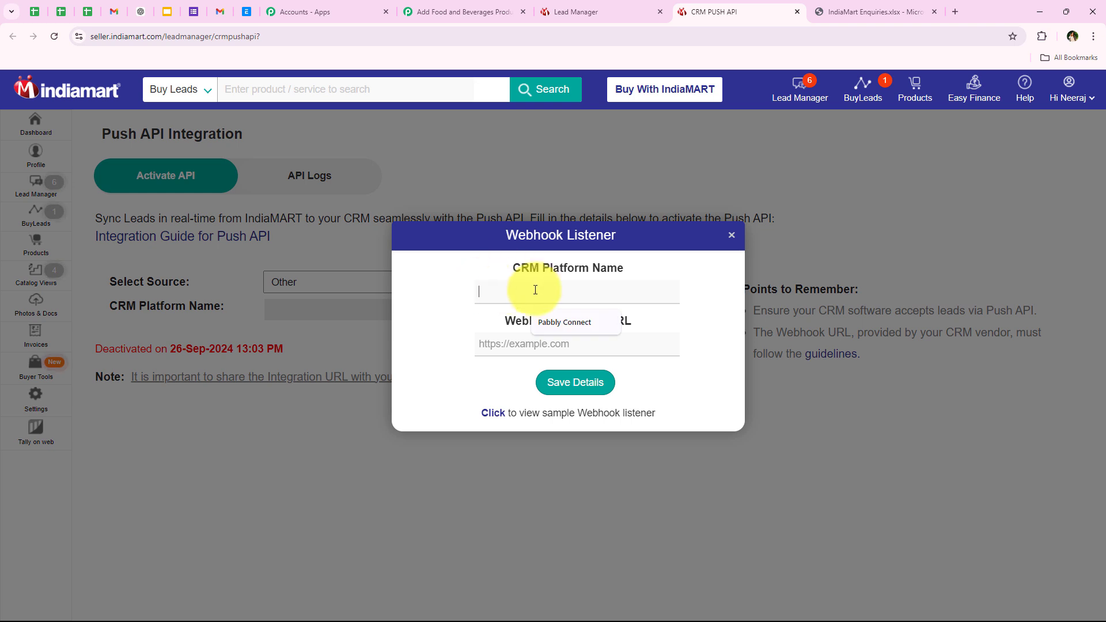
left_click(545, 325)
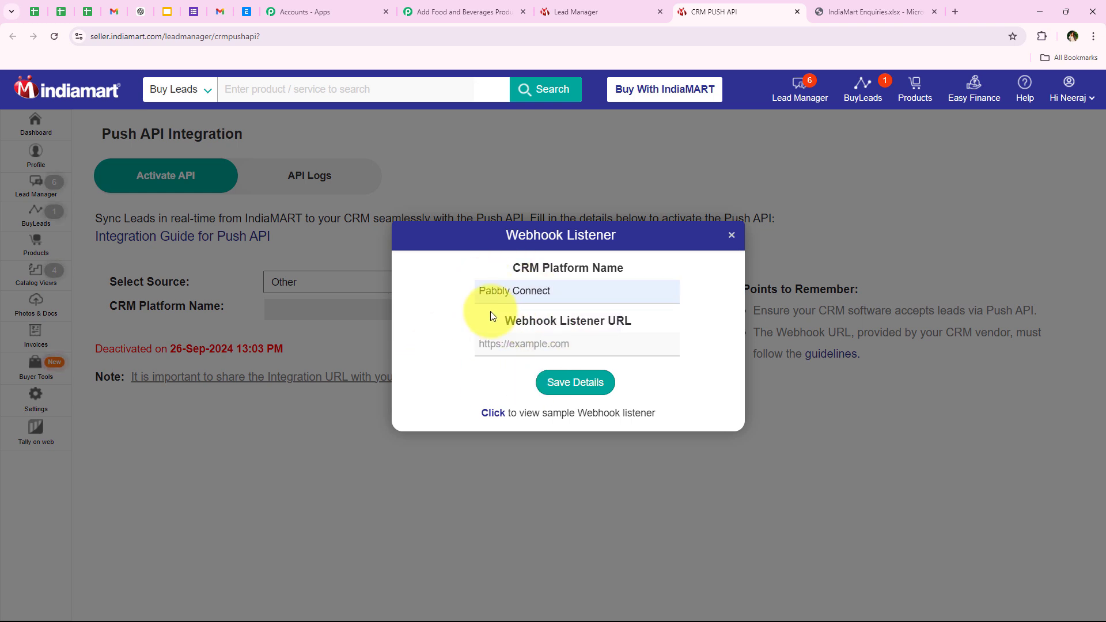
left_click(494, 348)
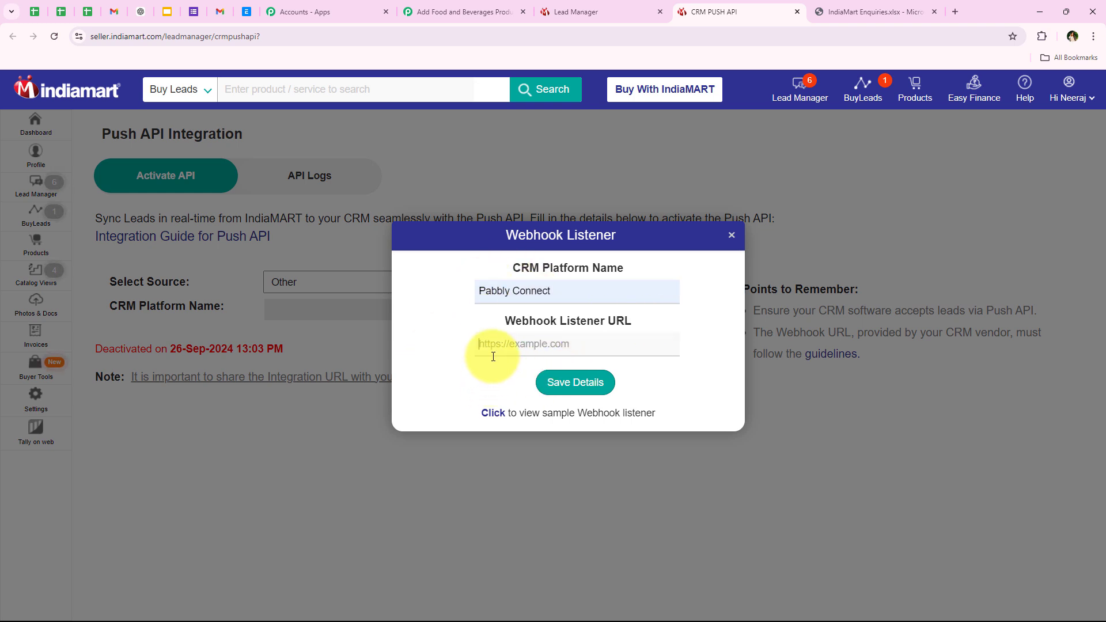
right_click(492, 349)
left_click(533, 462)
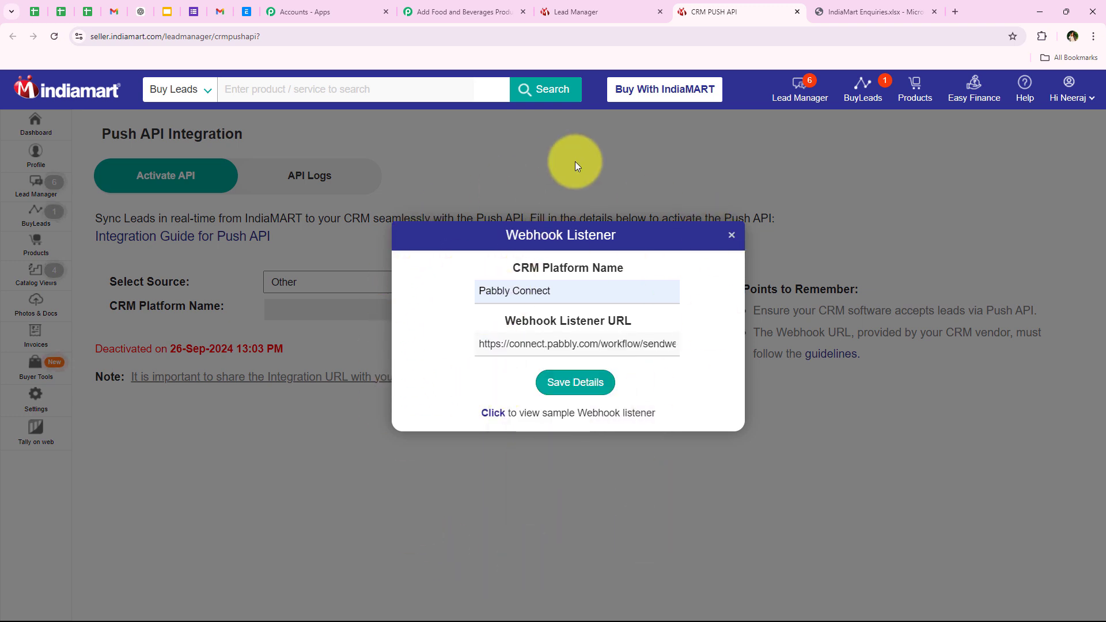
left_click(607, 386)
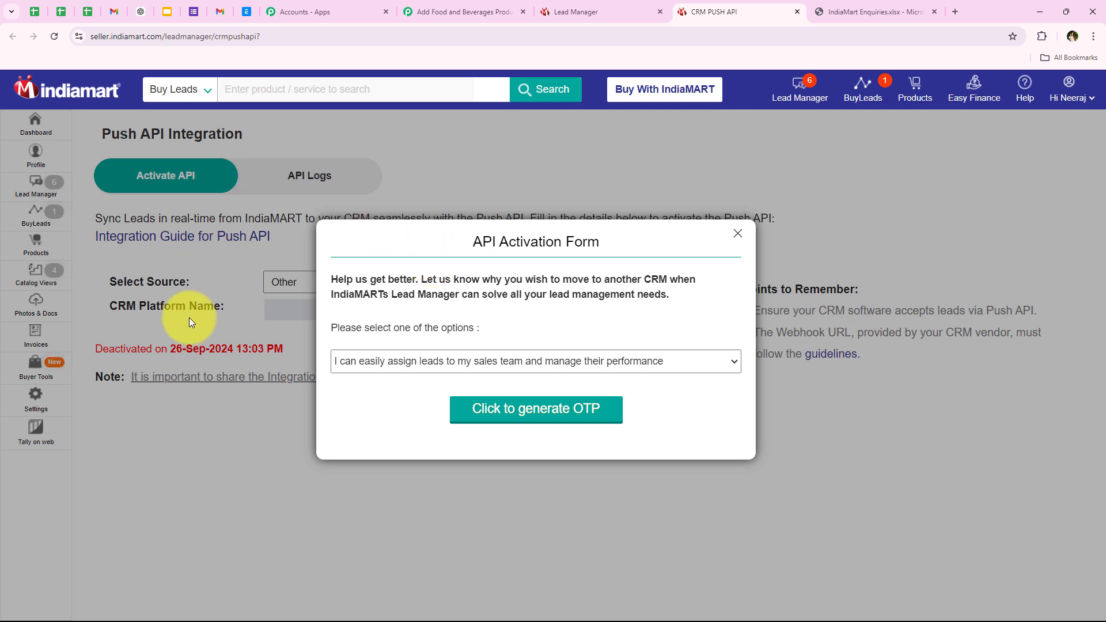
Pick the assigning-leads-to-sales-team reason, request an OTP, and enter the one-time password.
left_click(358, 368)
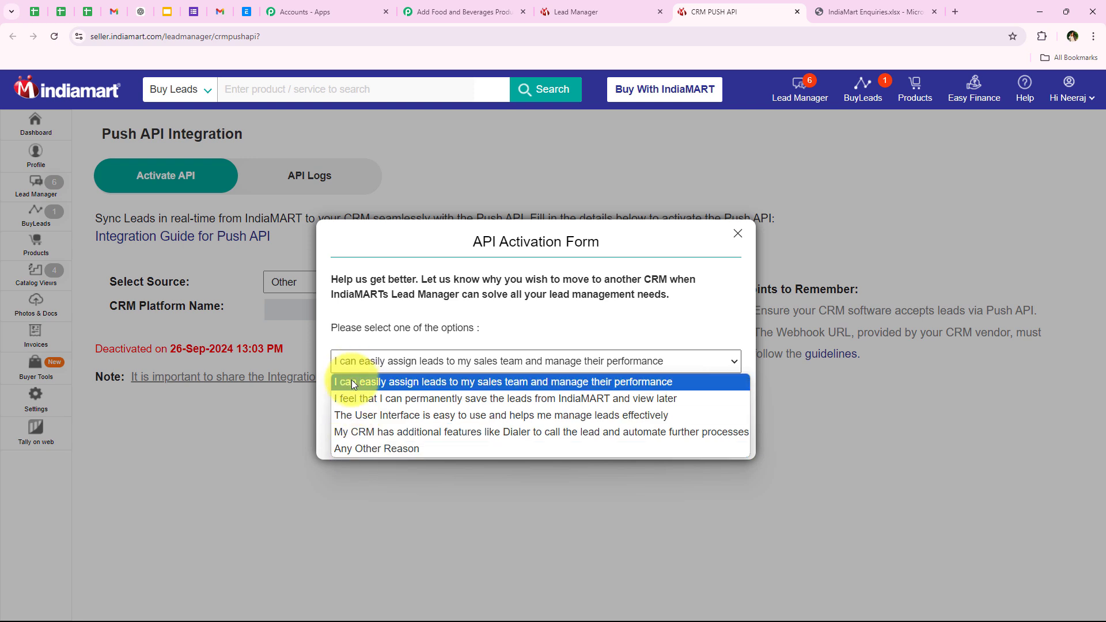
left_click(344, 383)
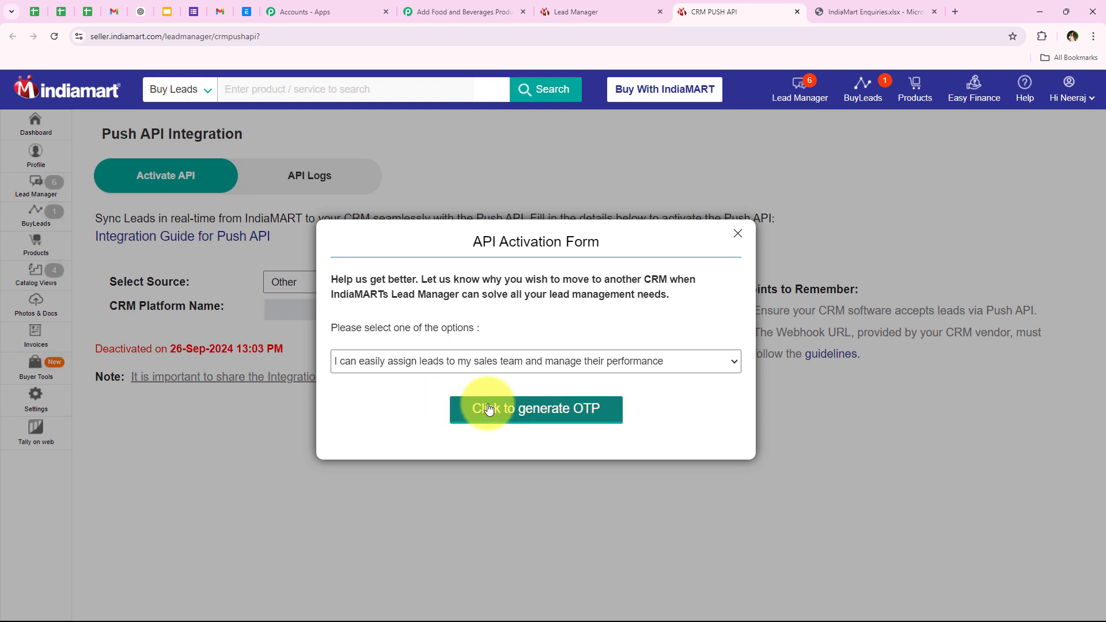
left_click(494, 372)
left_click(483, 360)
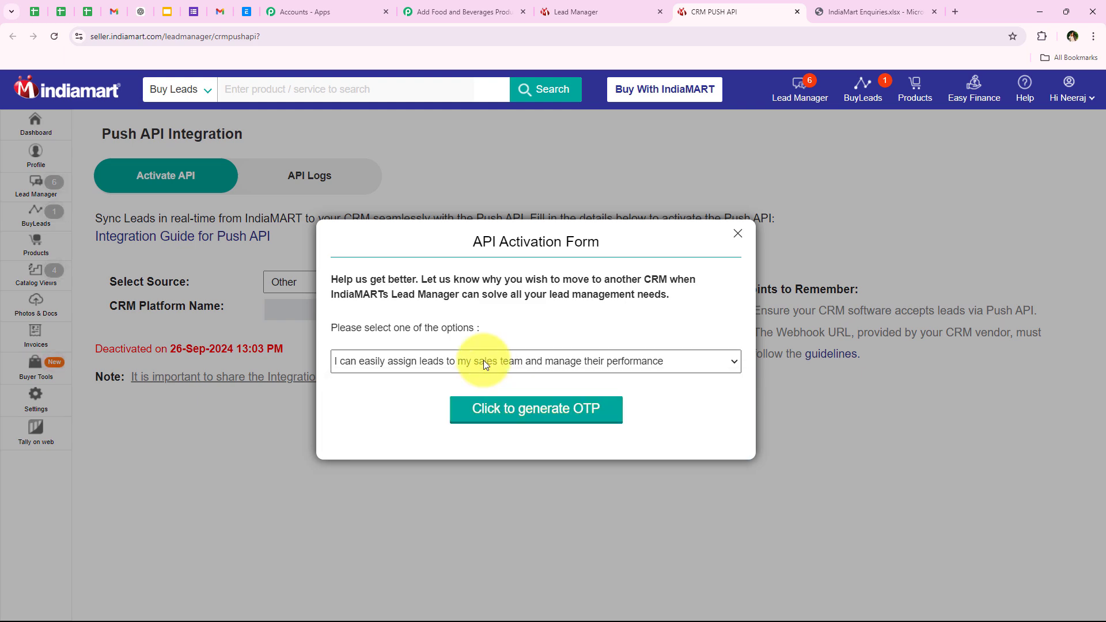
left_click(491, 410)
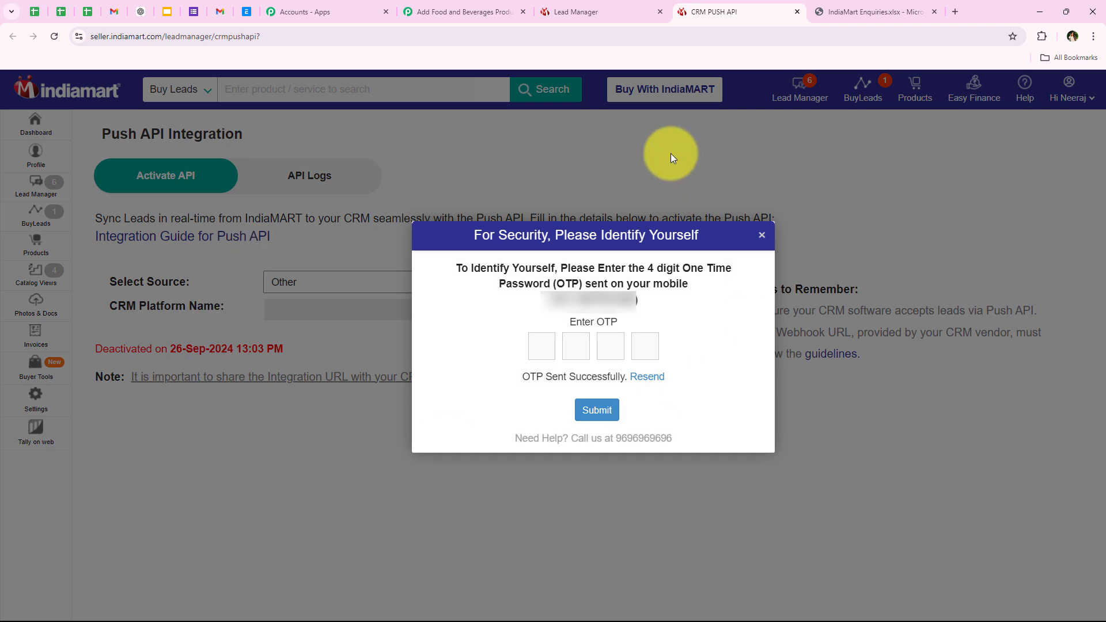
left_click(542, 348)
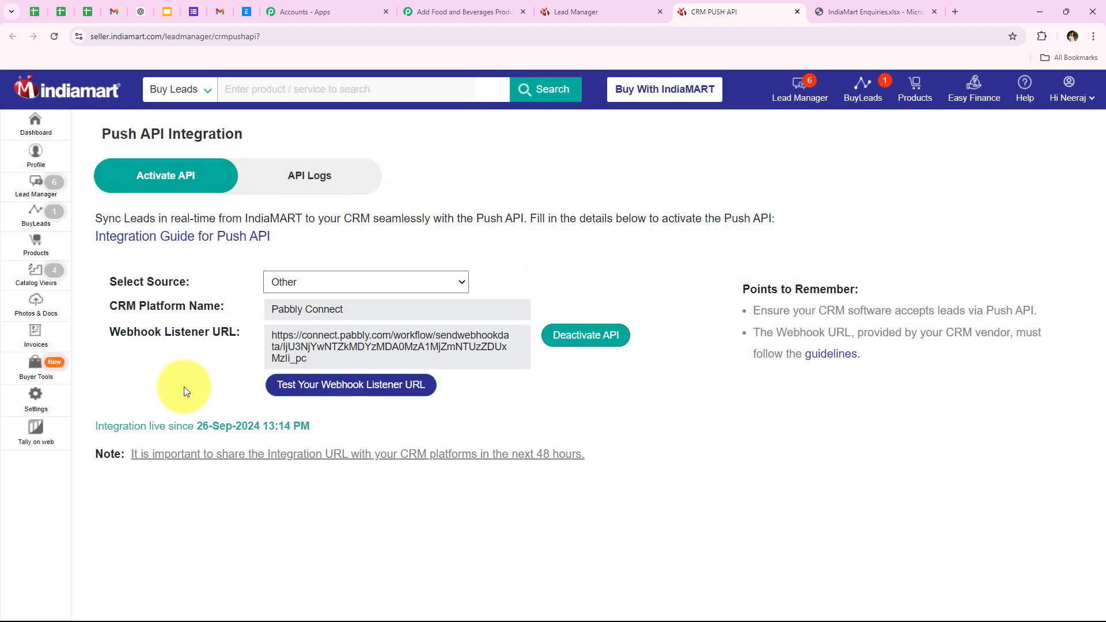
Complete the Push API activation, confirm the integration is live, and return to Pabbly Connect.
left_click_drag(106, 309, 223, 361)
left_click(264, 319)
left_click(223, 362)
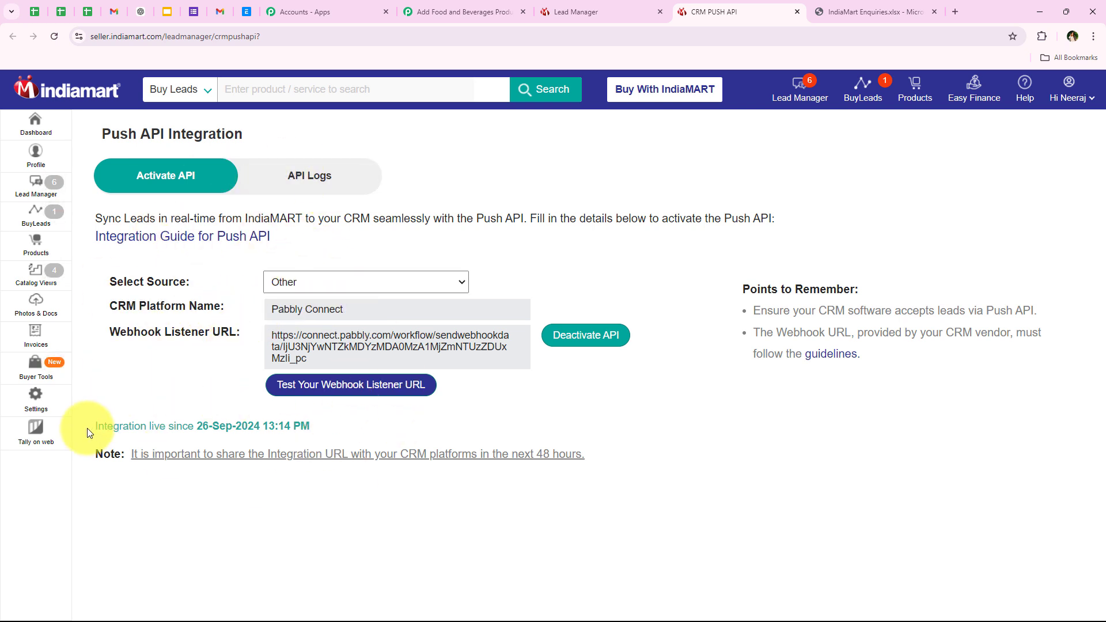
left_click_drag(92, 427, 196, 430)
left_click(584, 255)
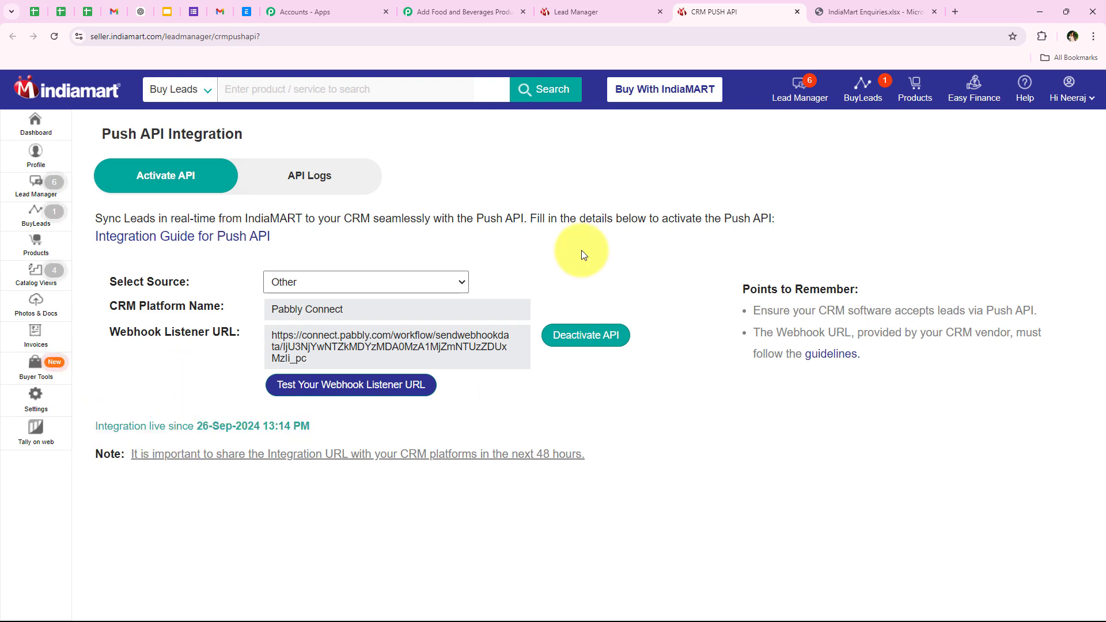
left_click(444, 7)
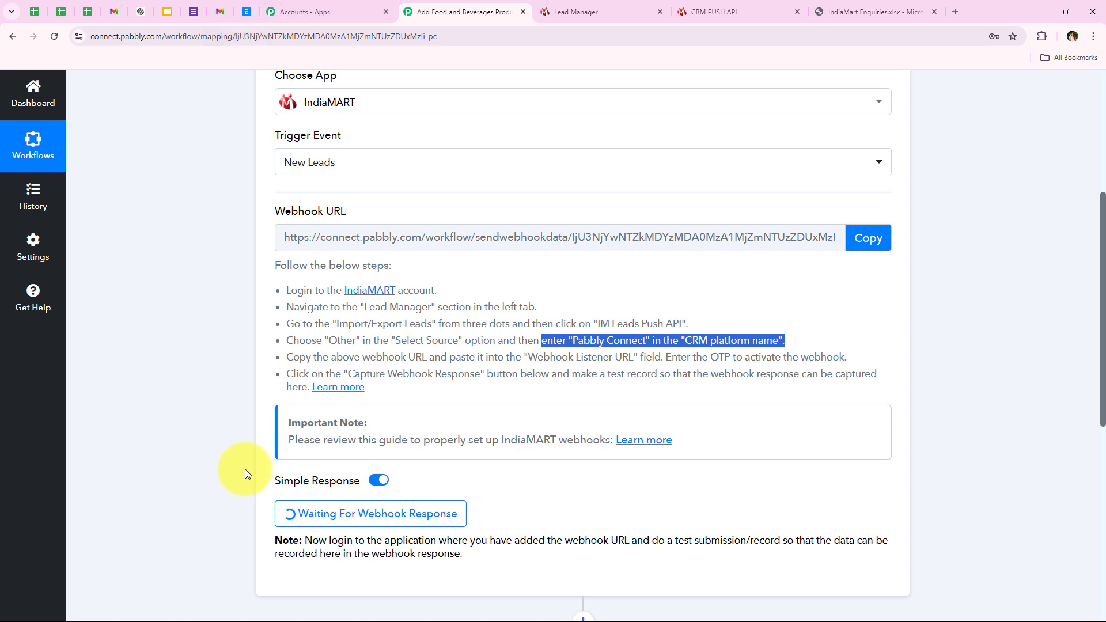
scroll(209, 479, "down", 3)
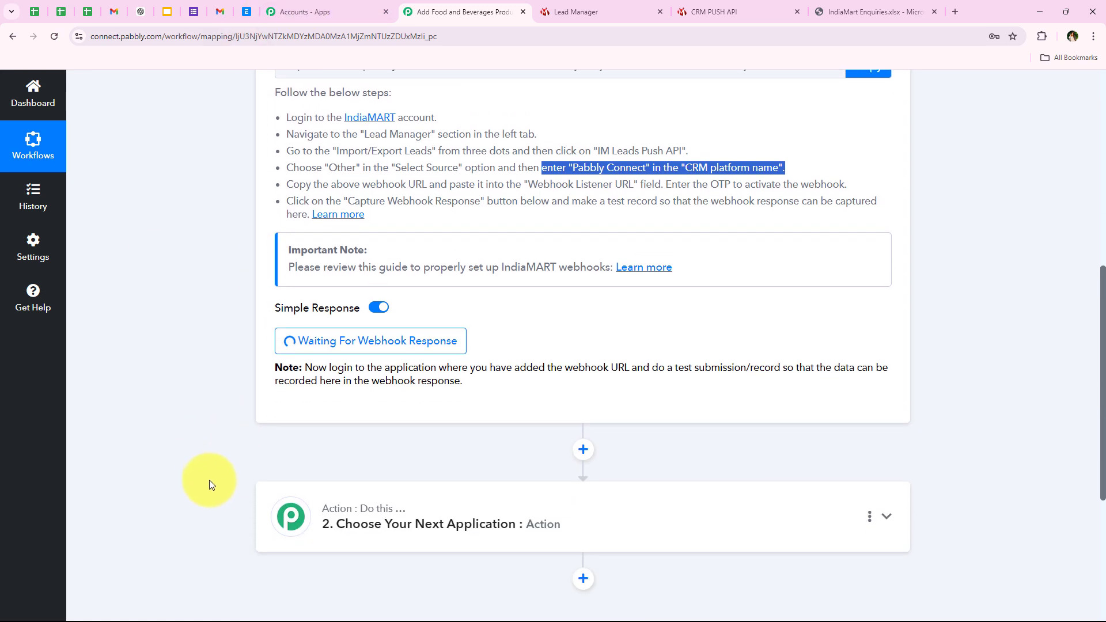
left_click(234, 482)
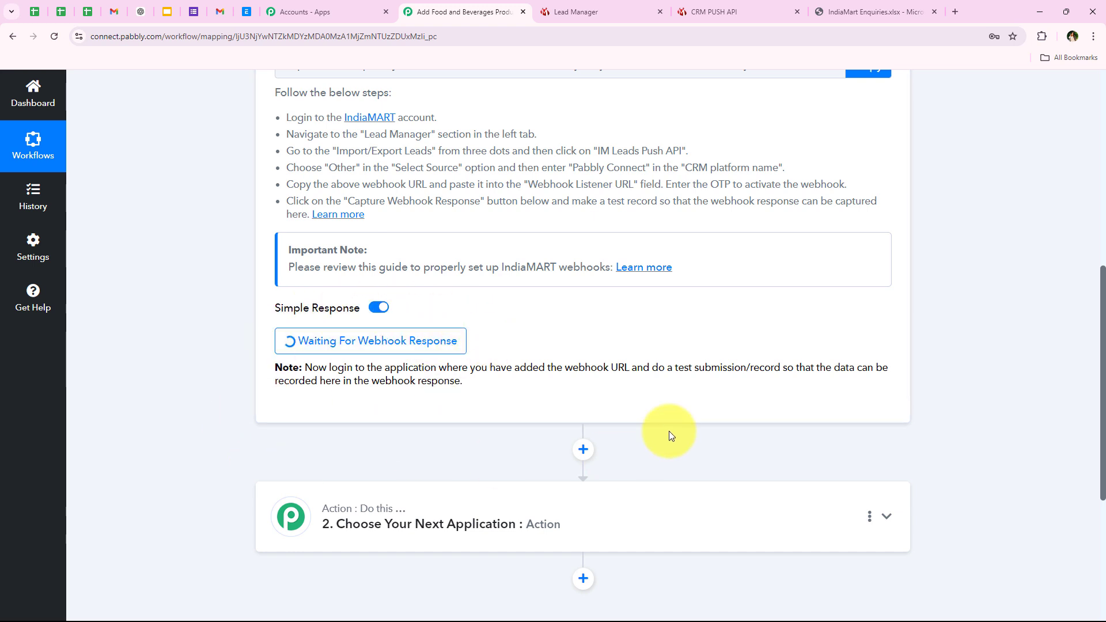
left_click_drag(305, 369, 627, 380)
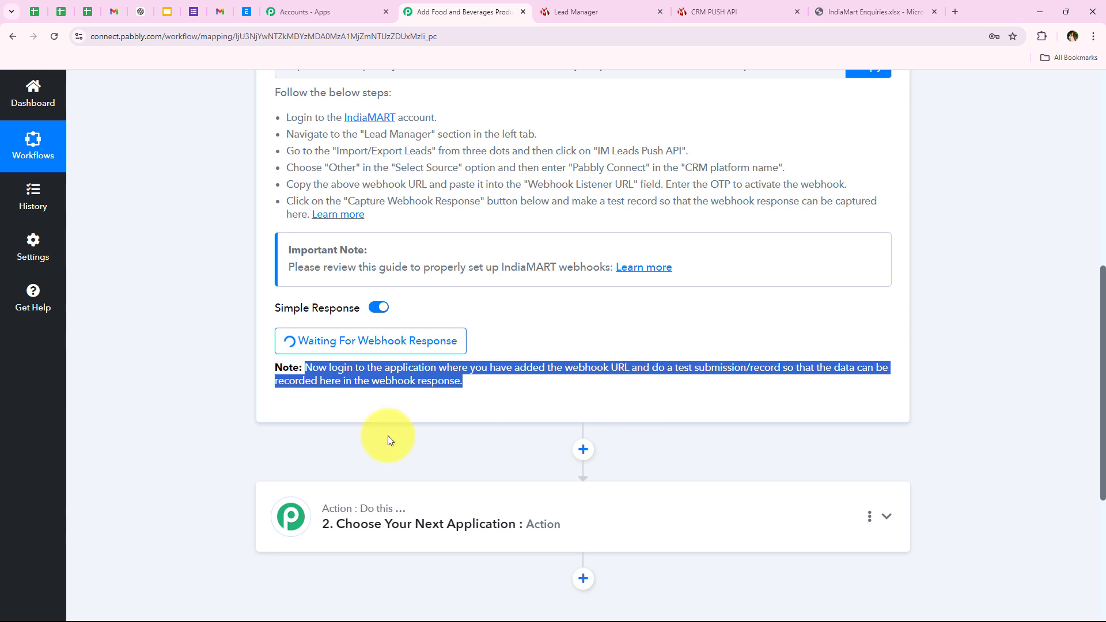
left_click(161, 351)
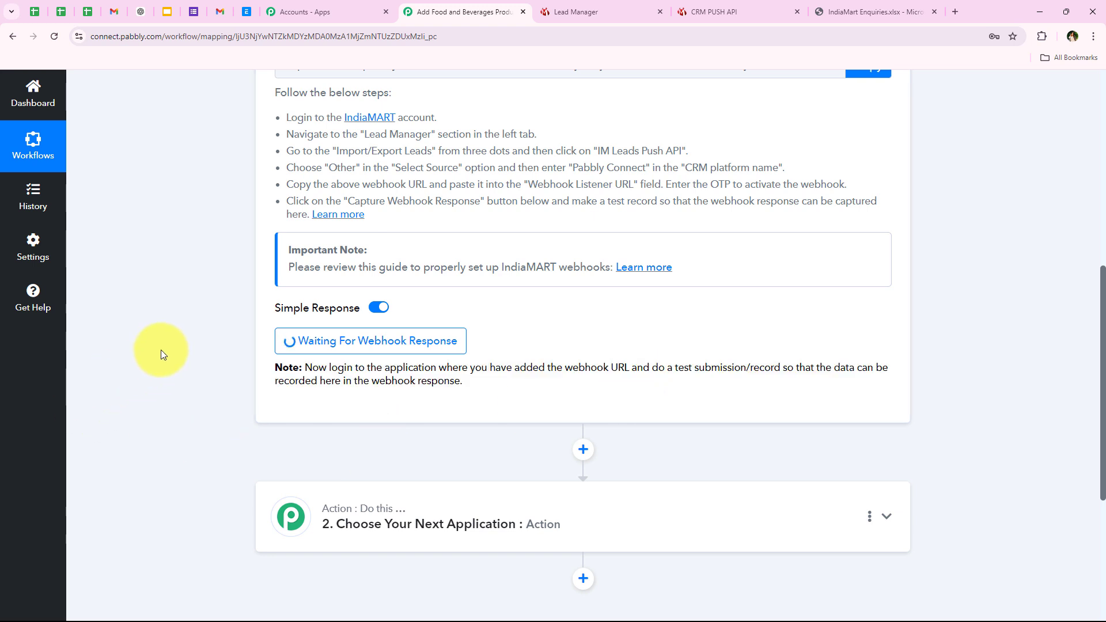
scroll(165, 443, "up", 6)
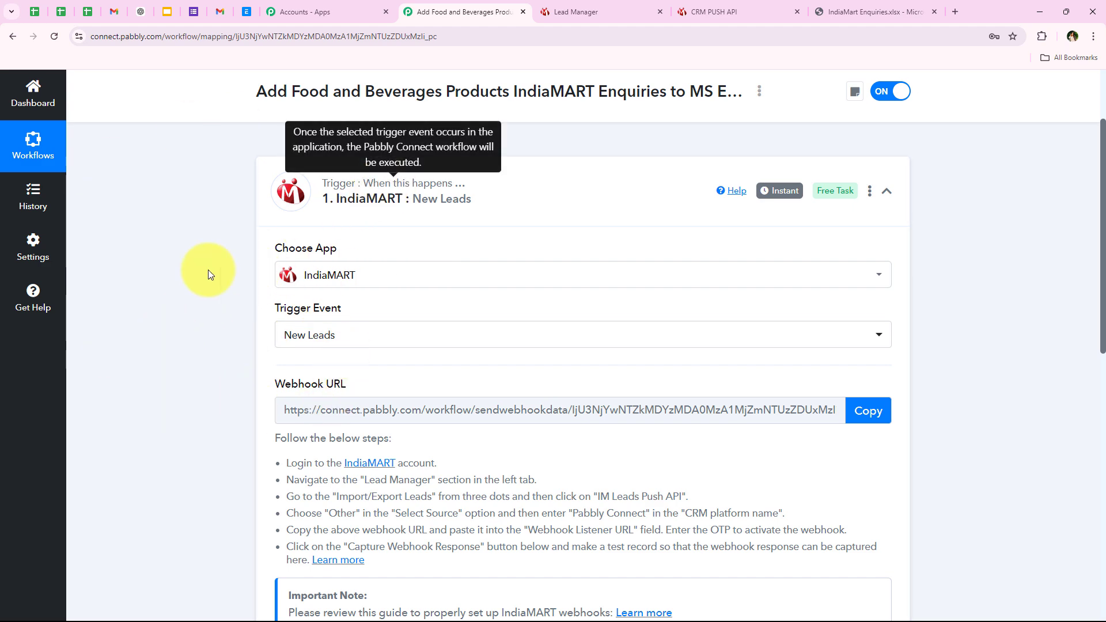
scroll(202, 283, "down", 6)
scroll(195, 289, "down", 2)
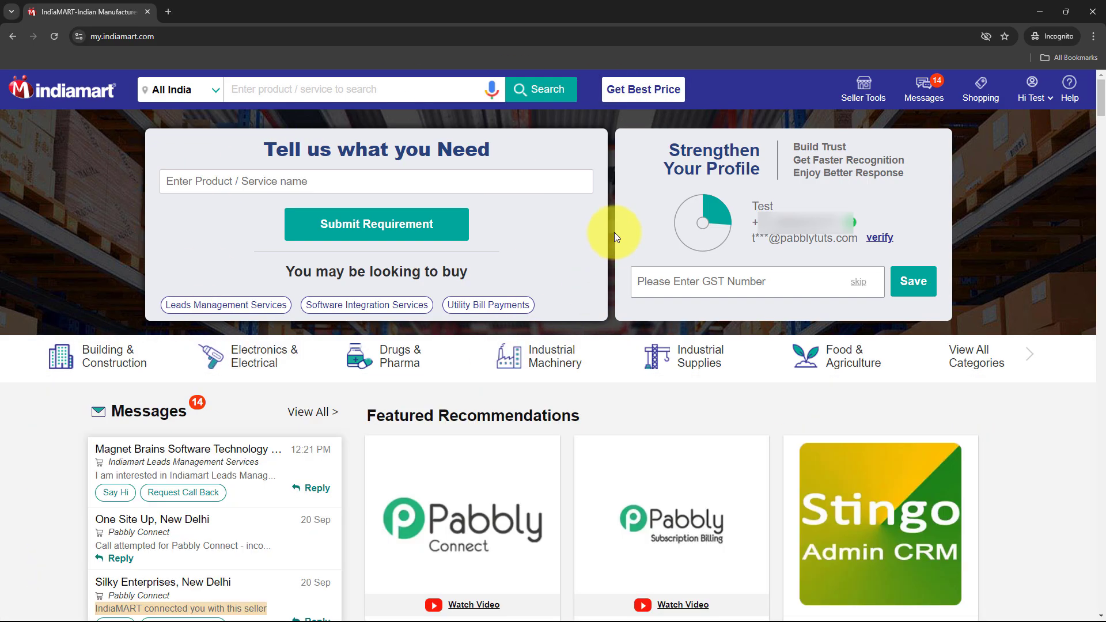
Search IndiaMART for 'Magnet brains' to find Magnet Brains Software Technology Pvt. Ltd.
left_click(386, 91)
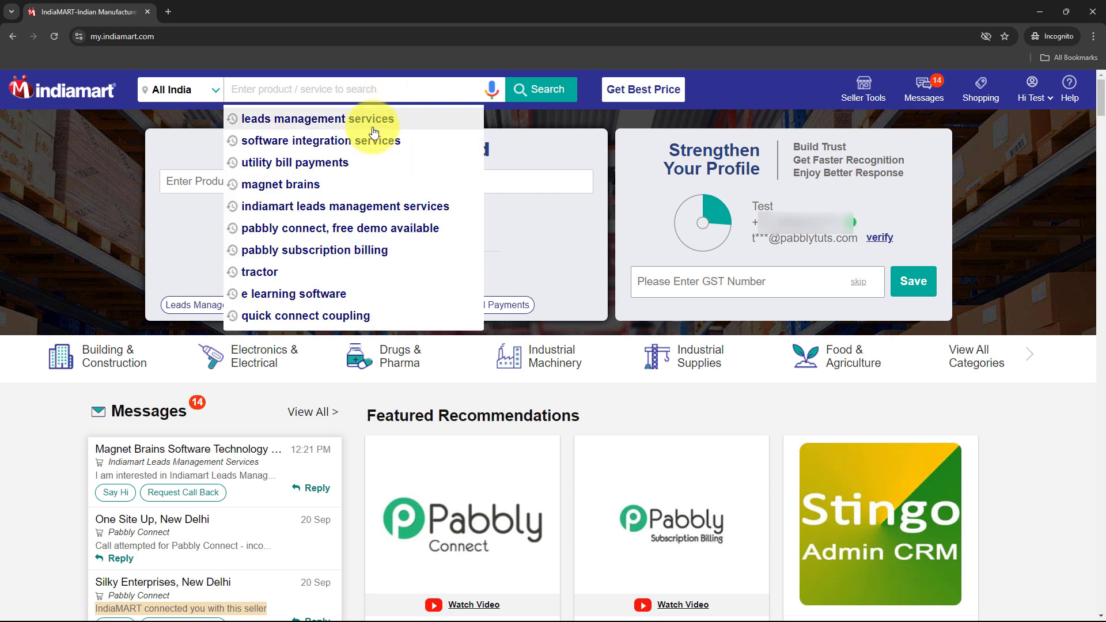
type("Magnet brains")
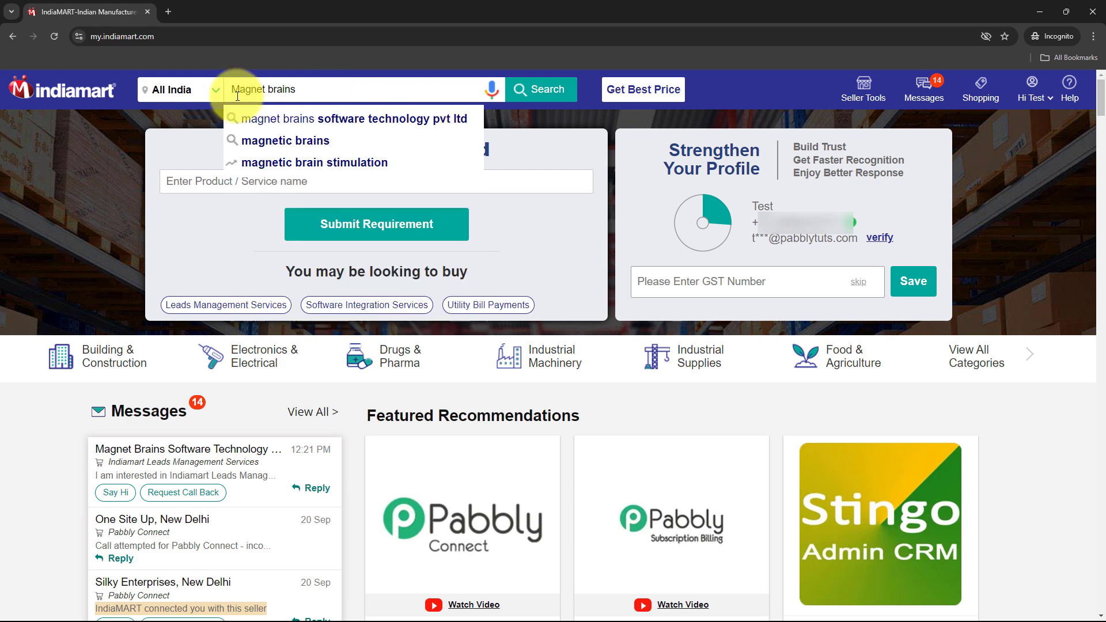
left_click(420, 123)
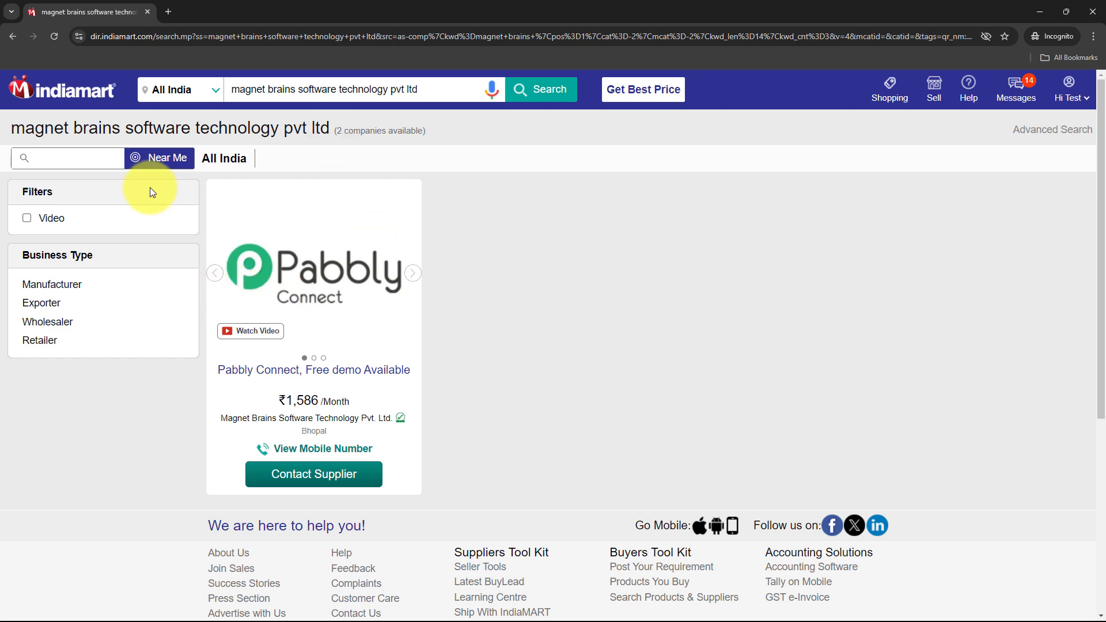
Send the supplier an enquiry for 150 kg organic rice and 500 liters orange juice.
left_click(317, 477)
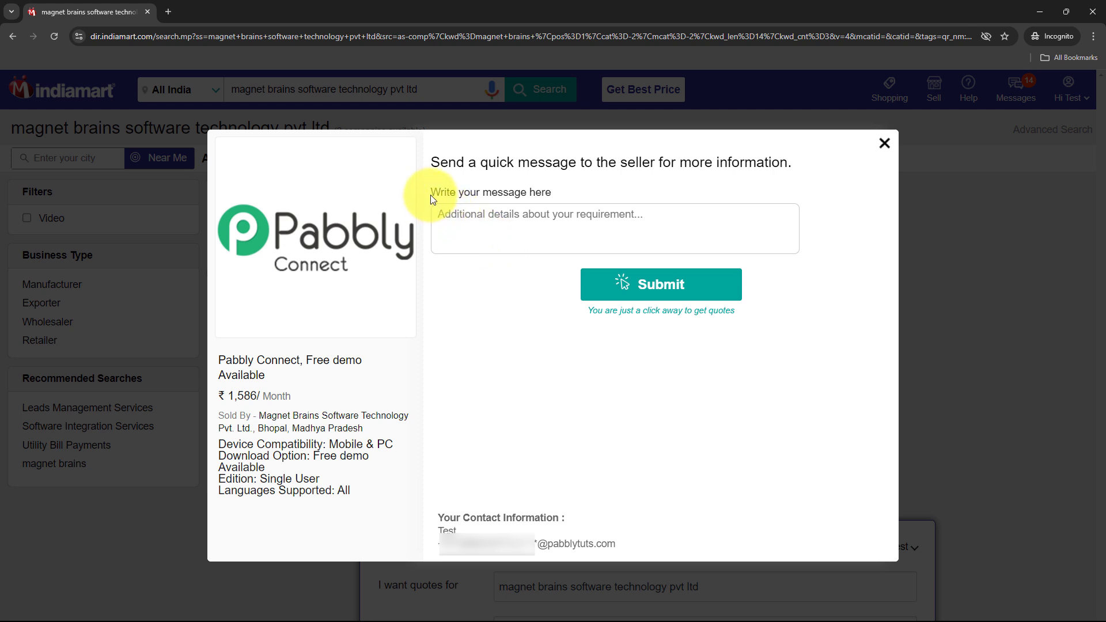
left_click(557, 225)
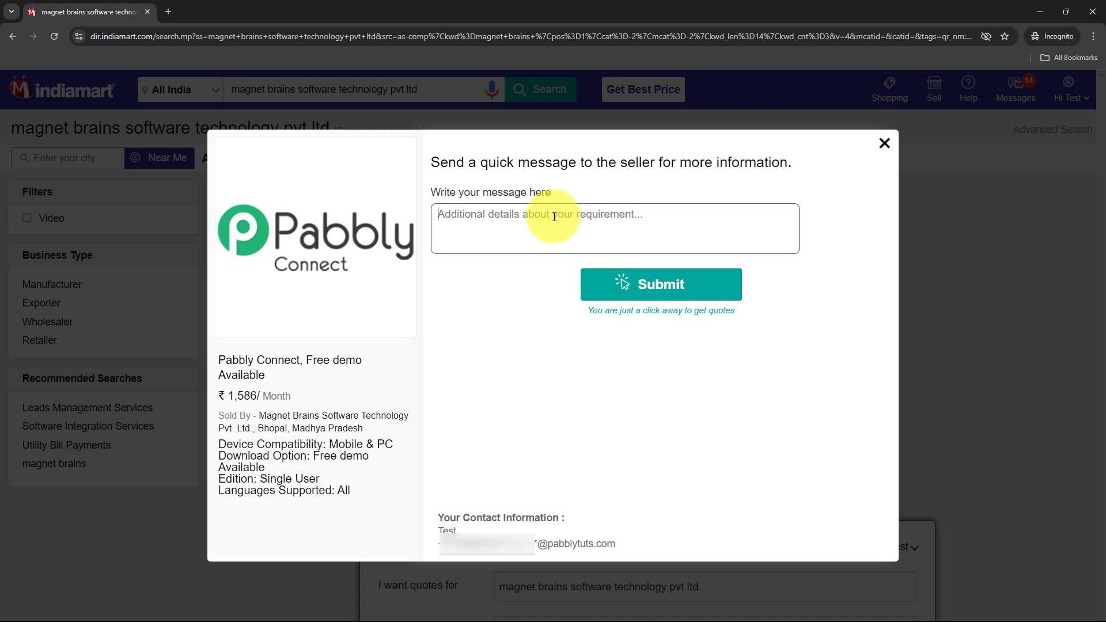
type("Looking to source 150 kg of organic rice and 500 liters of freshly squeezed orange juice for my restaurant. Please provide pricing, packaging options, and delivery timelines.")
left_click_drag(526, 215, 631, 214)
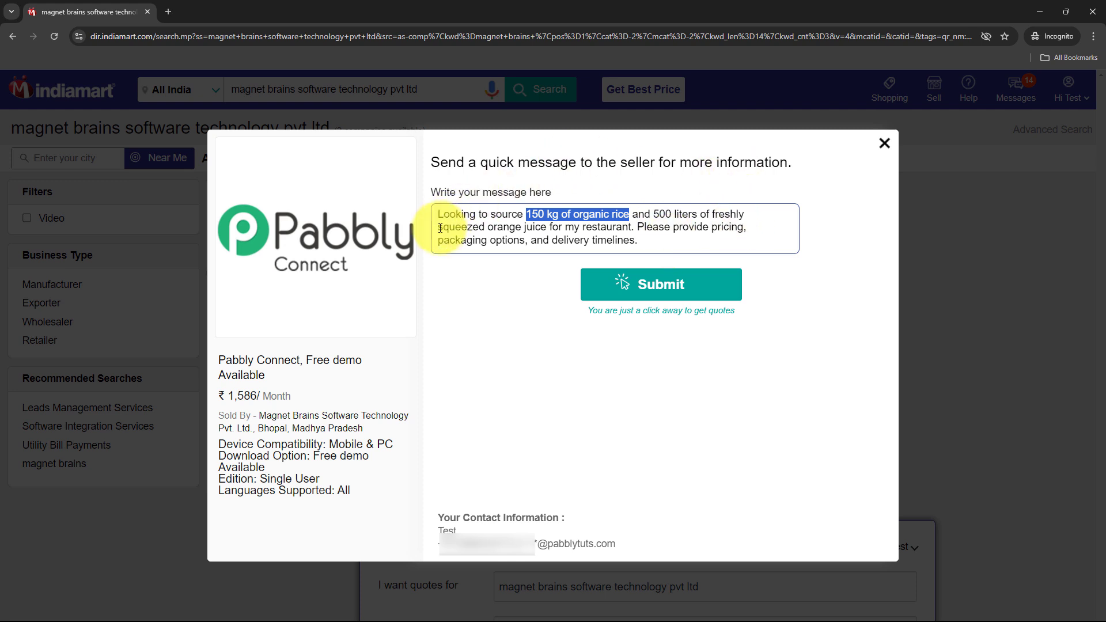
left_click_drag(440, 228, 638, 230)
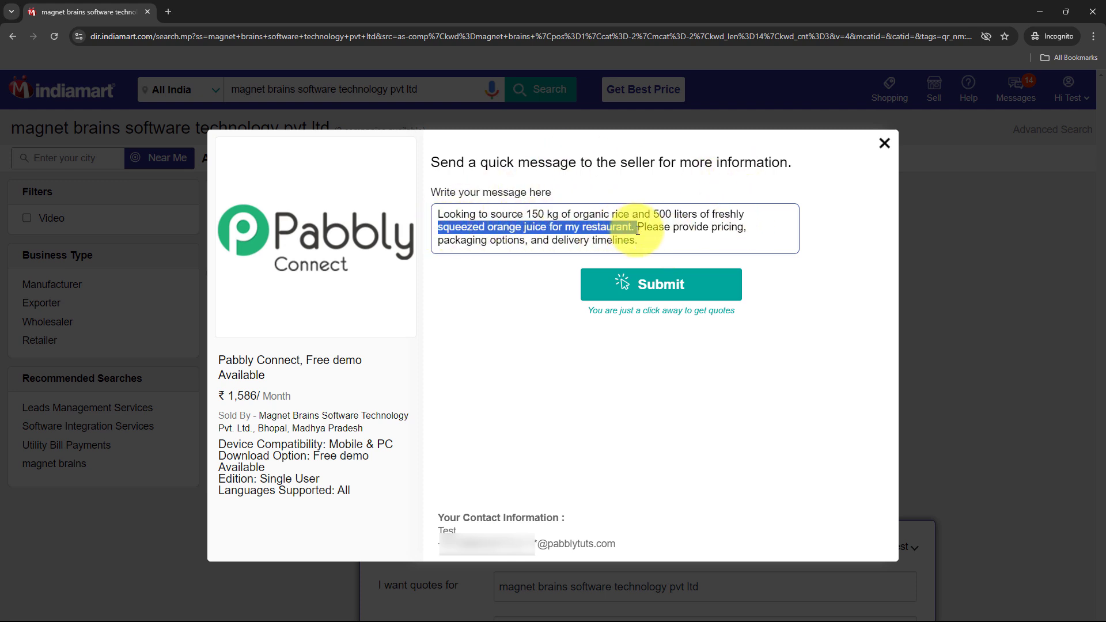
left_click(639, 240)
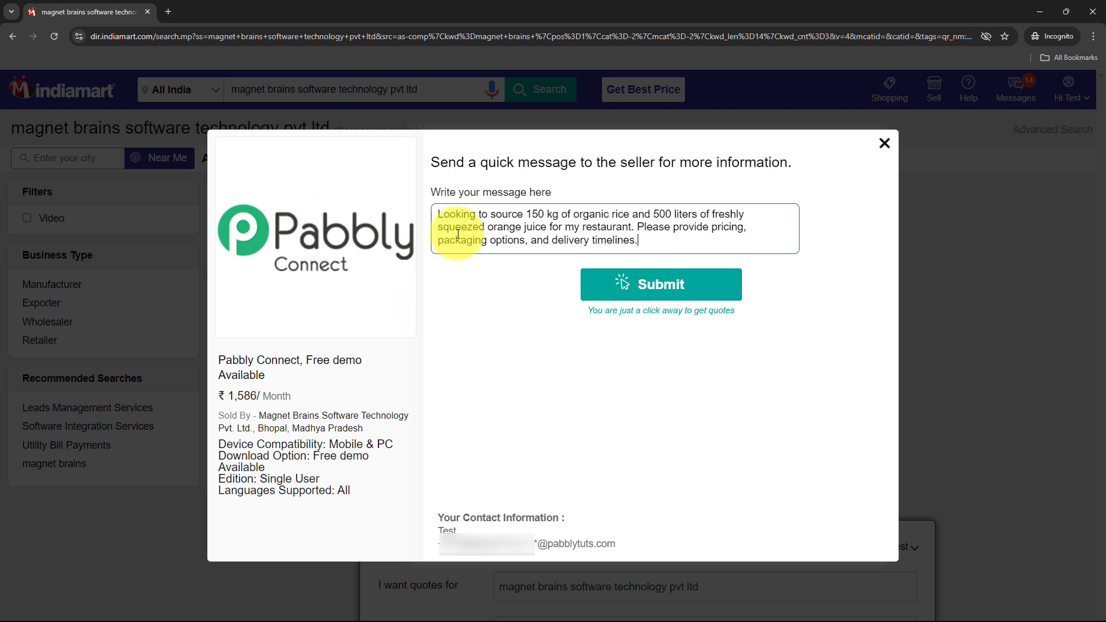
left_click(661, 287)
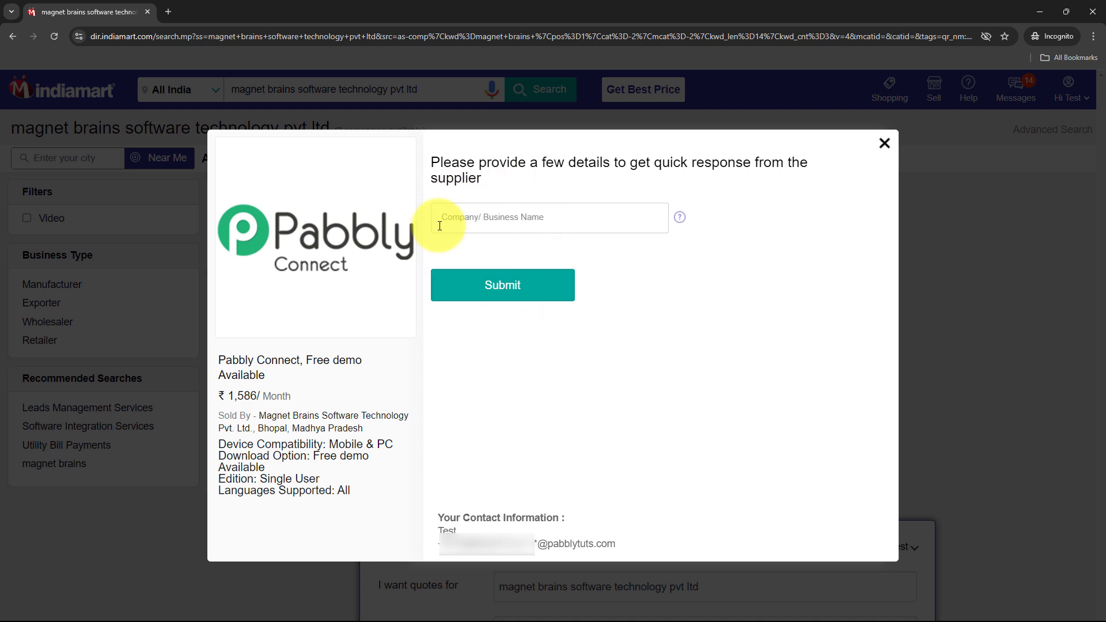
left_click(492, 296)
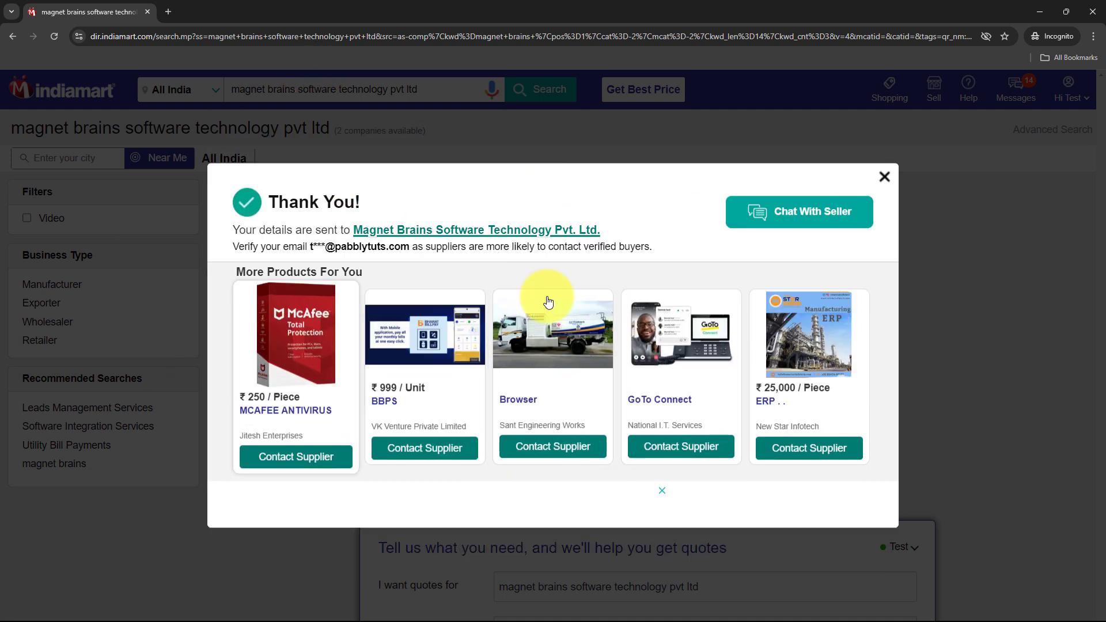
left_click_drag(236, 223, 371, 219)
left_click(341, 237)
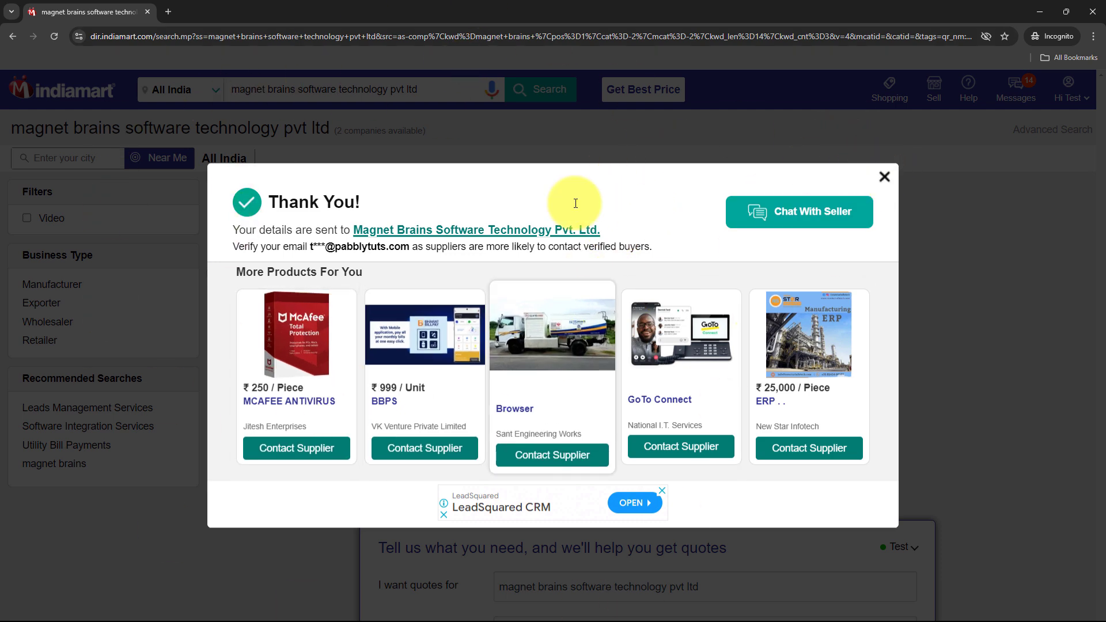
left_click(885, 176)
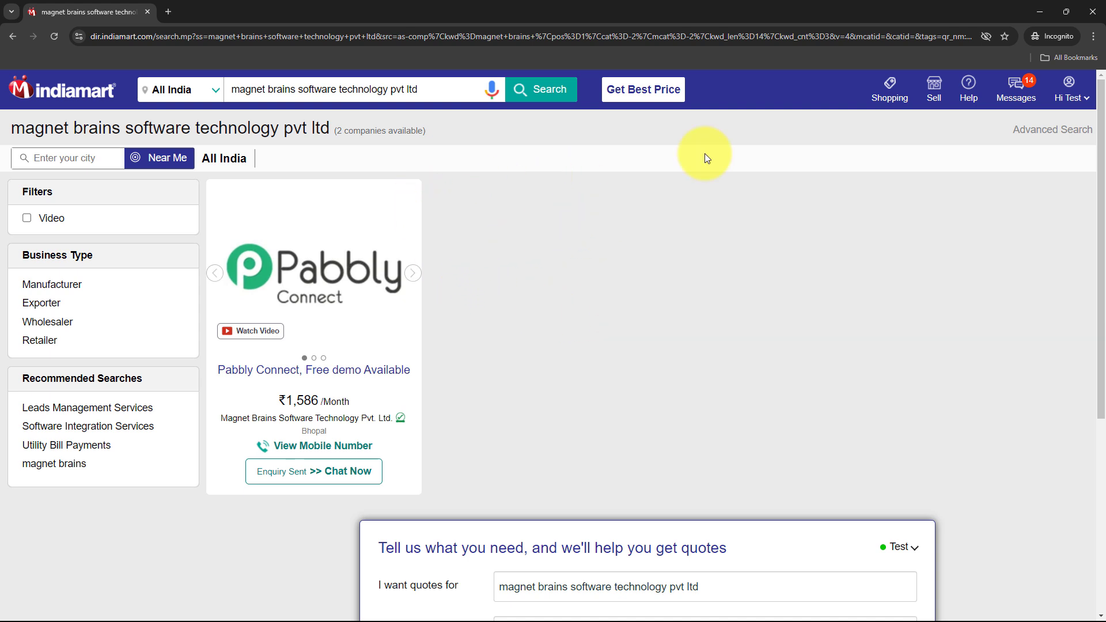
Review the captured query ID, sender pincode, phone and name in the webhook response.
left_click(1038, 13)
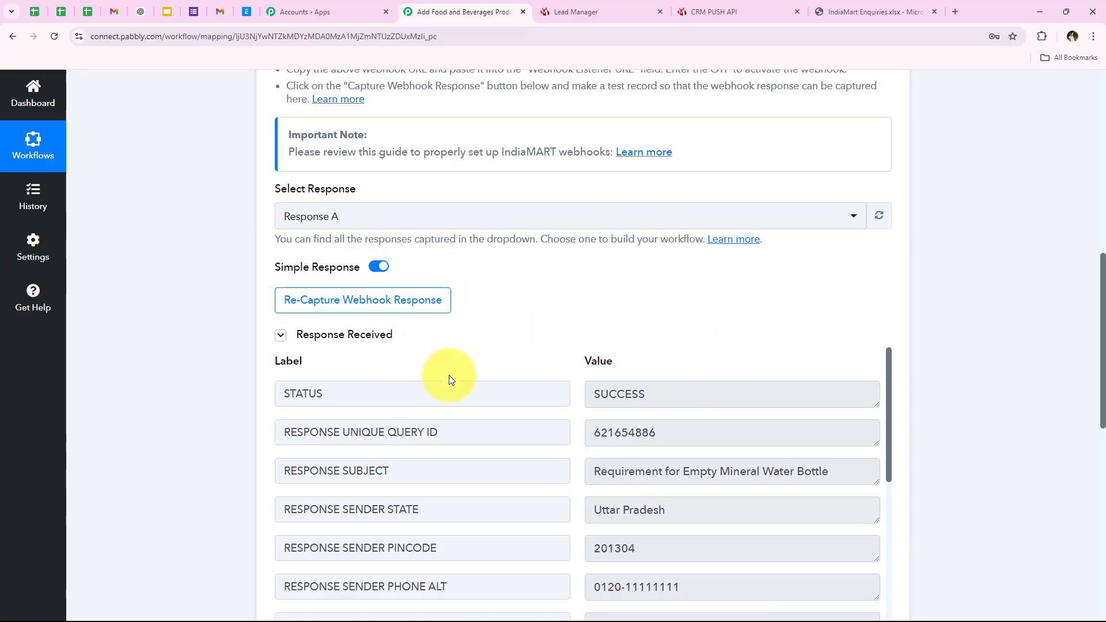
scroll(461, 340, "down", 2)
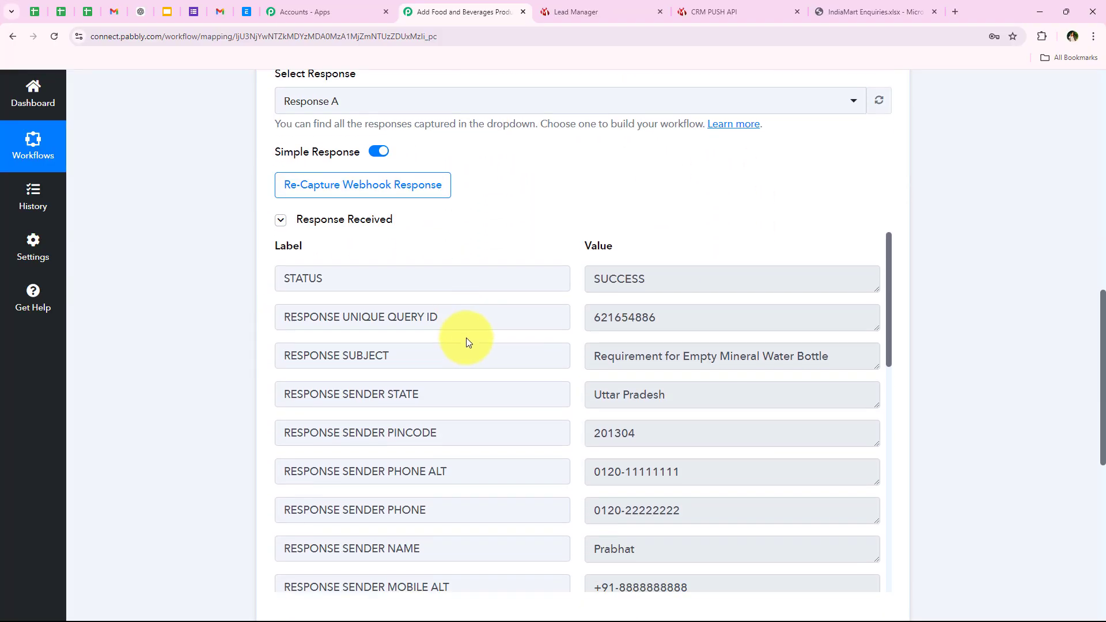
scroll(440, 375, "down", 1)
scroll(432, 381, "up", 2)
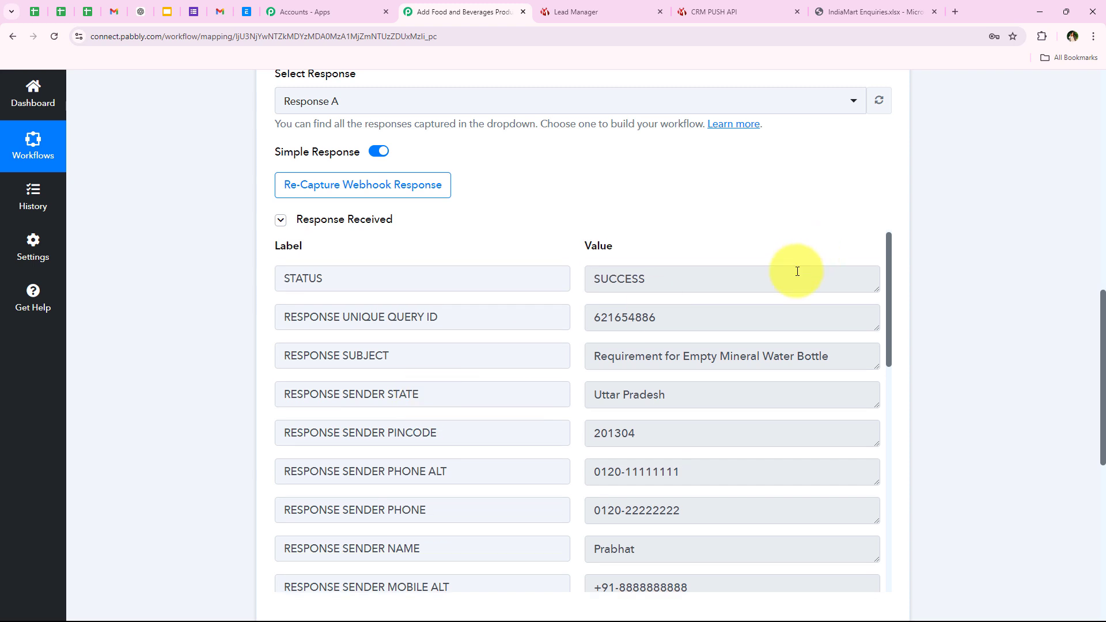
double_click(638, 313)
key("Tab")
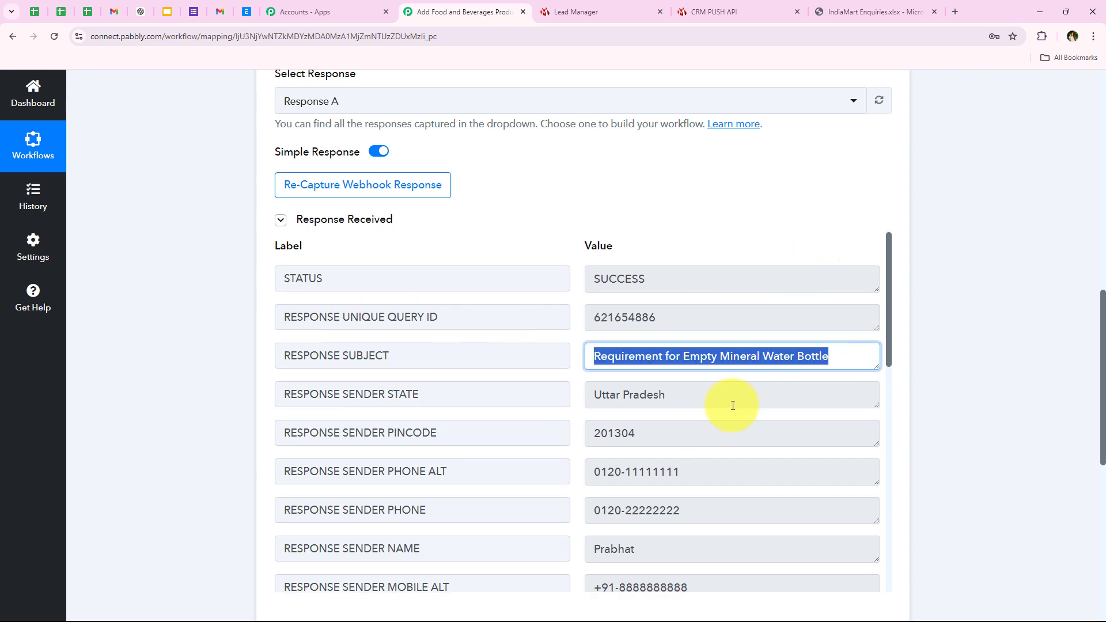
key("Tab")
left_click(684, 432)
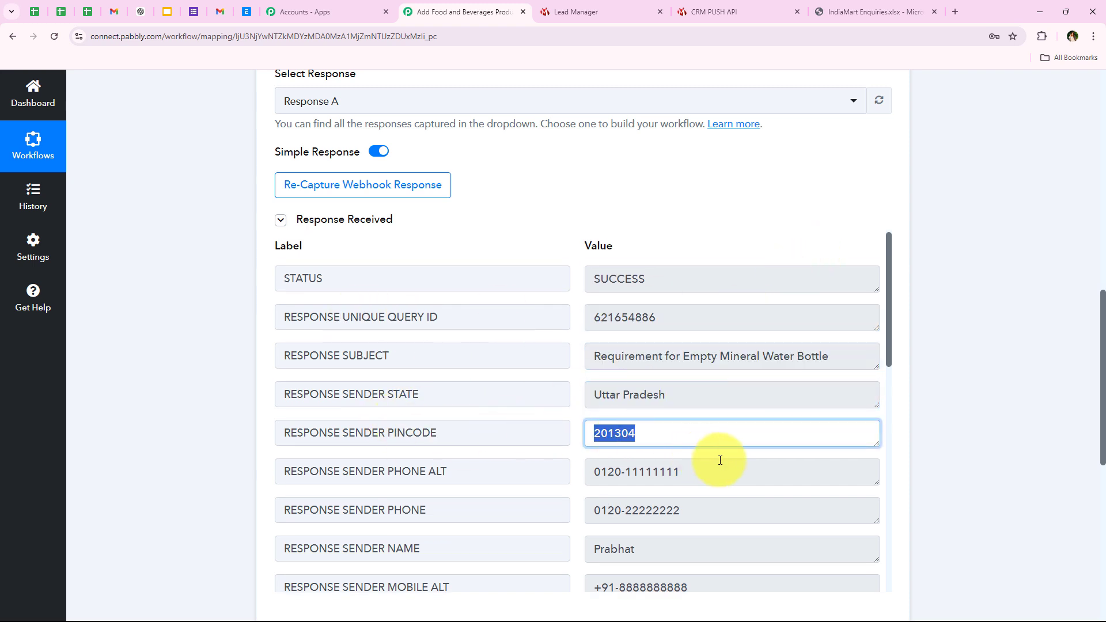
left_click(732, 503)
left_click(595, 549)
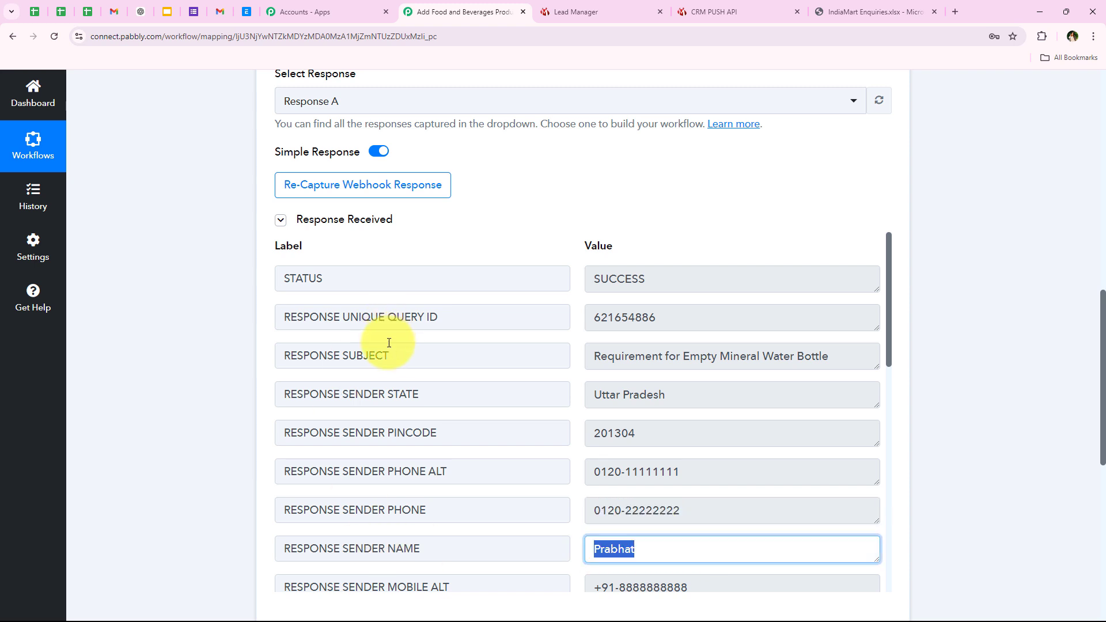
scroll(389, 354, "down", 1)
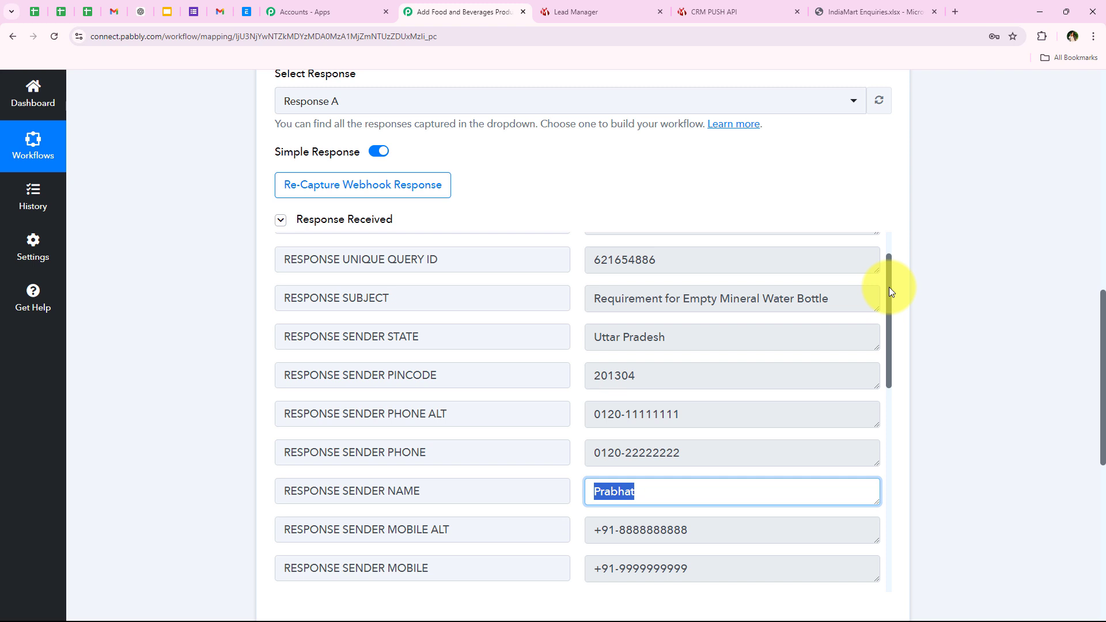
Enlarge the query message box to read the full Mineral Water Bottle enquiry.
left_click_drag(890, 287, 918, 496)
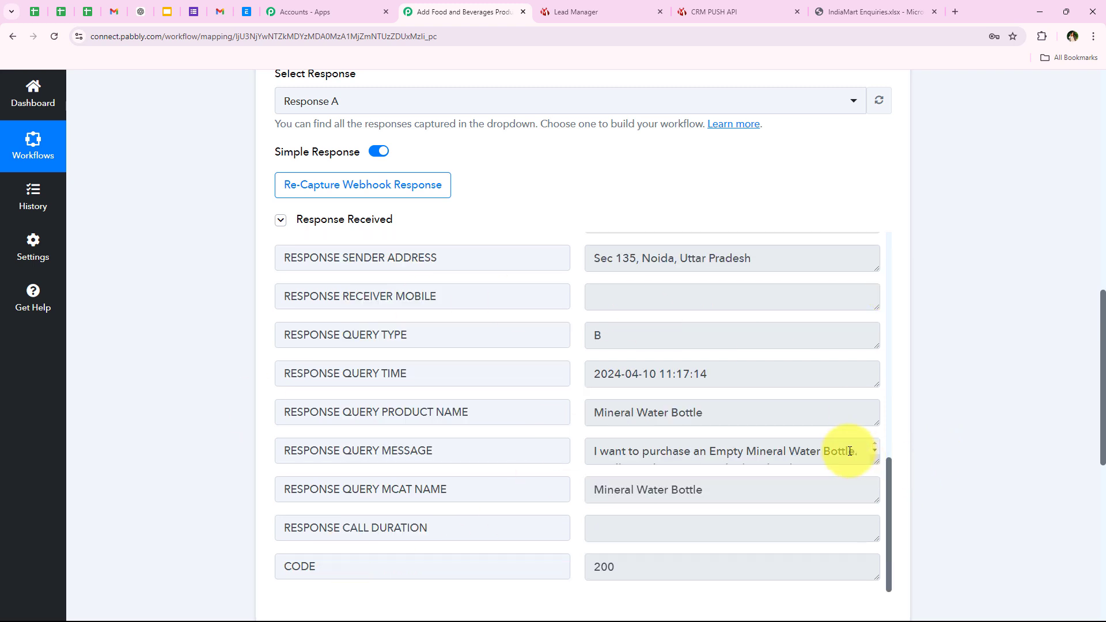
left_click_drag(875, 463, 876, 546)
left_click_drag(594, 468, 798, 469)
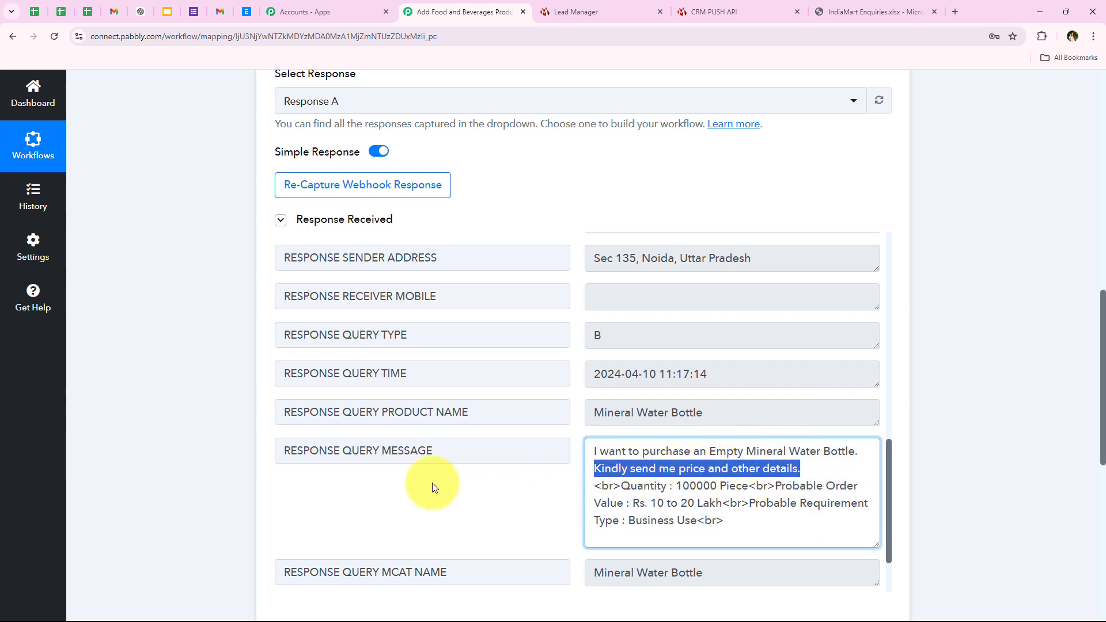
left_click(240, 484)
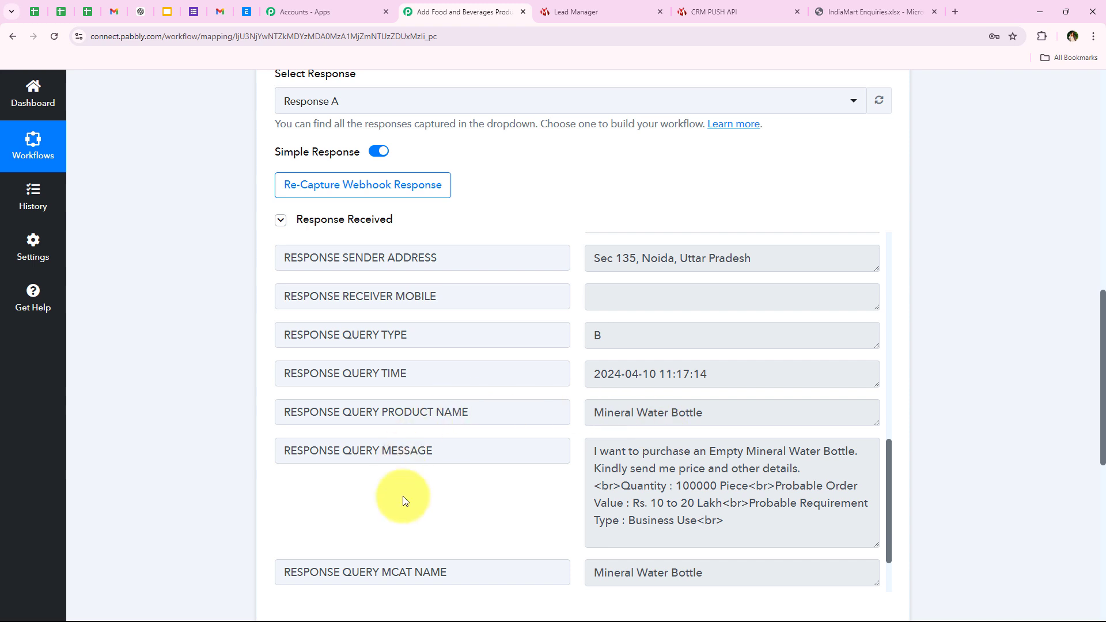
left_click(744, 521)
left_click_drag(744, 521, 597, 452)
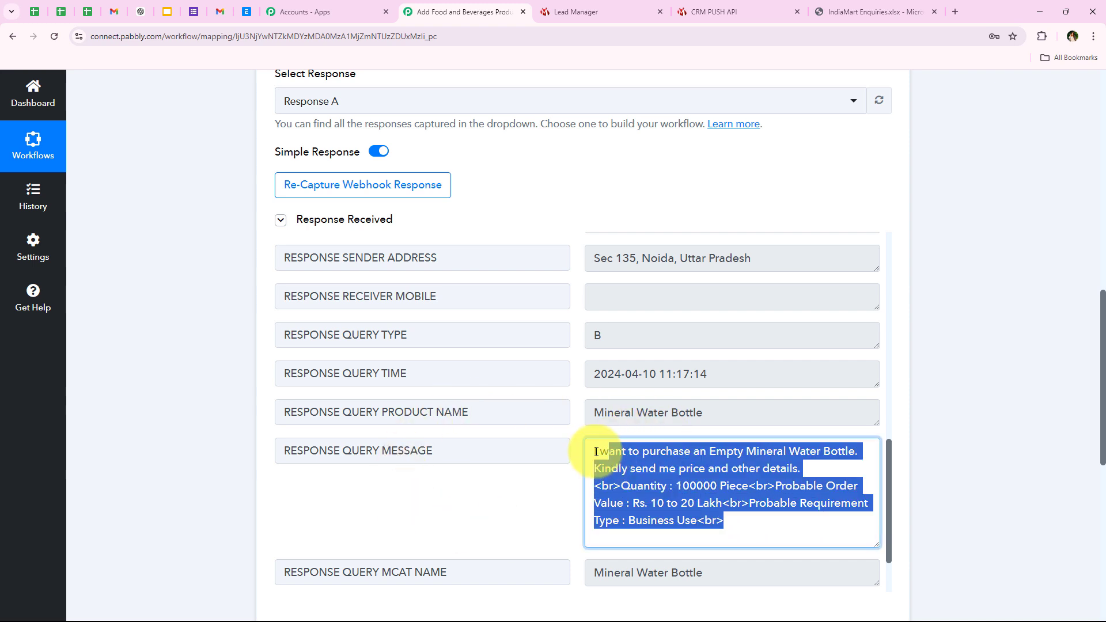
left_click(173, 424)
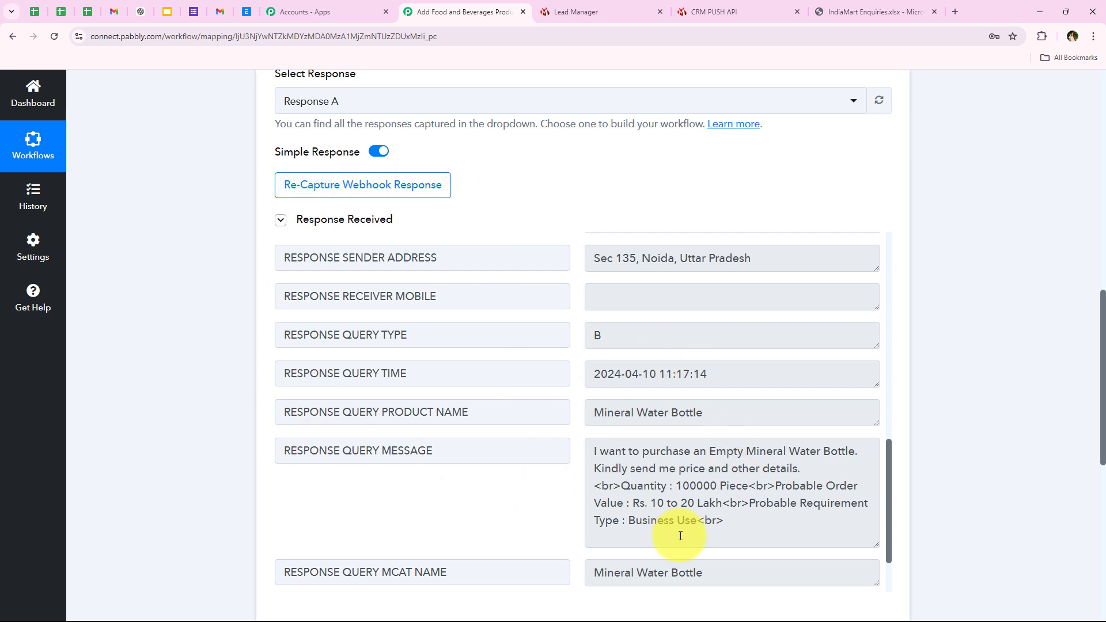
left_click(612, 453)
left_click(546, 495)
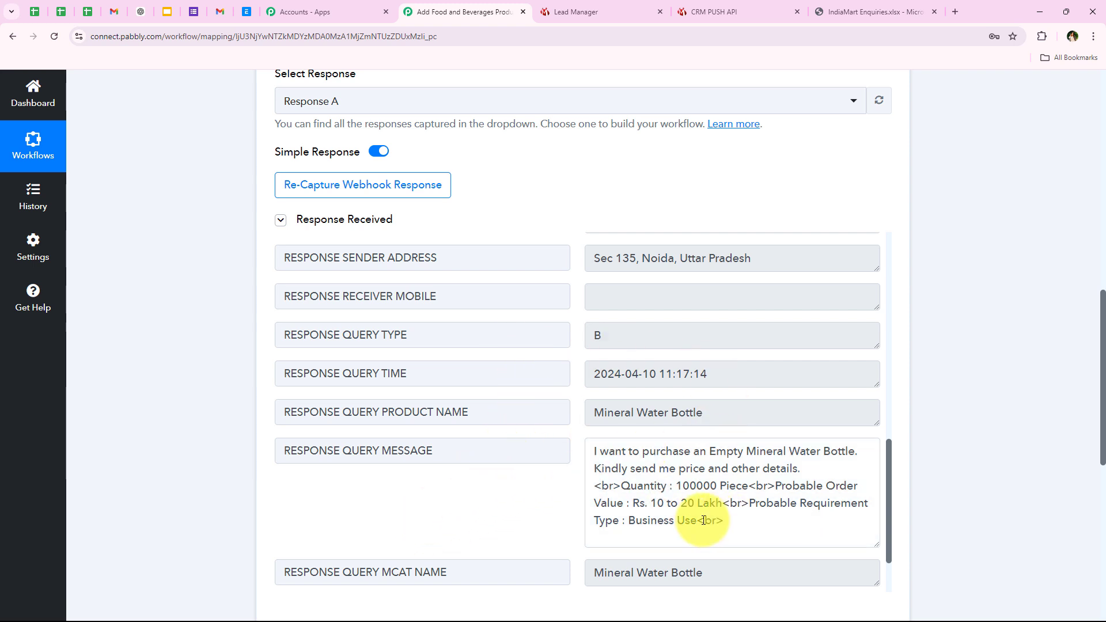
left_click_drag(714, 517, 594, 449)
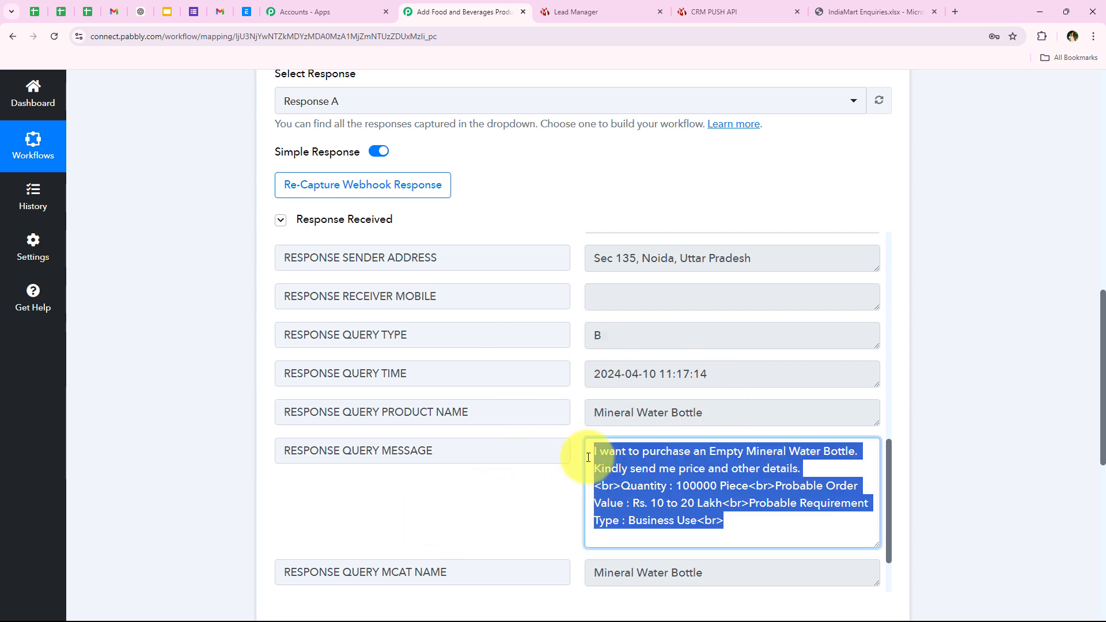
left_click(244, 375)
scroll(393, 417, "up", 1)
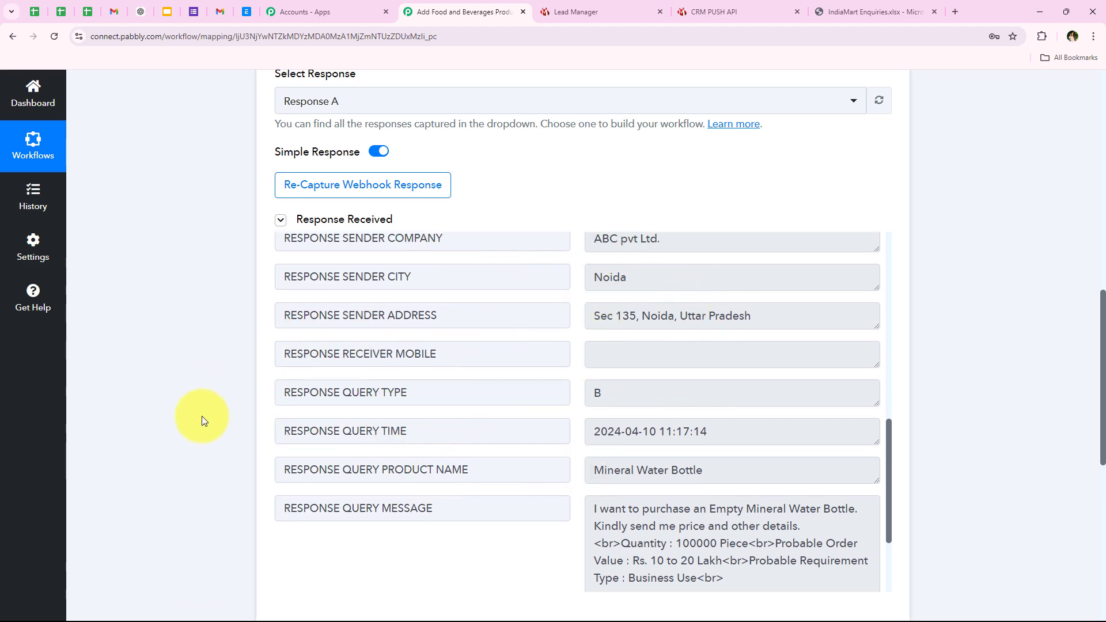
scroll(201, 457, "up", 10)
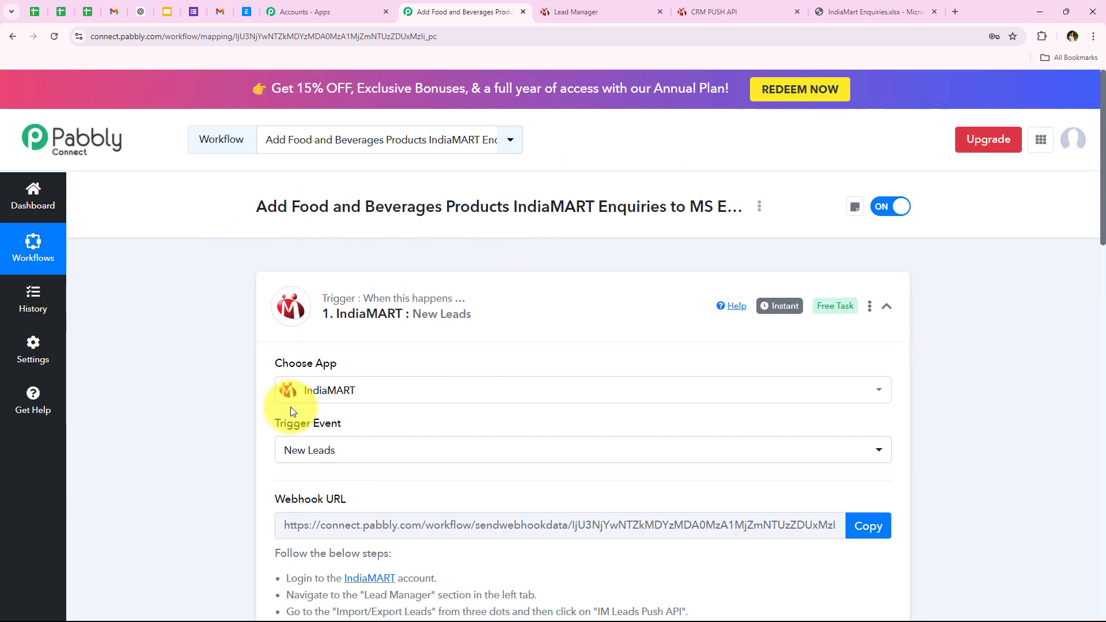
Select Microsoft Excel as the action step's app.
left_click(535, 321)
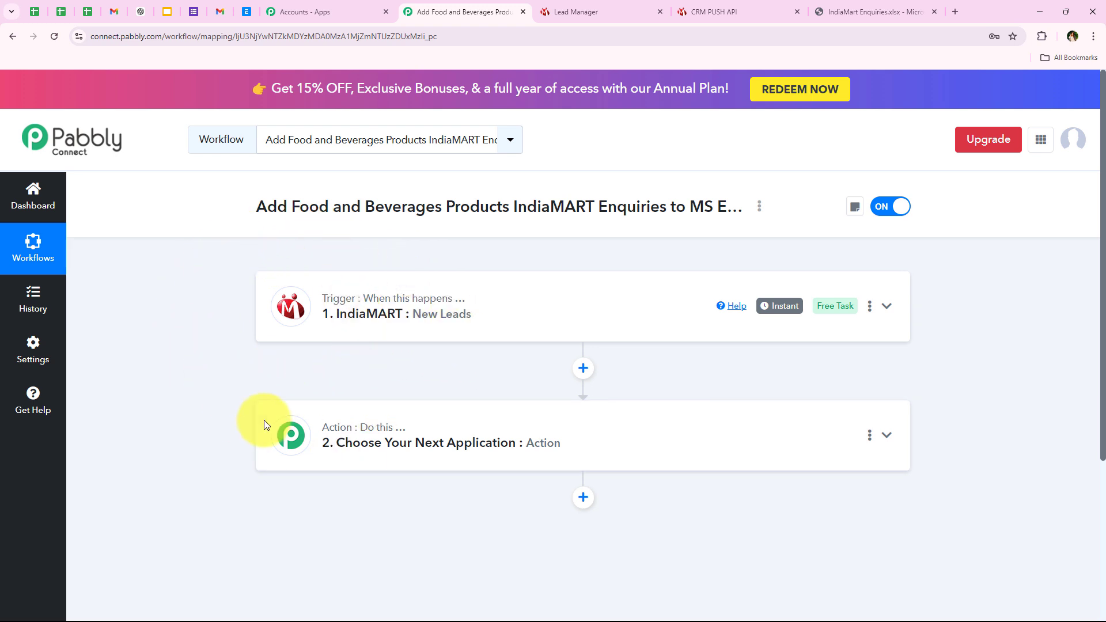
left_click(372, 457)
scroll(254, 323, "down", 3)
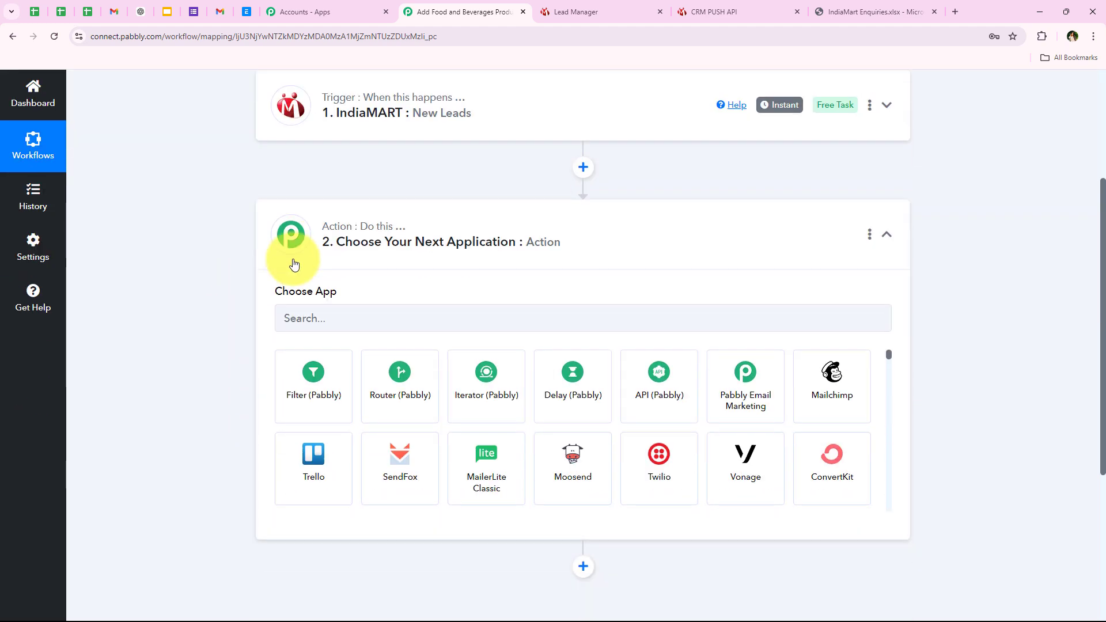
left_click(326, 311)
type("EX")
key("BackSpace")
key("BackSpace")
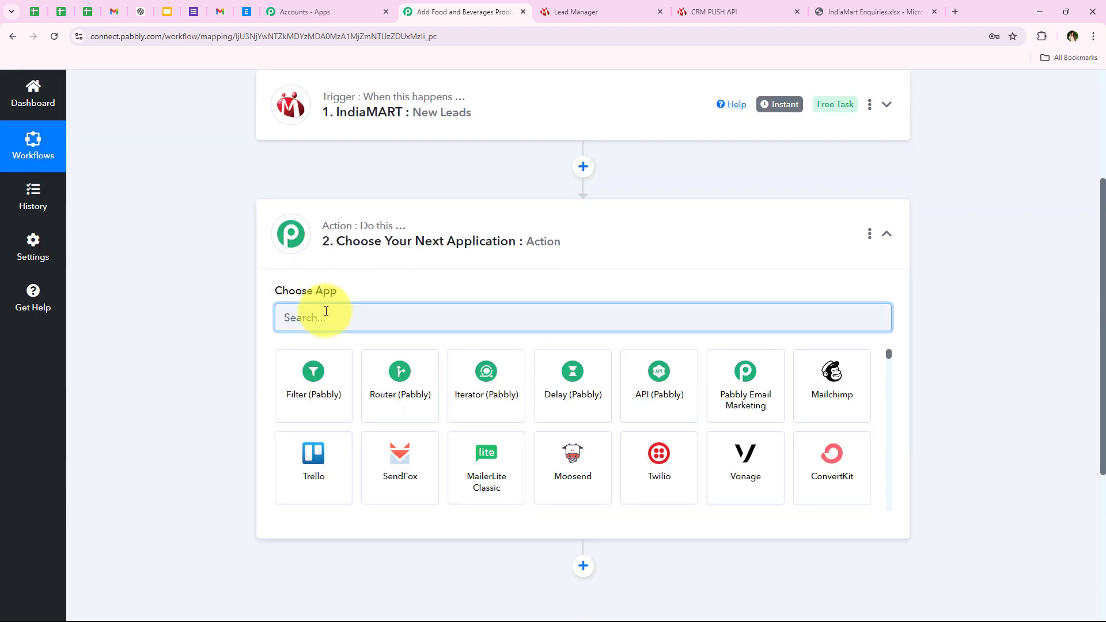
type("Microsoft")
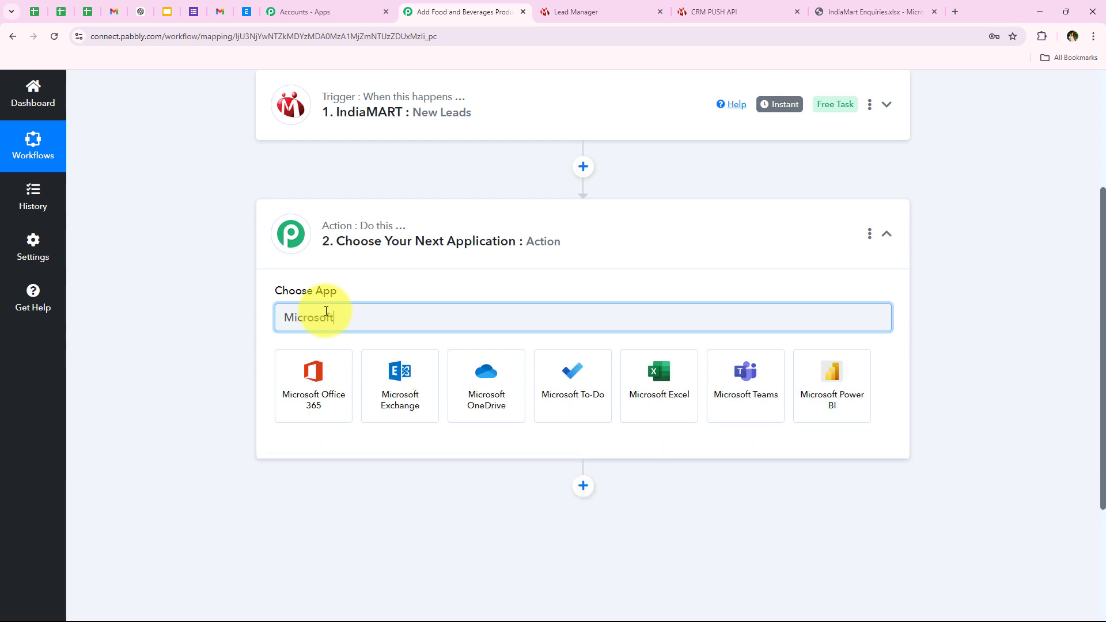
type(" Ex")
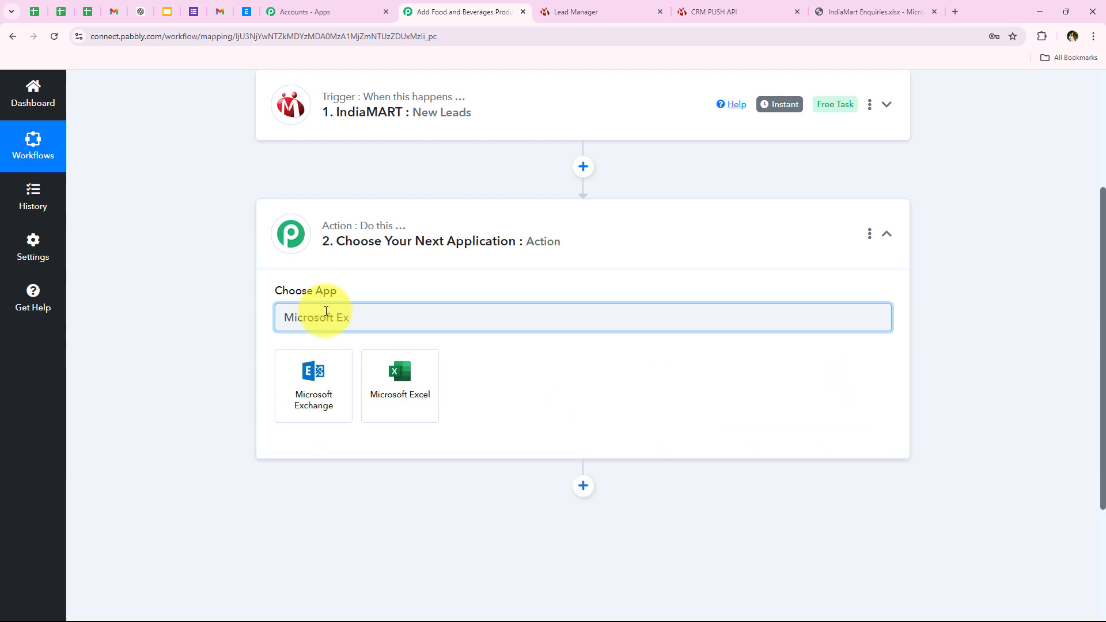
type("cel")
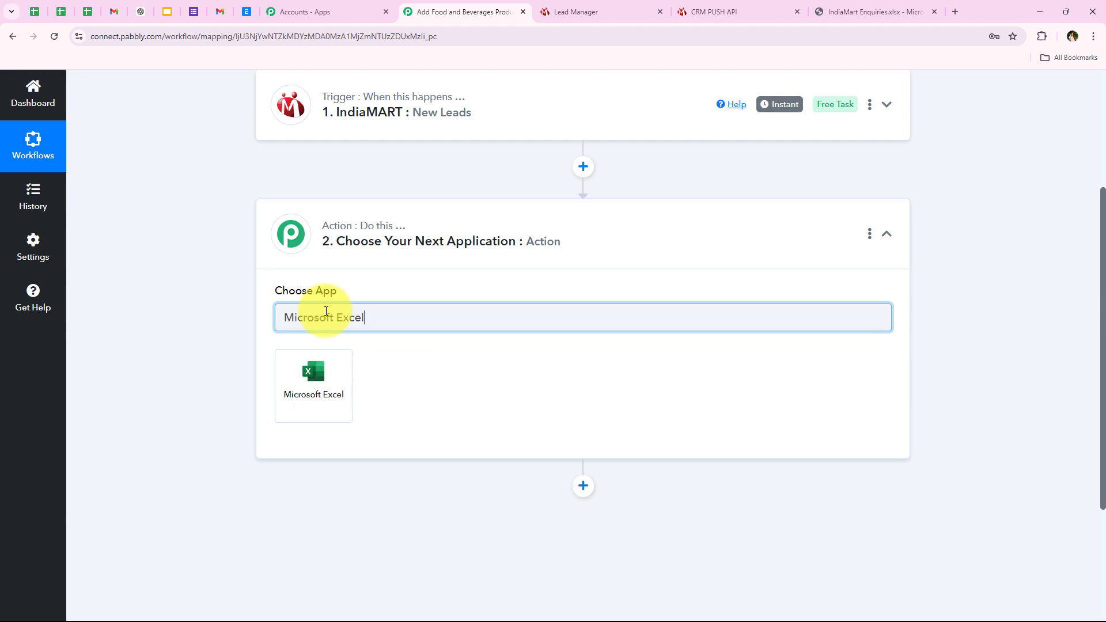
left_click(320, 398)
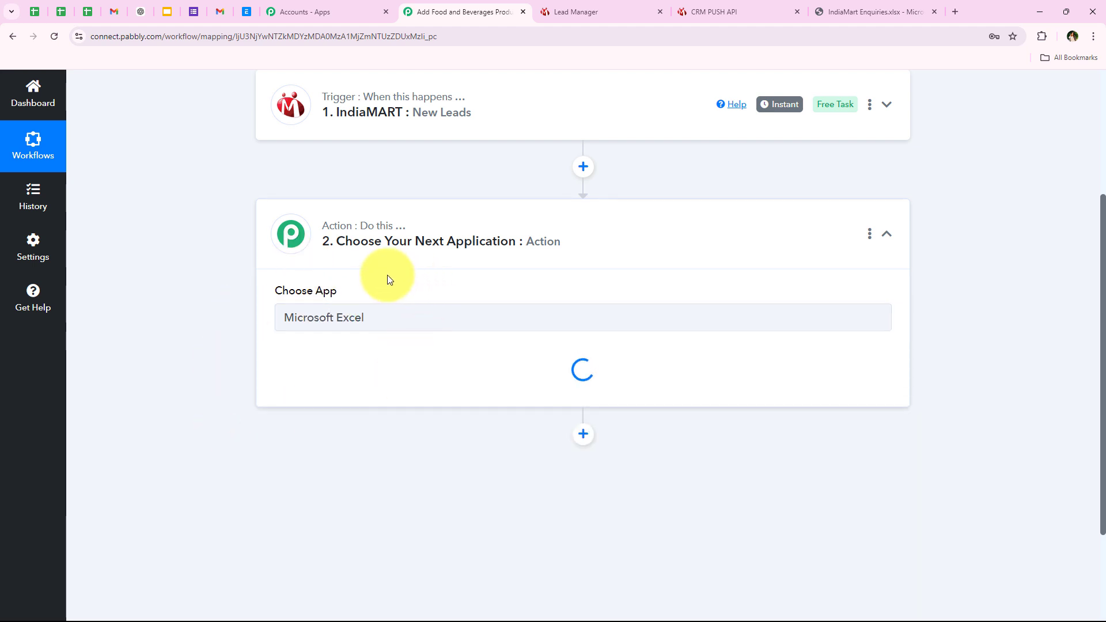
Set the Excel action event to Add Row To Worksheet and begin connecting an account.
triple_click(279, 352)
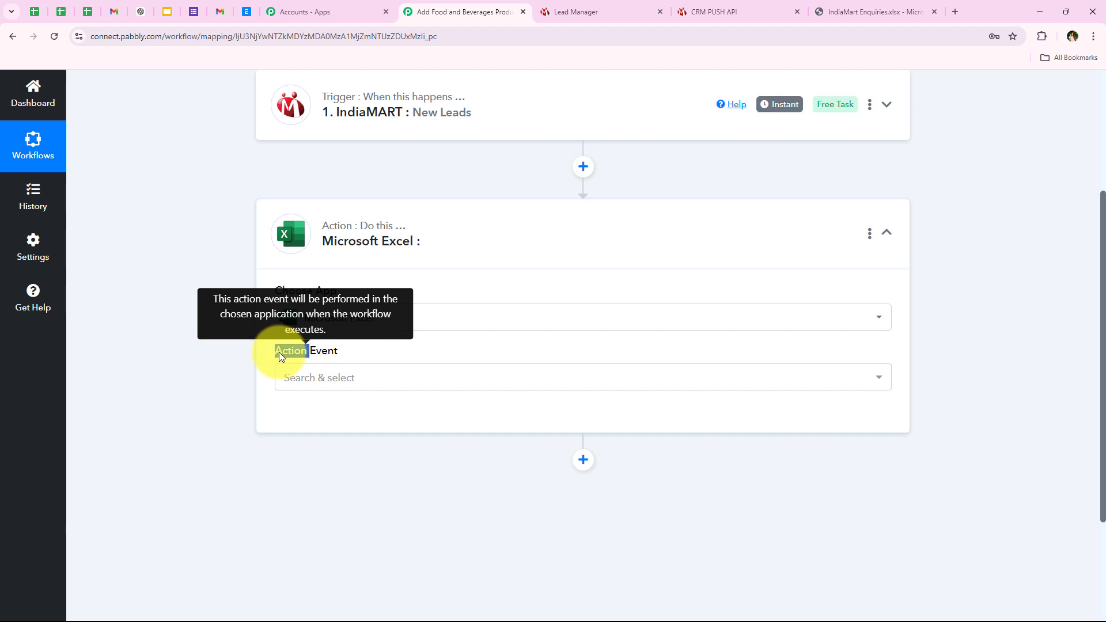
left_click(294, 380)
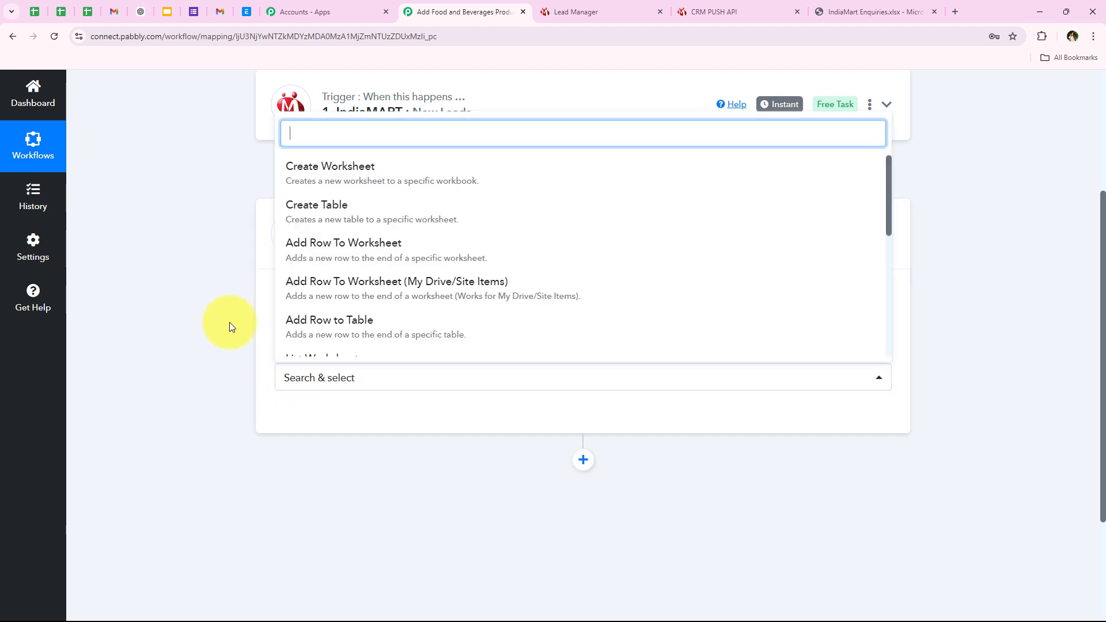
left_click(325, 265)
left_click(291, 416)
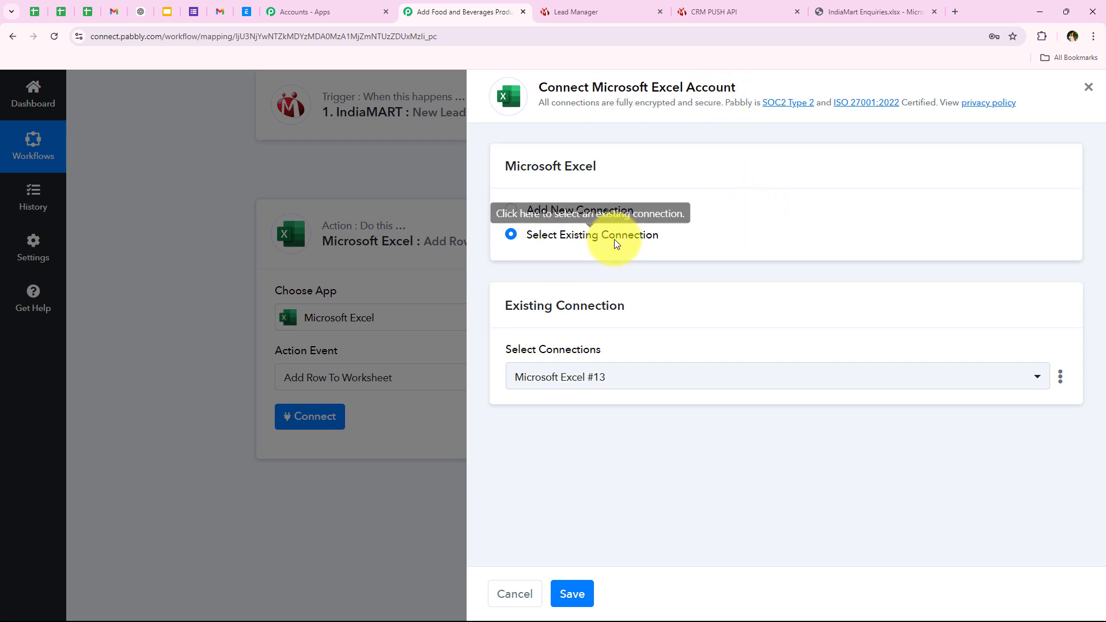
Add a new Microsoft Excel connection and accept Microsoft's permission request to authorise Microsoft Excel #14.
left_click(570, 593)
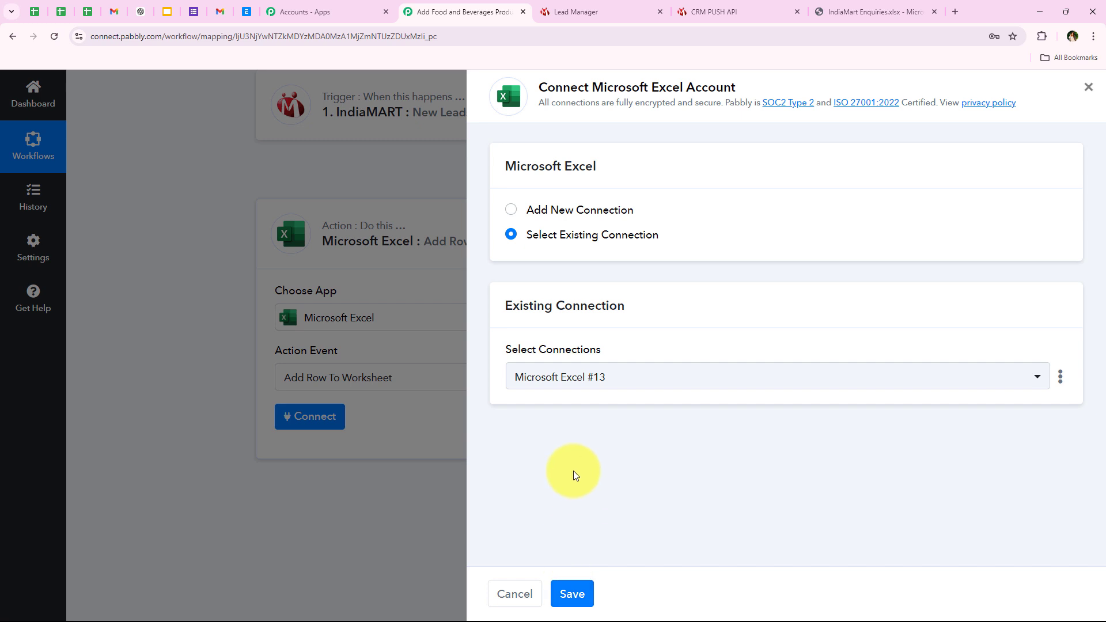
left_click(536, 208)
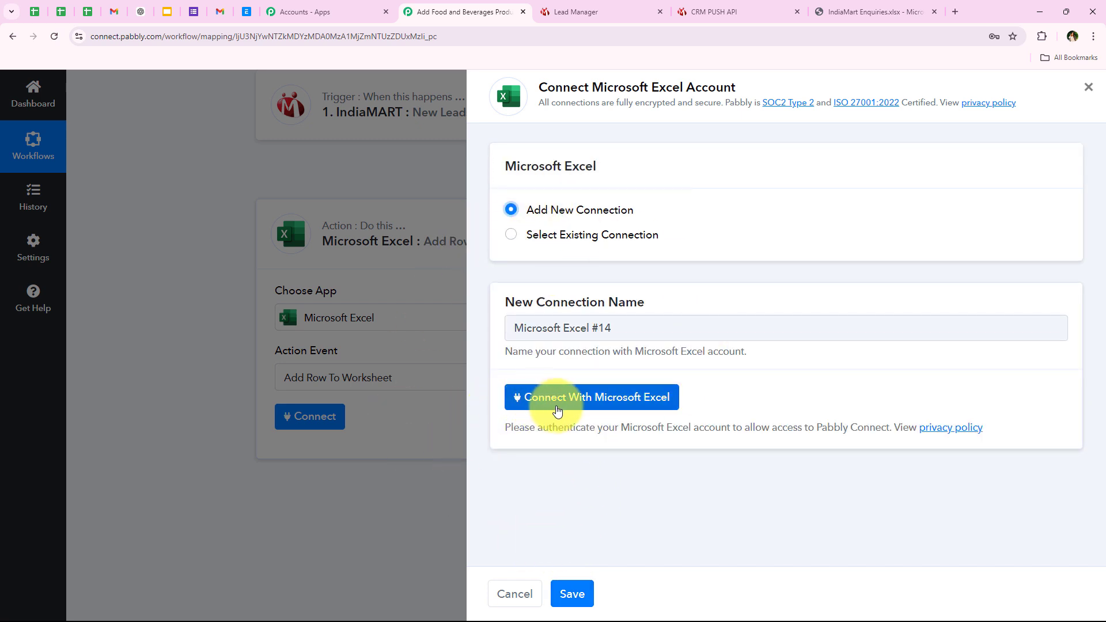
left_click(631, 399)
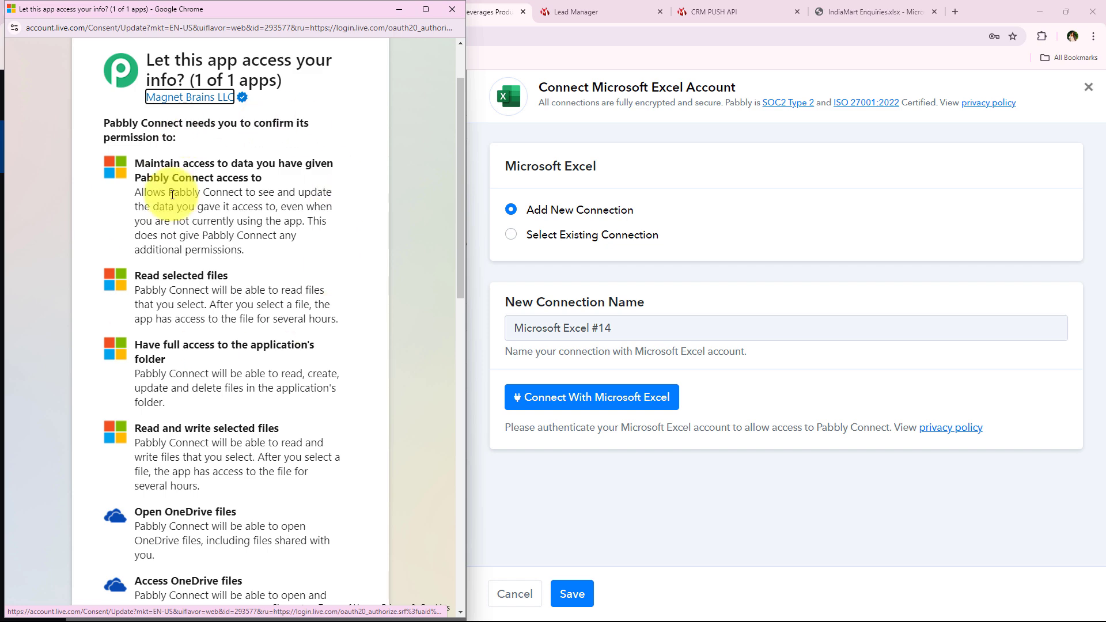
scroll(288, 260, "down", 3)
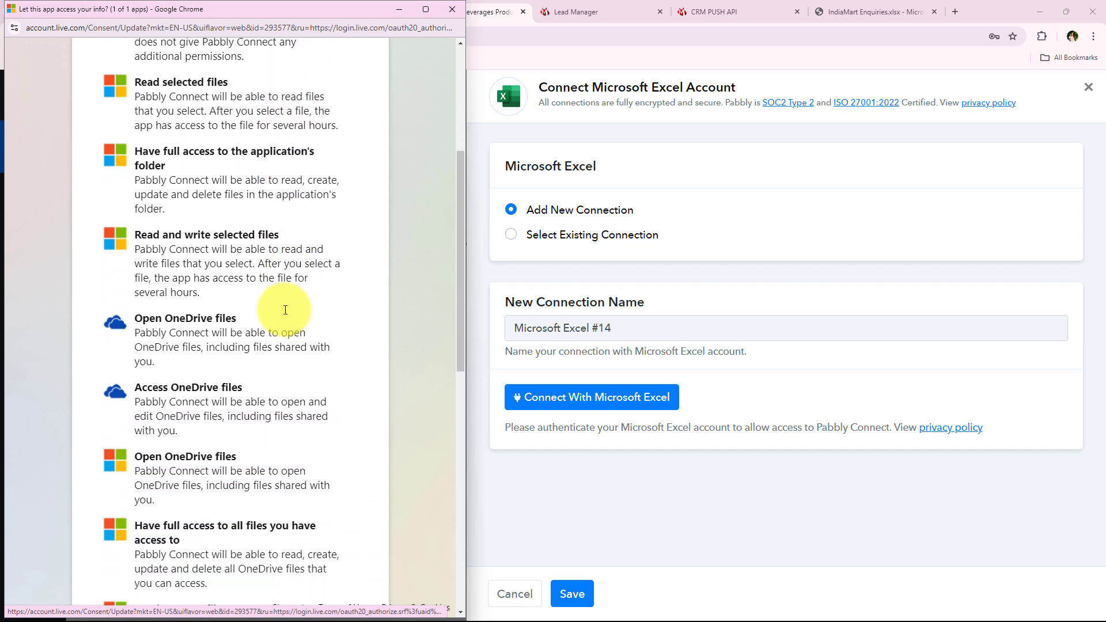
scroll(285, 310, "down", 9)
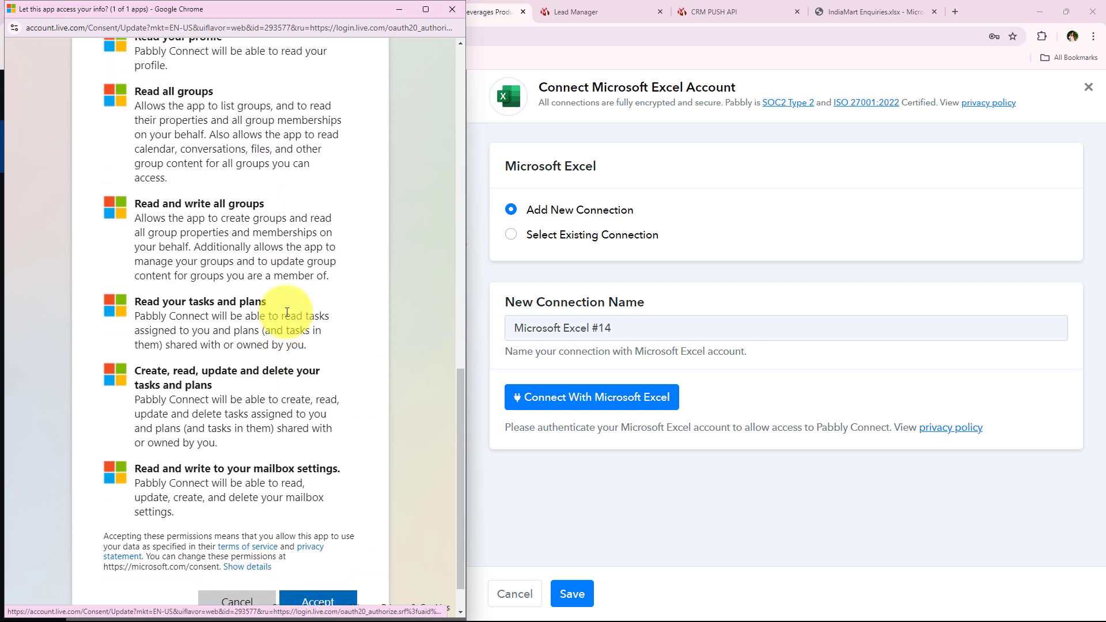
scroll(287, 312, "down", 1)
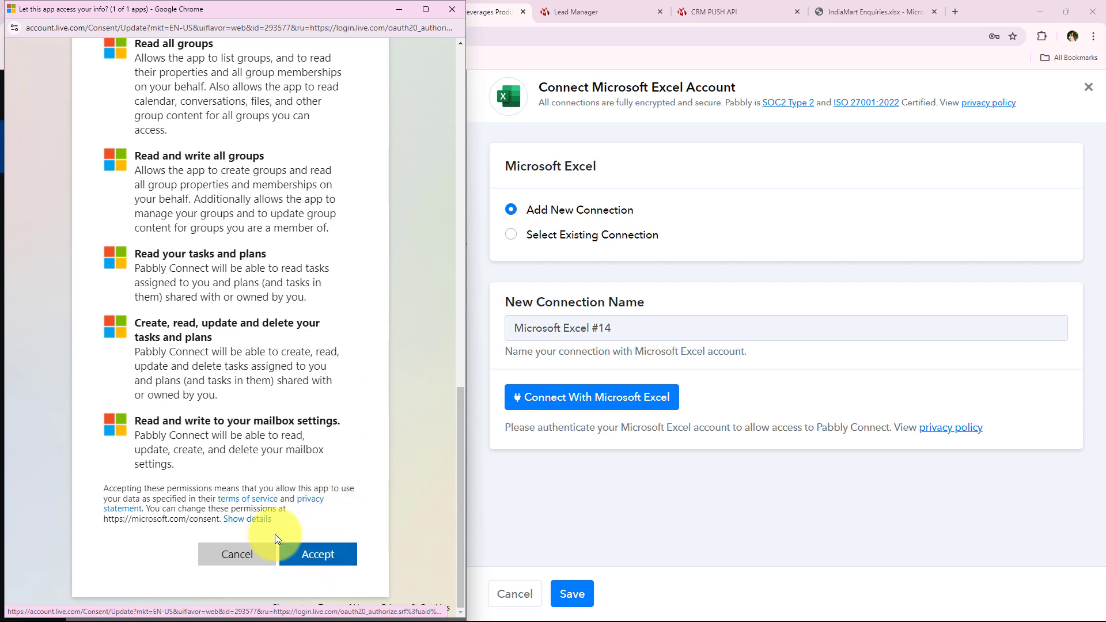
left_click_drag(308, 464, 143, 205)
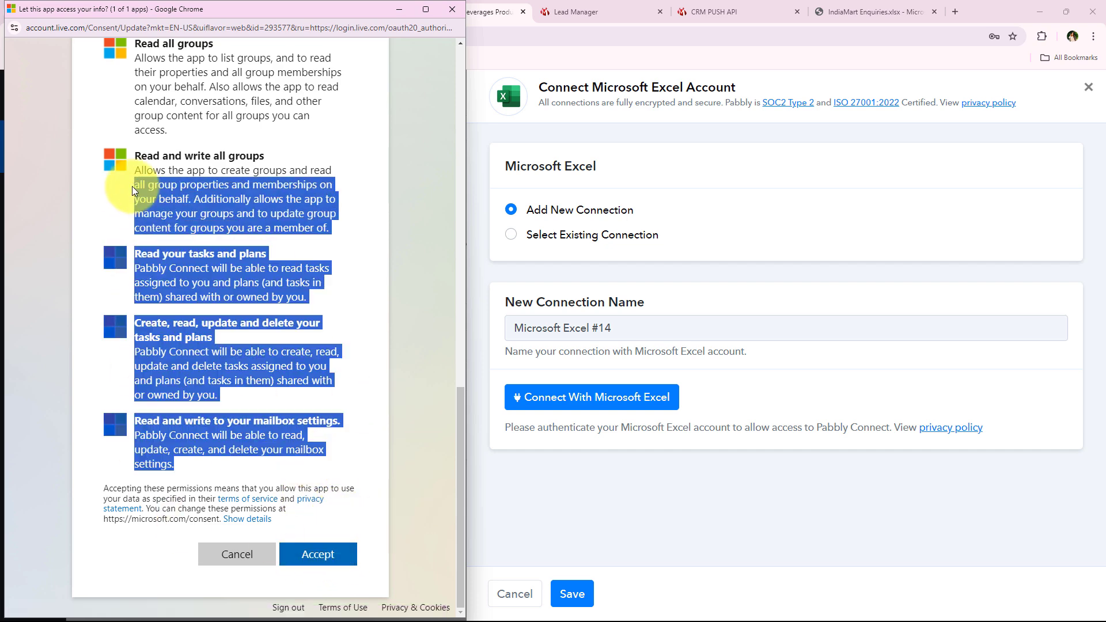
left_click(195, 371)
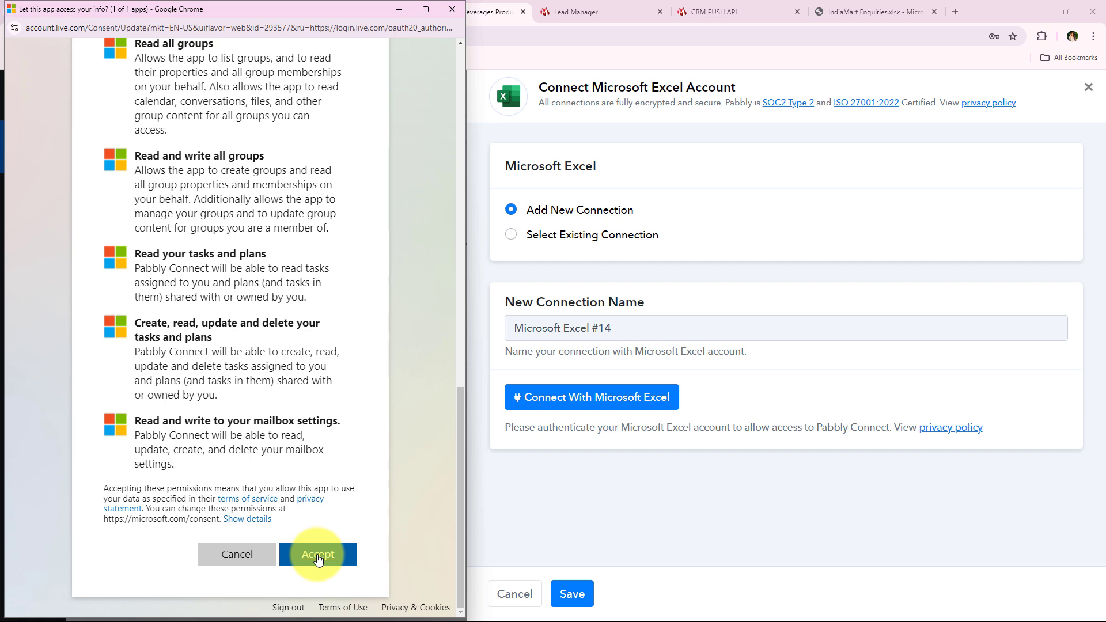
left_click(318, 555)
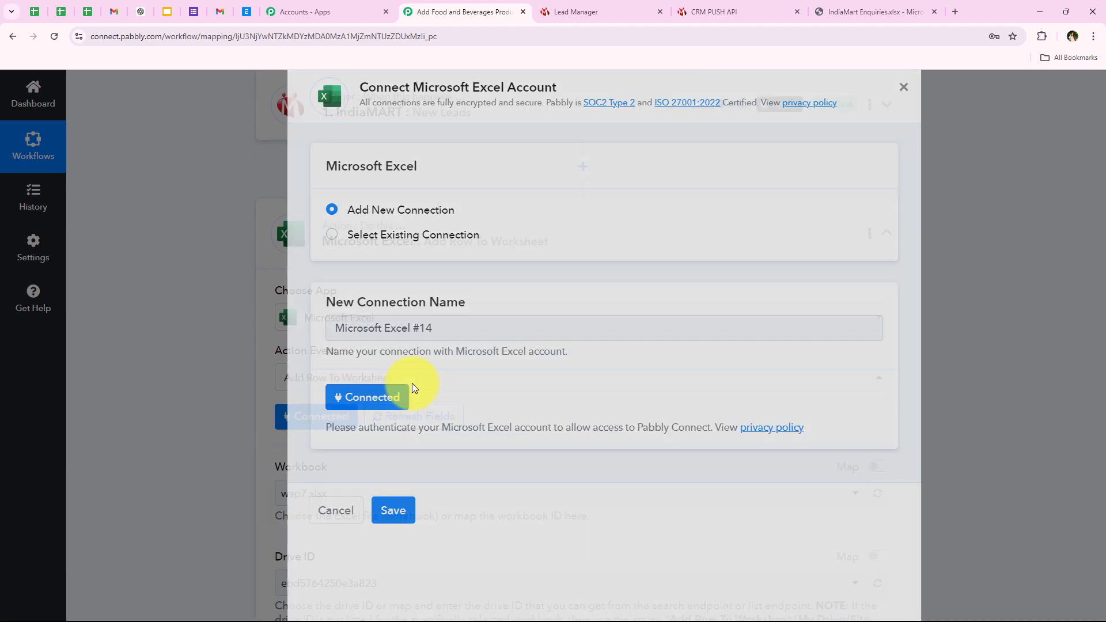
Check the IndiaMart Enquiries spreadsheet's columns, then come back to the workflow editor.
scroll(209, 414, "down", 2)
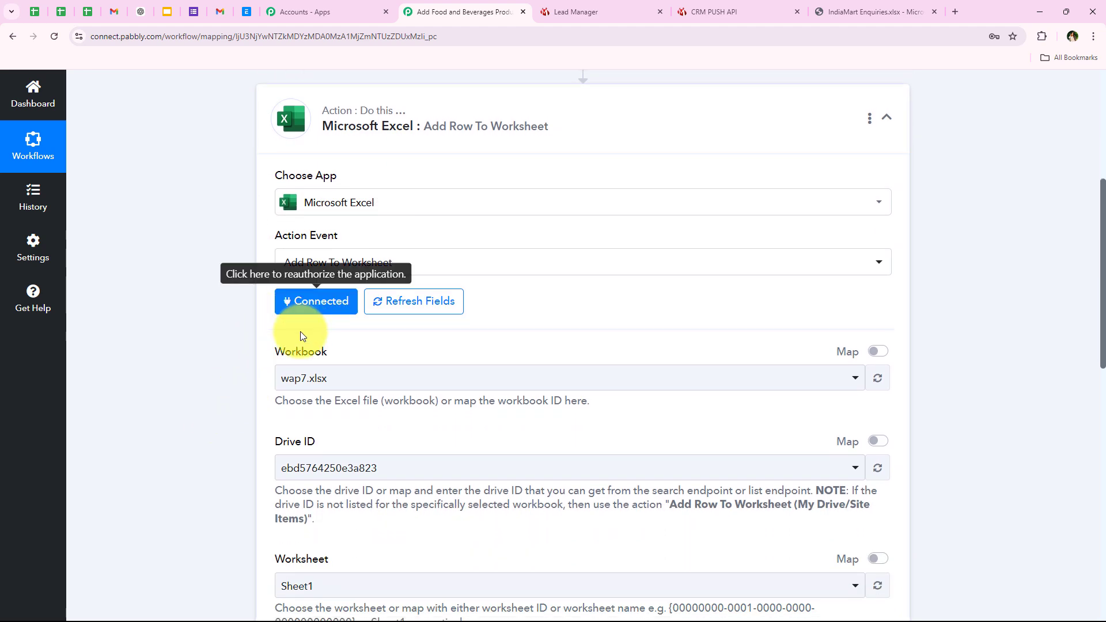
scroll(204, 397, "down", 1)
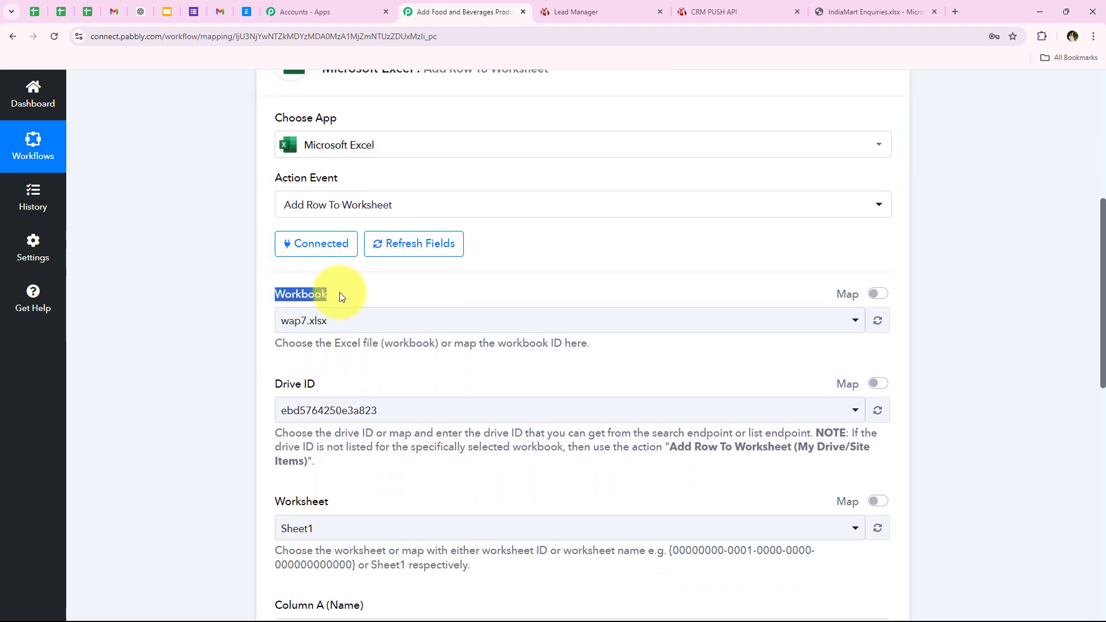
left_click(205, 327)
left_click(873, 12)
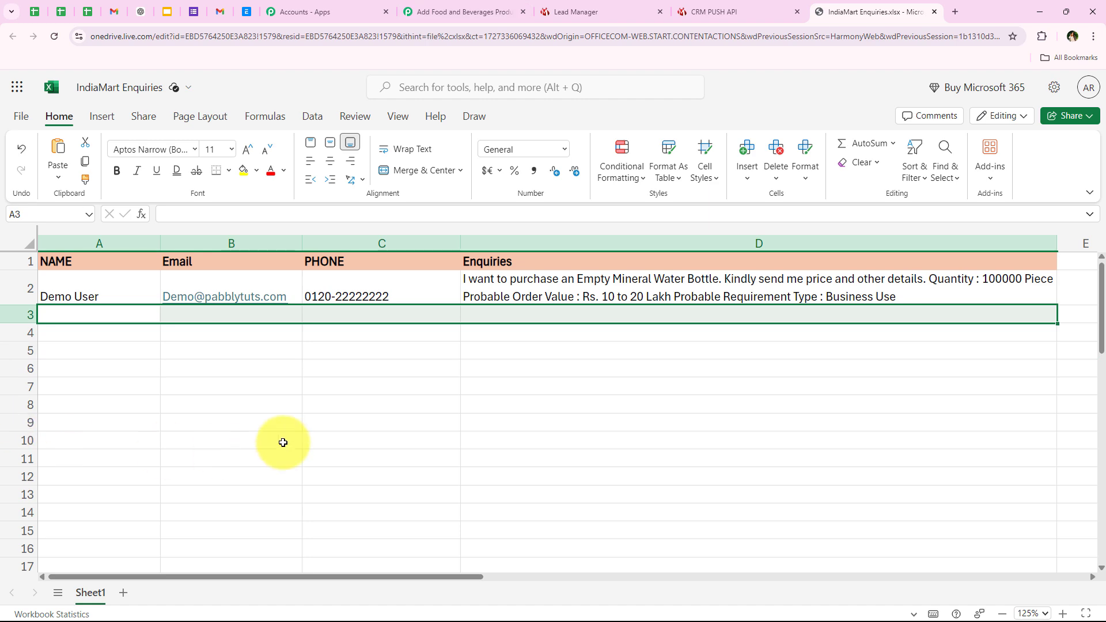
left_click(436, 15)
Target workbook IndiaMart Enquiries.xlsx with Drive ID ebd5764250e3a823 and worksheet Sheet1.
left_click(340, 316)
scroll(203, 451, "down", 4)
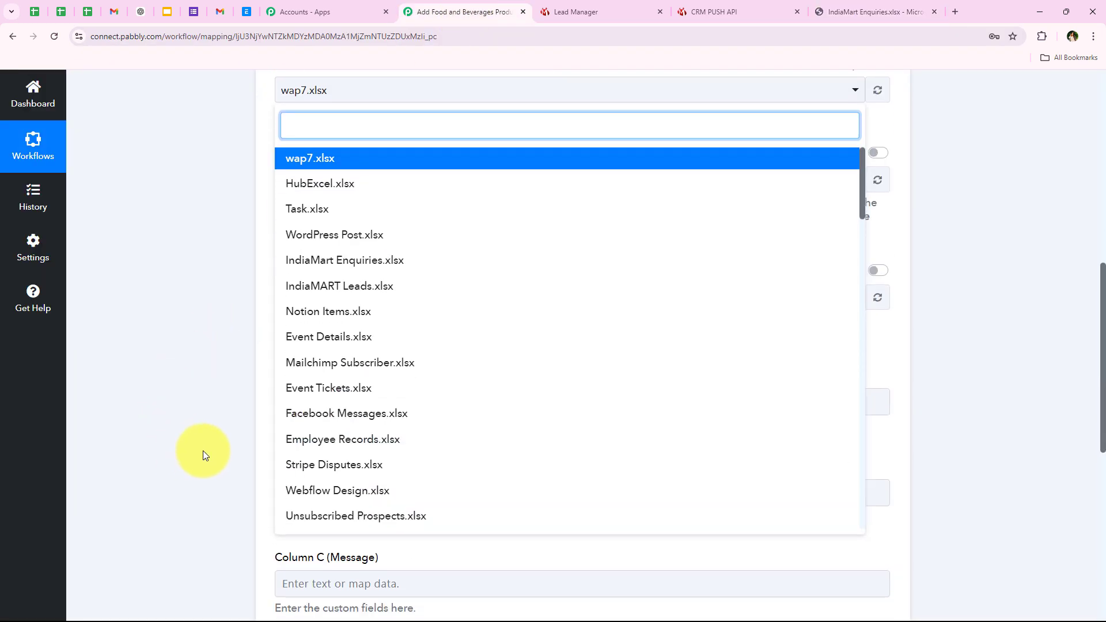
left_click(318, 260)
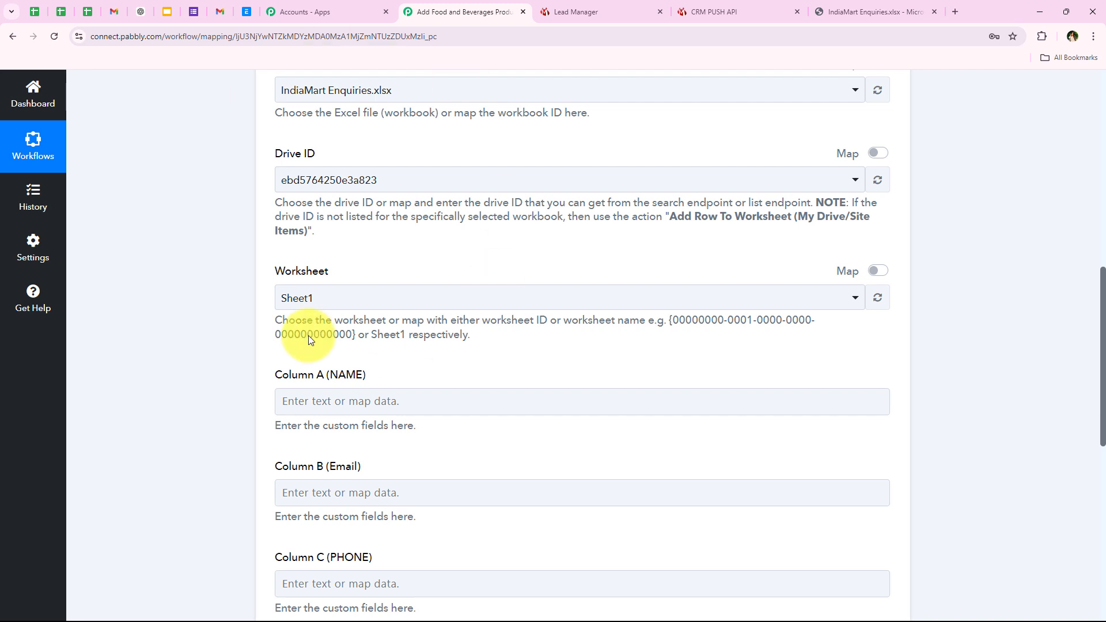
scroll(404, 305, "up", 2)
left_click(321, 295)
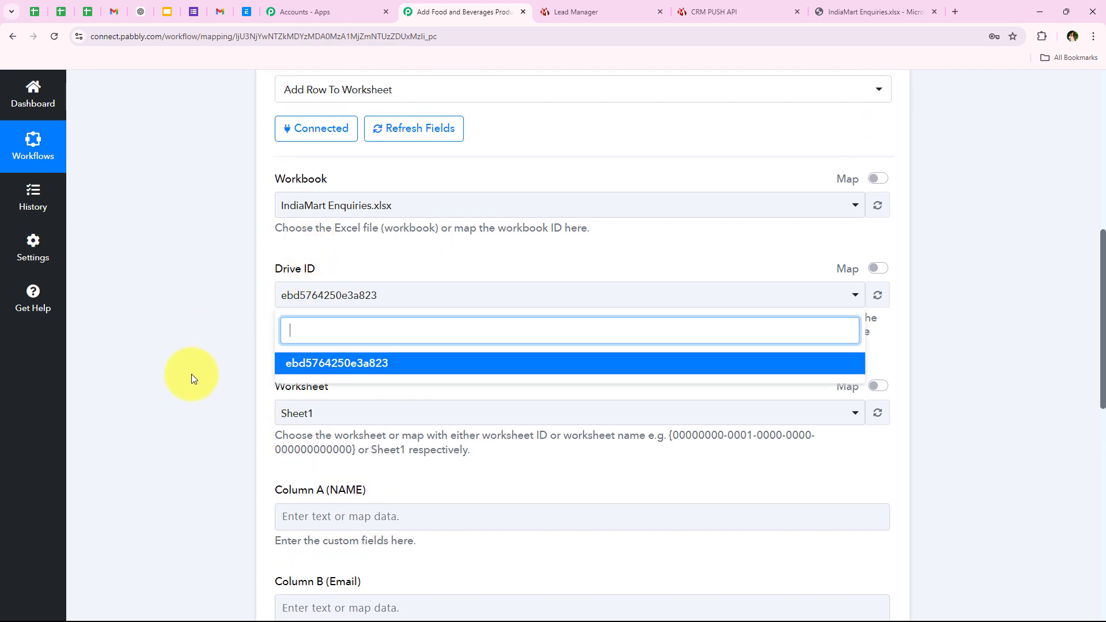
left_click(191, 376)
scroll(191, 376, "down", 4)
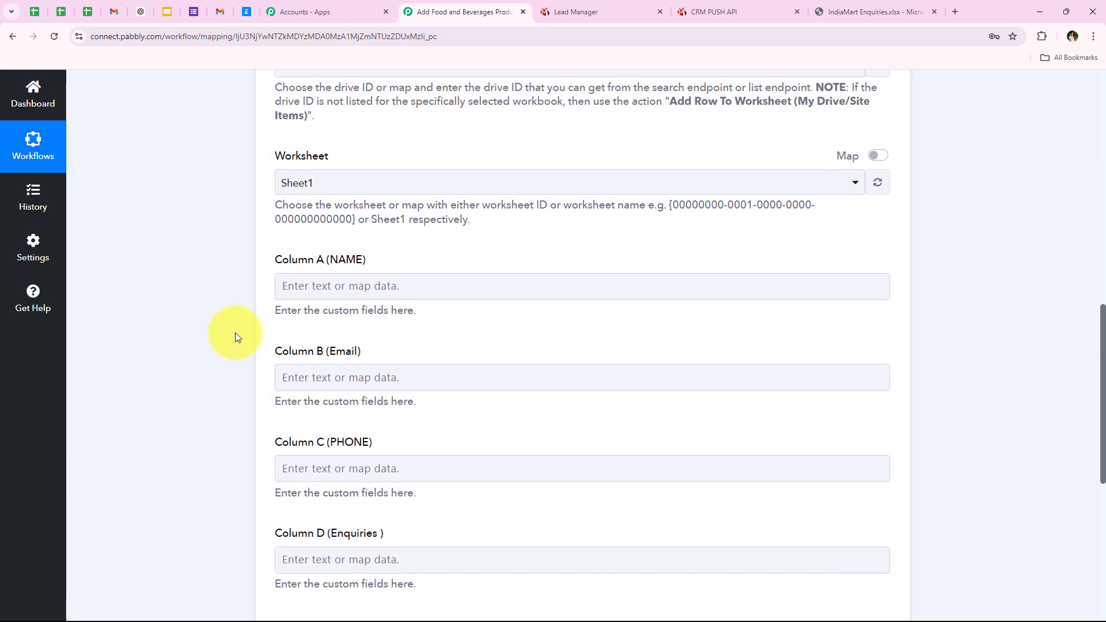
left_click_drag(269, 162, 333, 158)
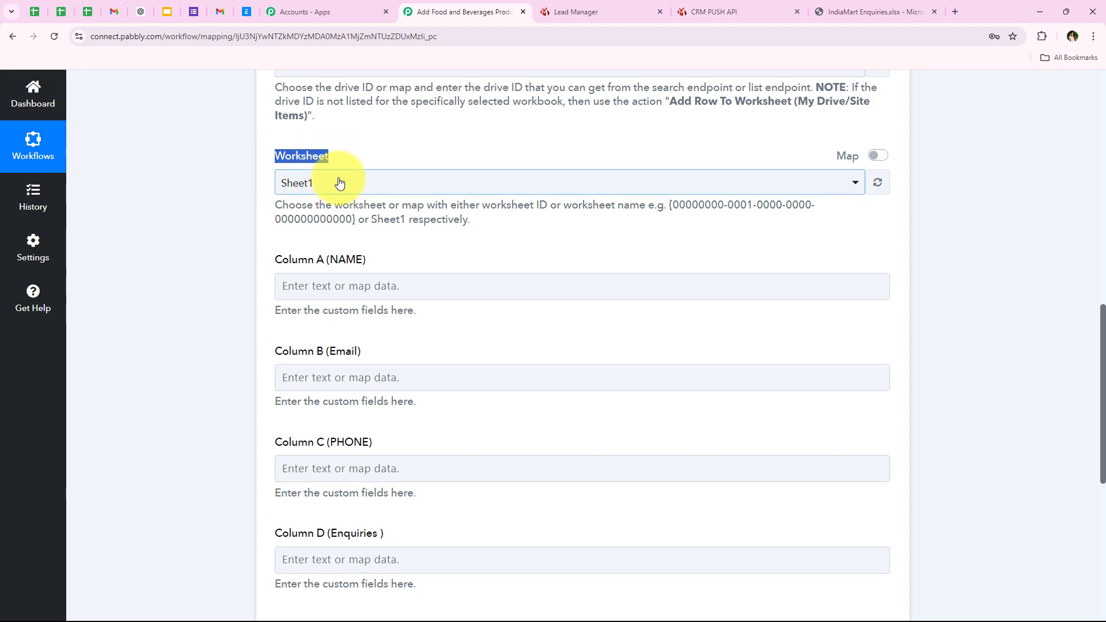
left_click(339, 183)
left_click(836, 12)
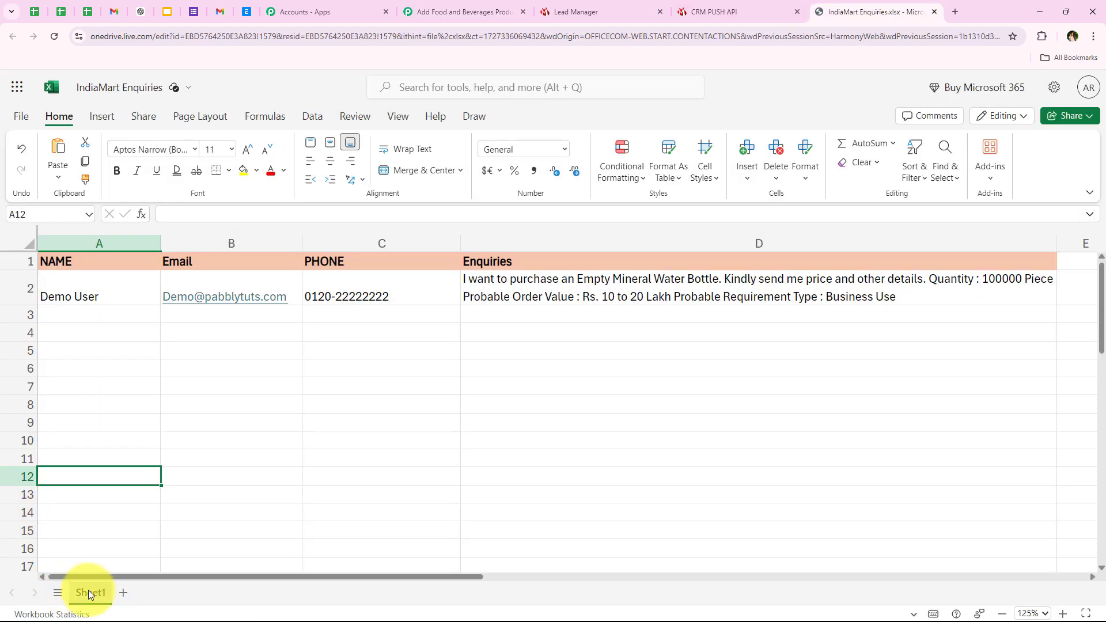
left_click(446, 11)
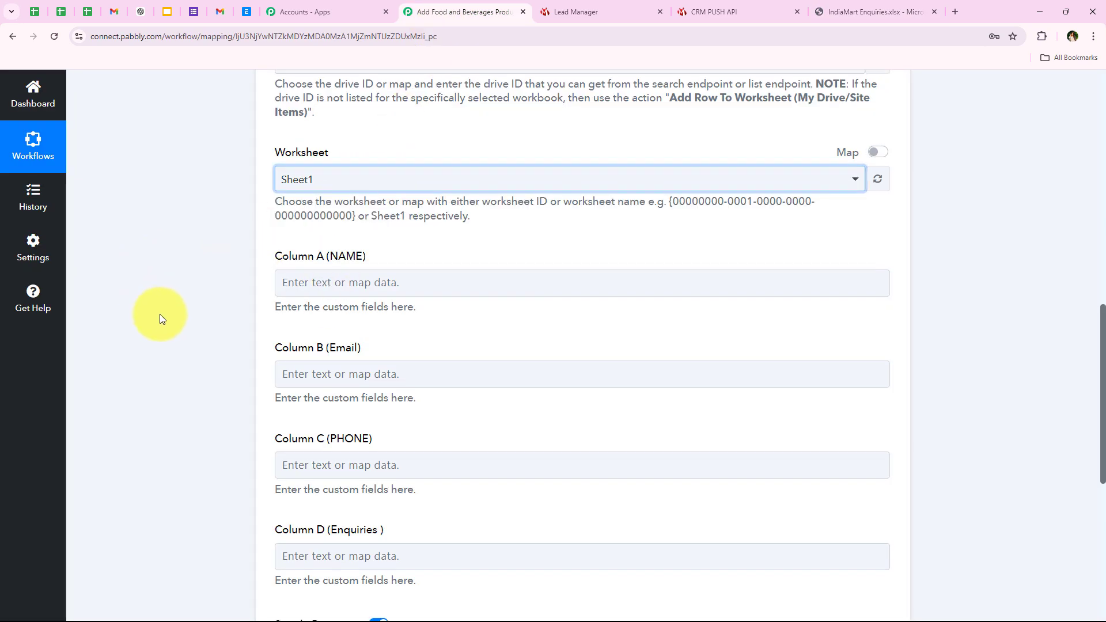
scroll(272, 240, "down", 3)
scroll(283, 196, "up", 1)
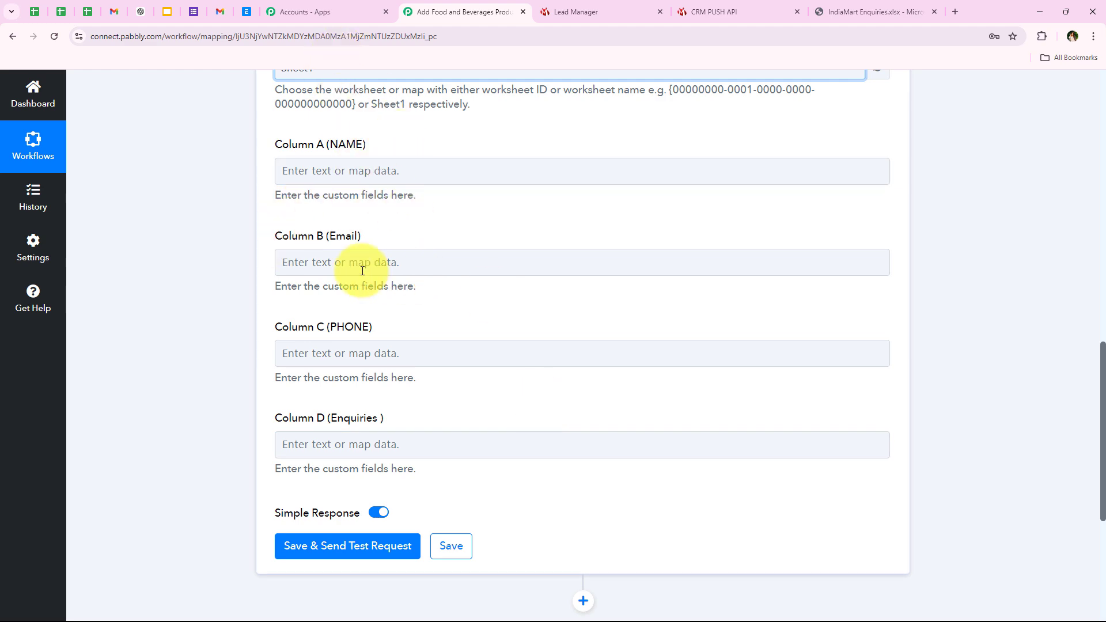
left_click(828, 4)
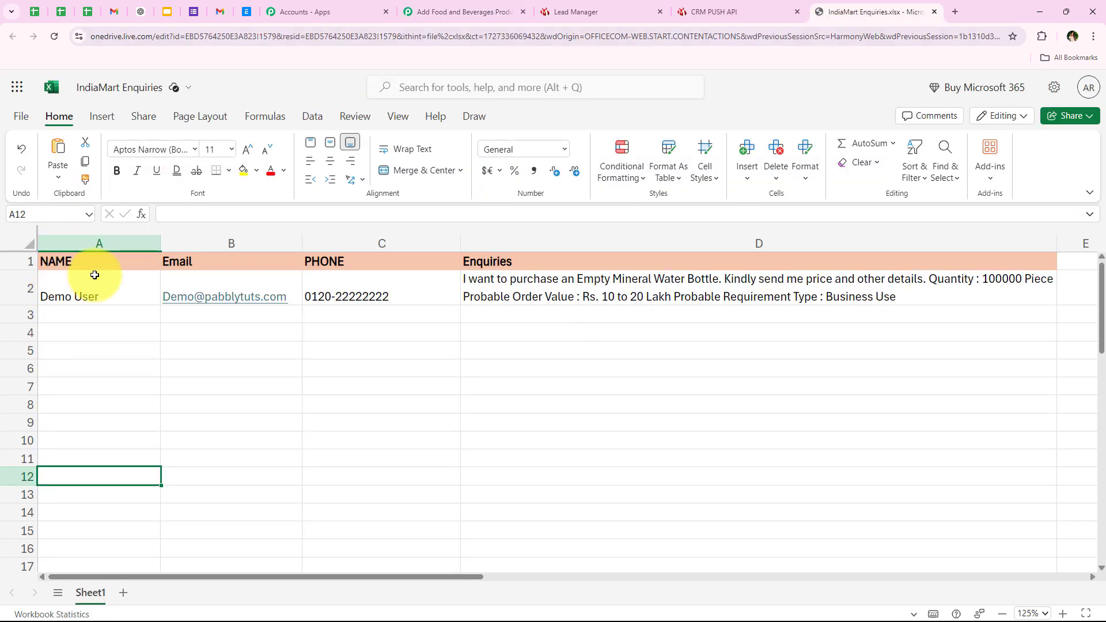
left_click_drag(136, 259, 540, 268)
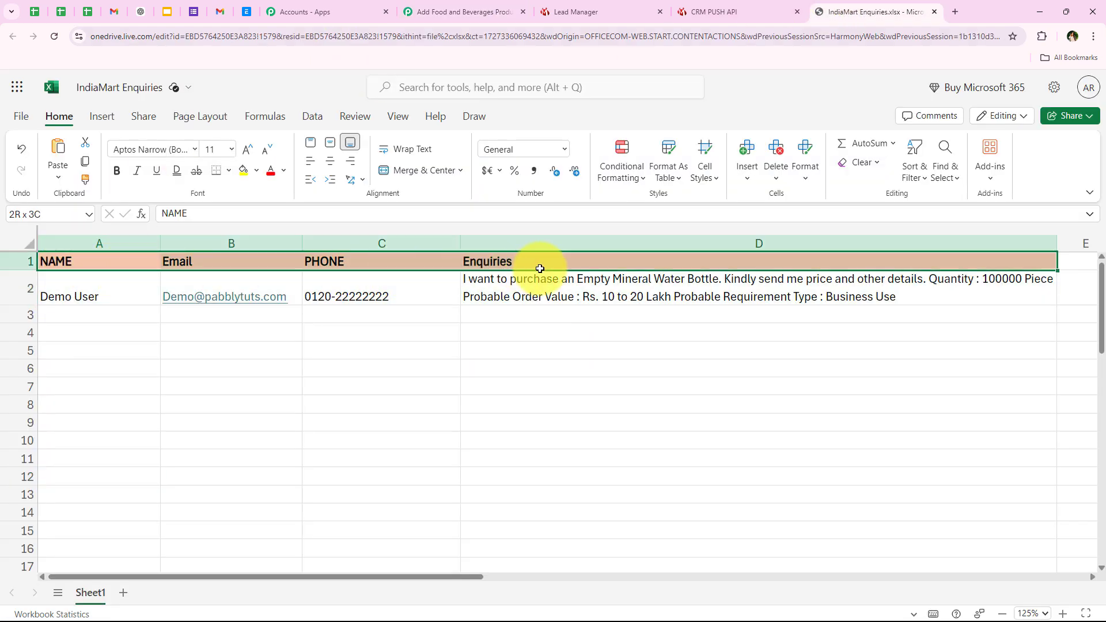
left_click(133, 372)
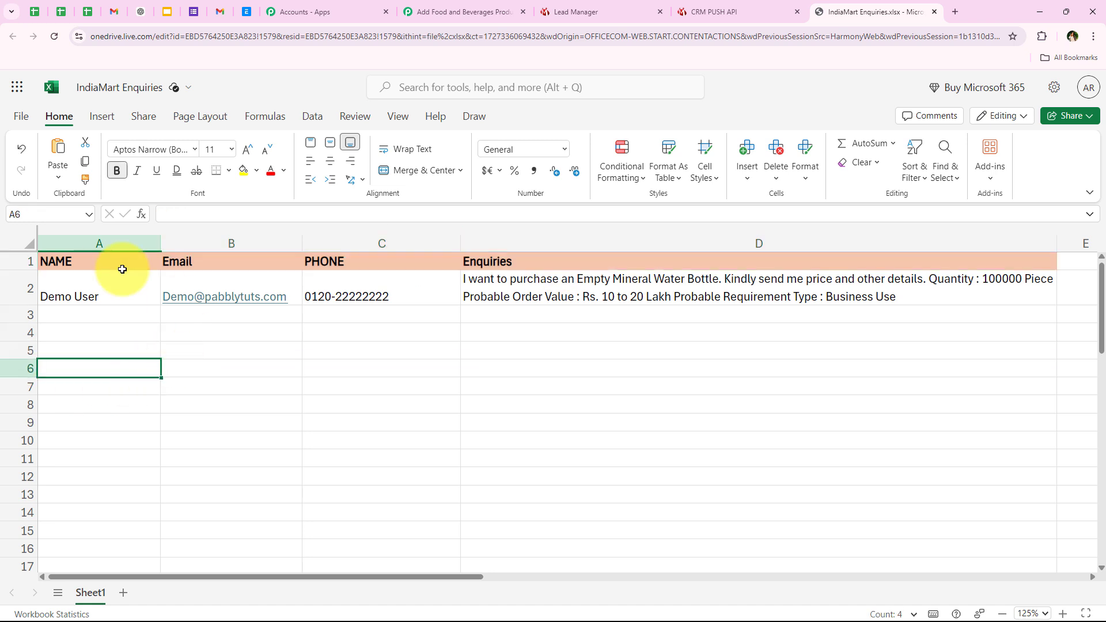
left_click(461, 7)
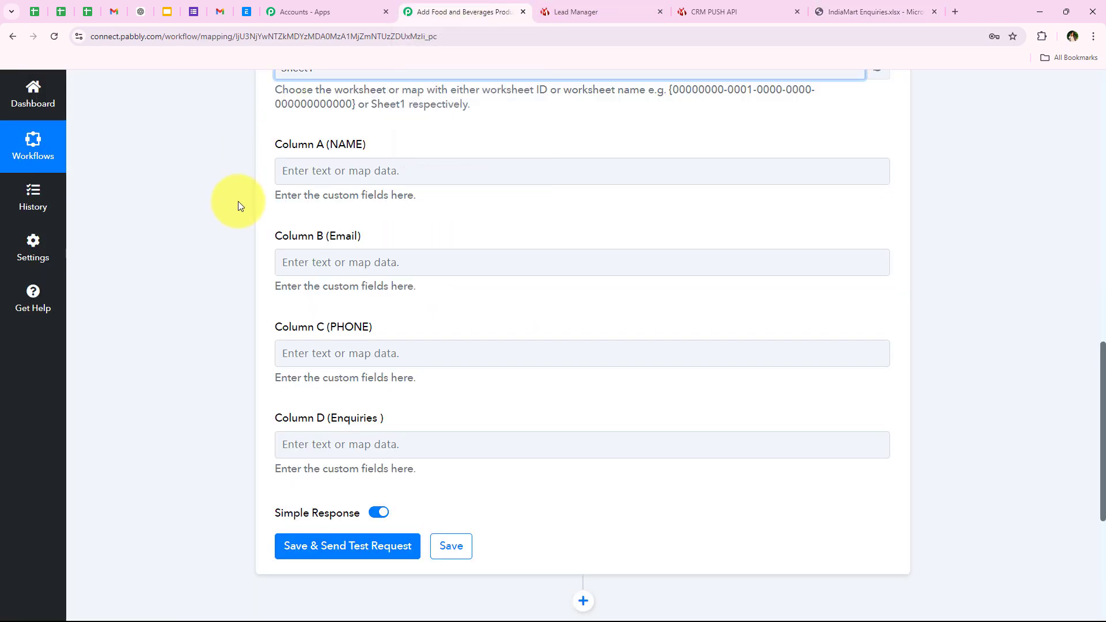
Replace Column A's sample text with the IndiaMART New Leads RESPONSE SENDER NAME field.
left_click(291, 172)
left_click(192, 269)
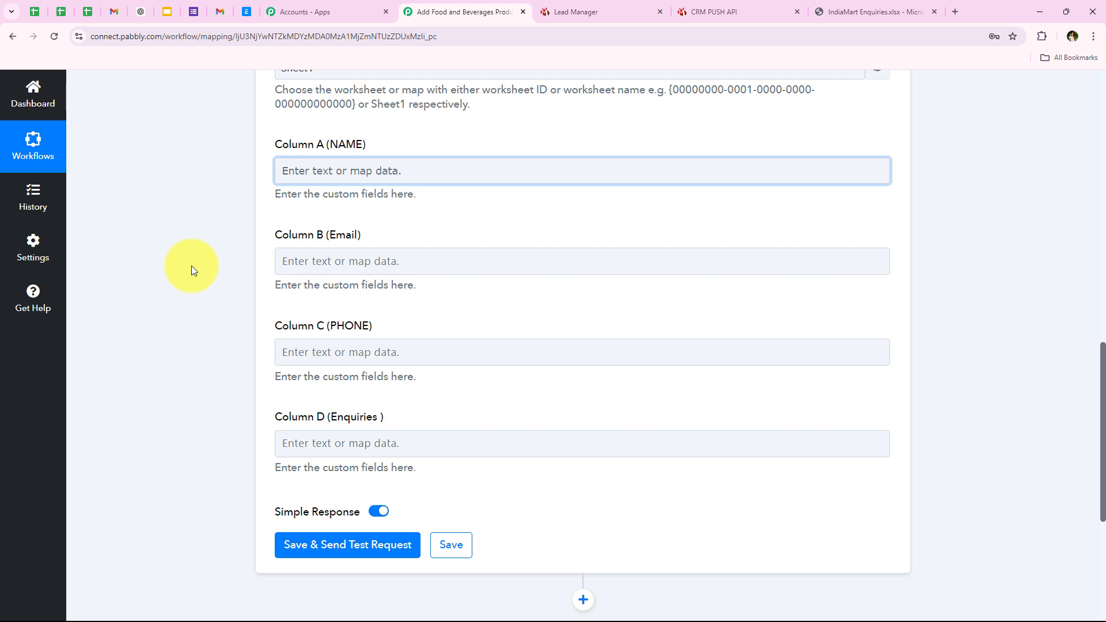
left_click(331, 176)
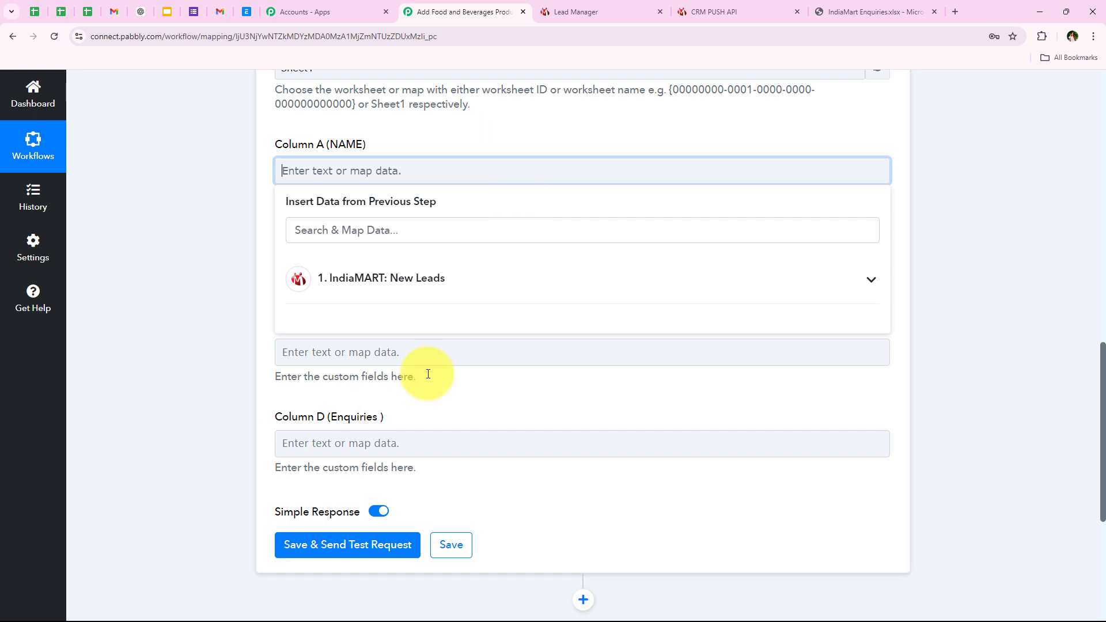
left_click(346, 294)
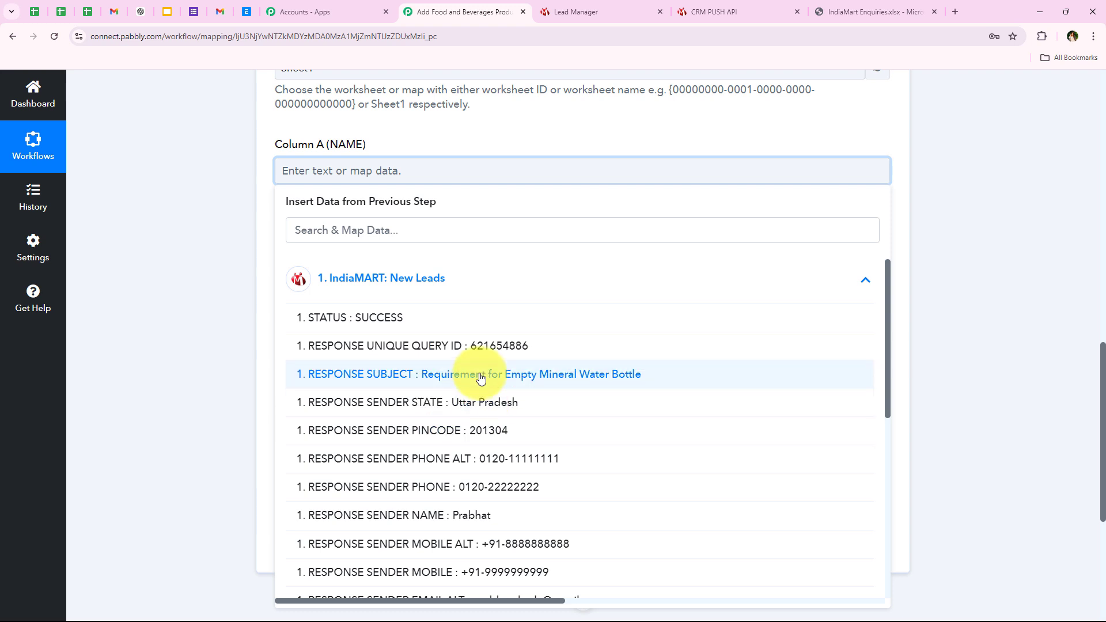
left_click(183, 163)
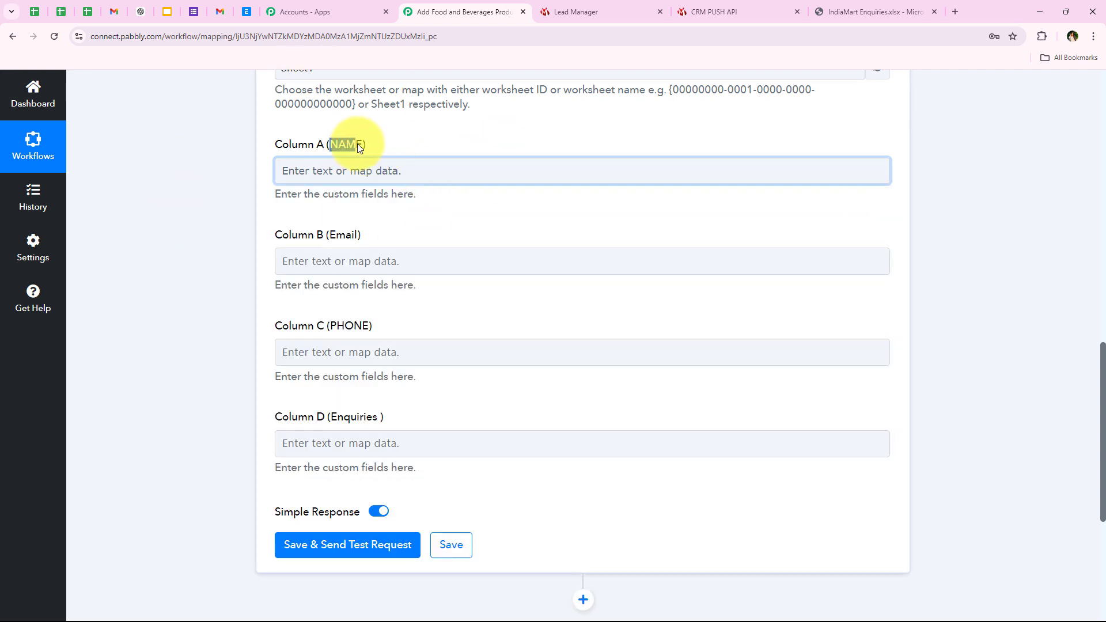
left_click(354, 165)
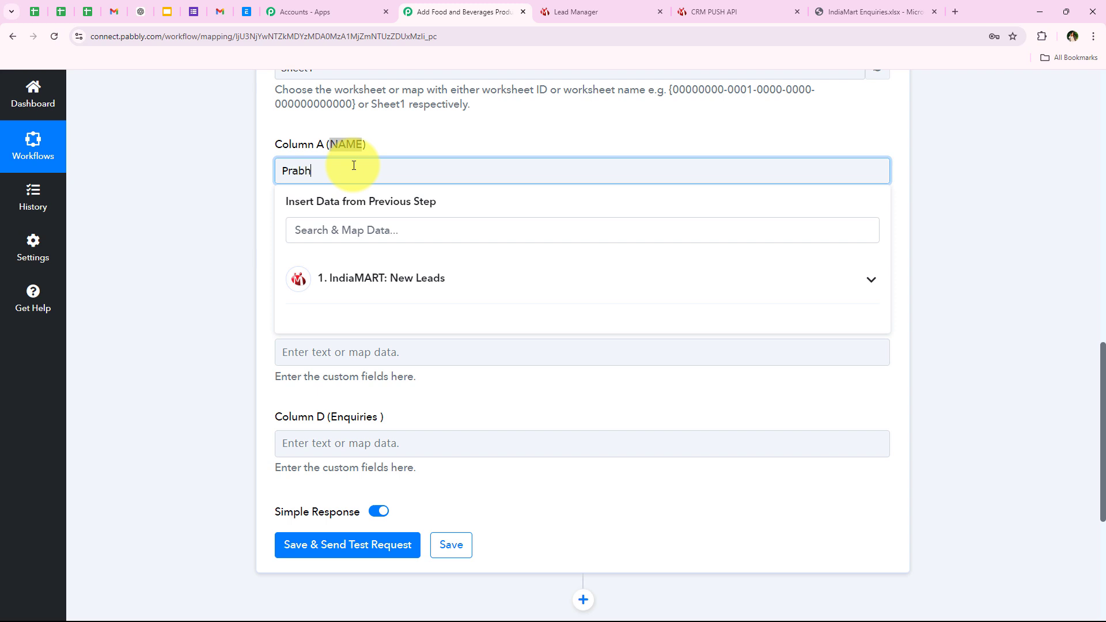
left_click_drag(351, 166, 225, 151)
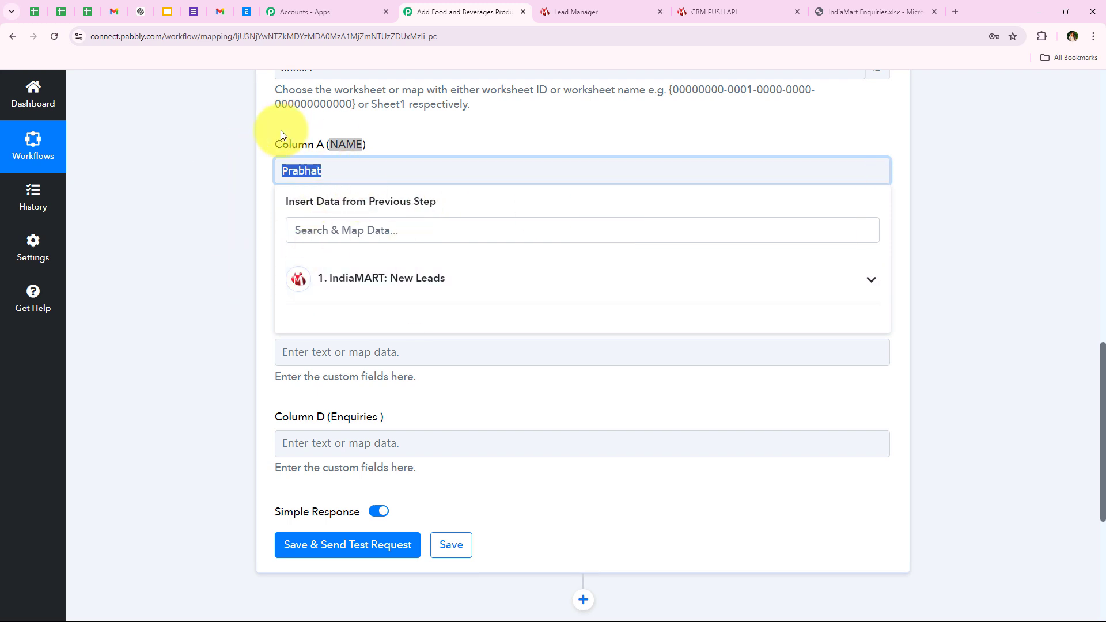
left_click(321, 279)
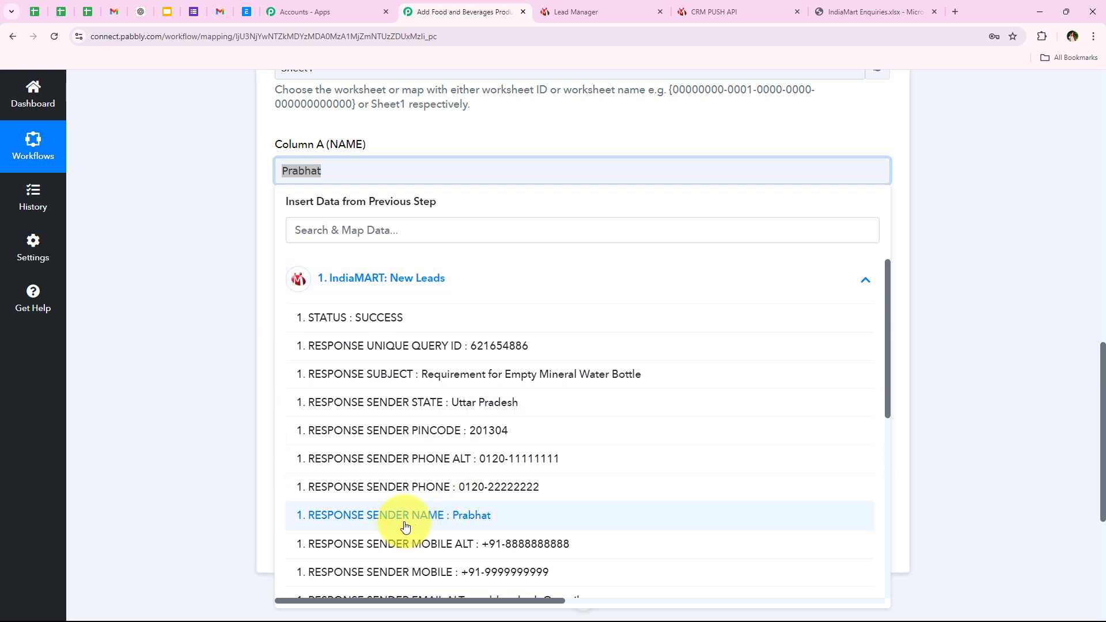
left_click(475, 516)
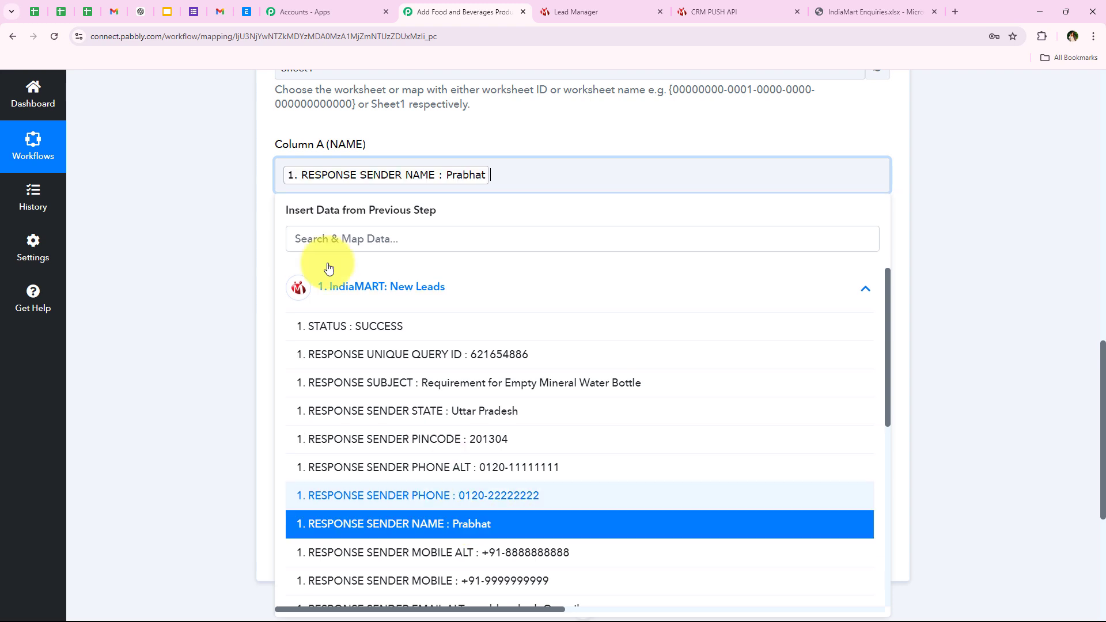
left_click(247, 173)
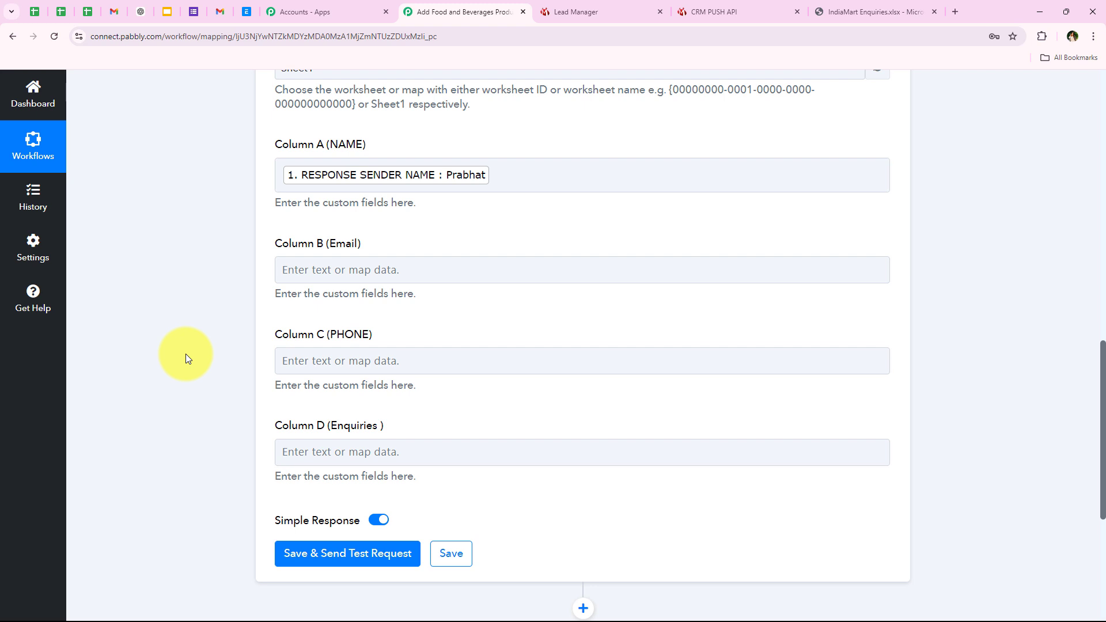
scroll(185, 354, "down", 1)
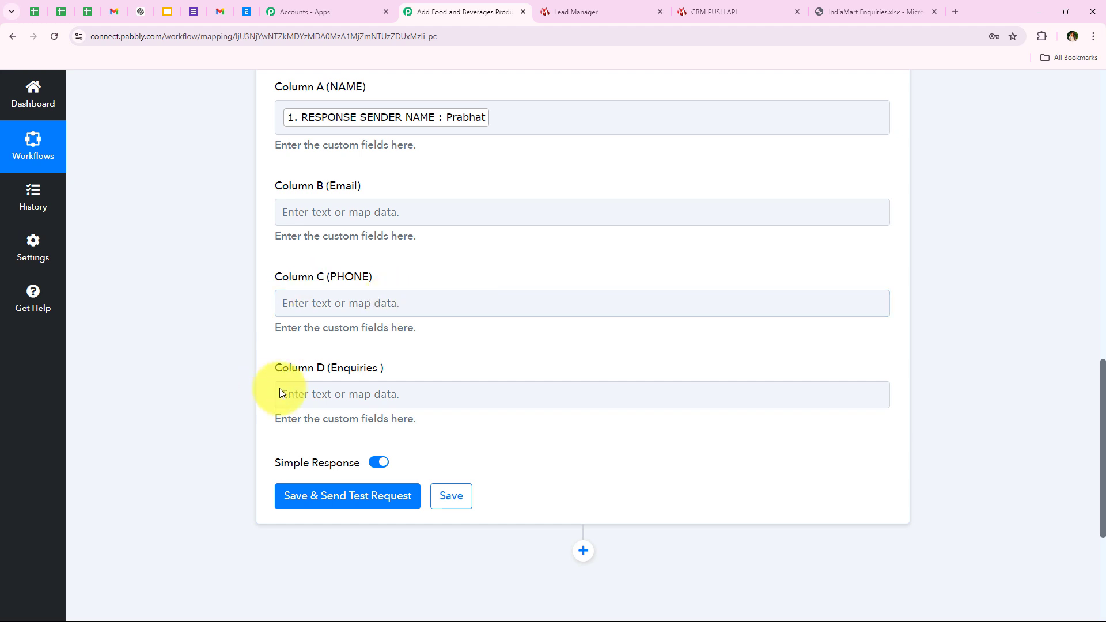
Map the lead's sender email into Column B (Email) and sender phone into Column C (PHONE).
left_click(347, 214)
left_click(334, 272)
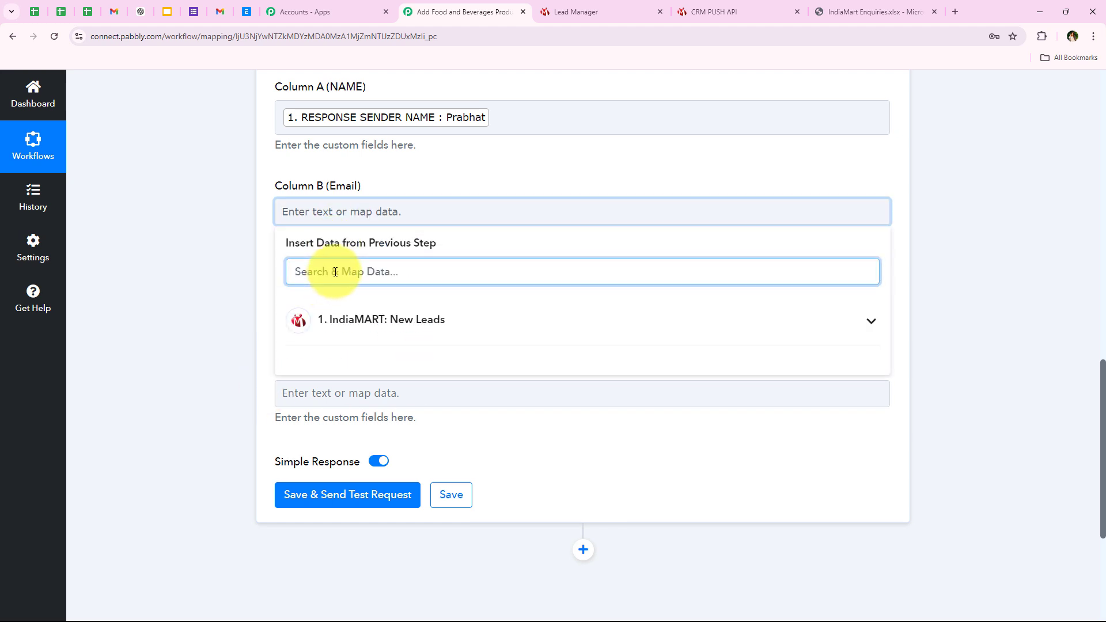
type("Ema")
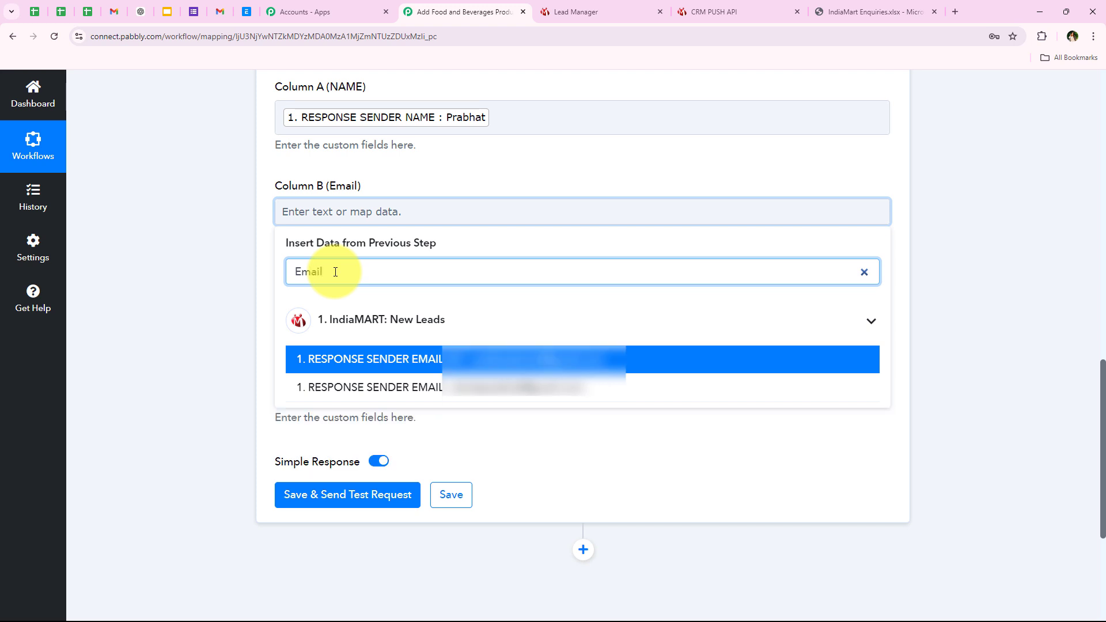
type("il")
left_click(369, 387)
left_click(200, 220)
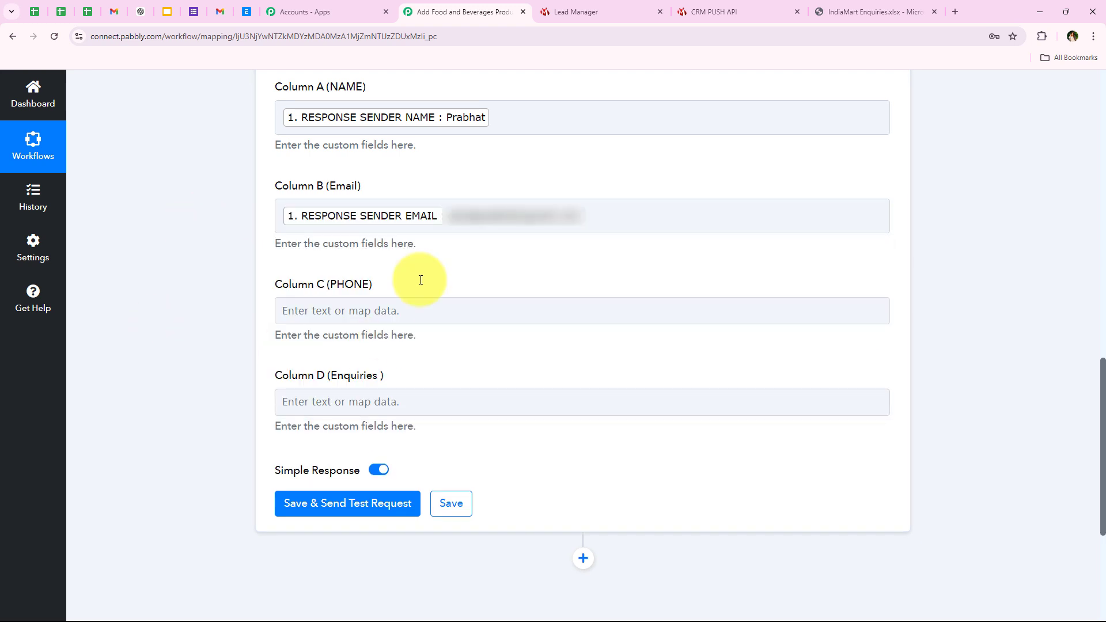
scroll(357, 271, "down", 1)
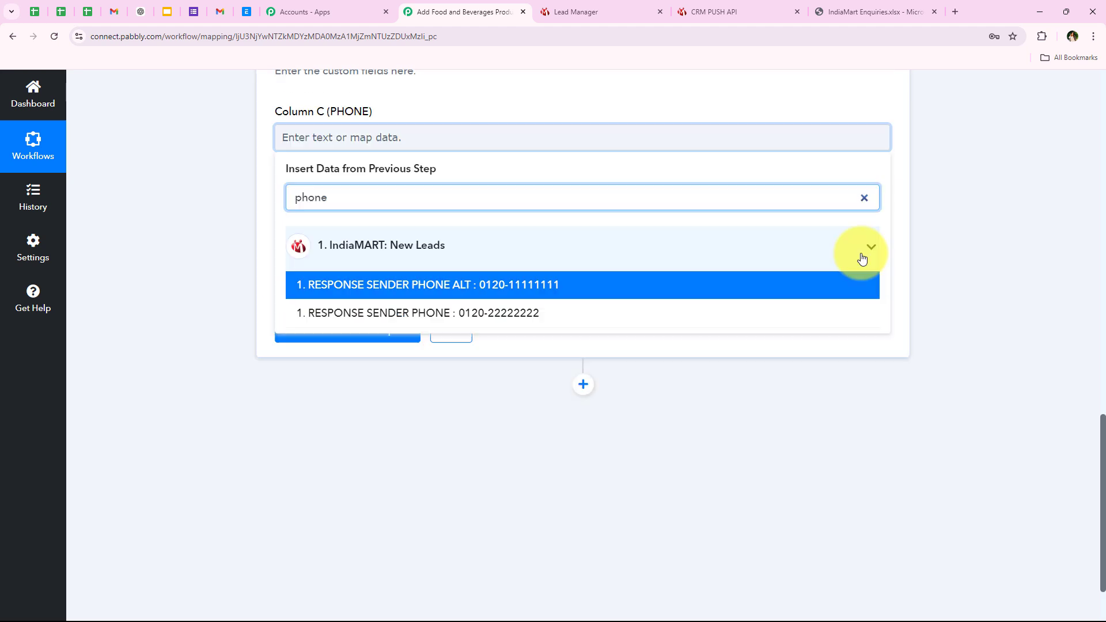
left_click(863, 259)
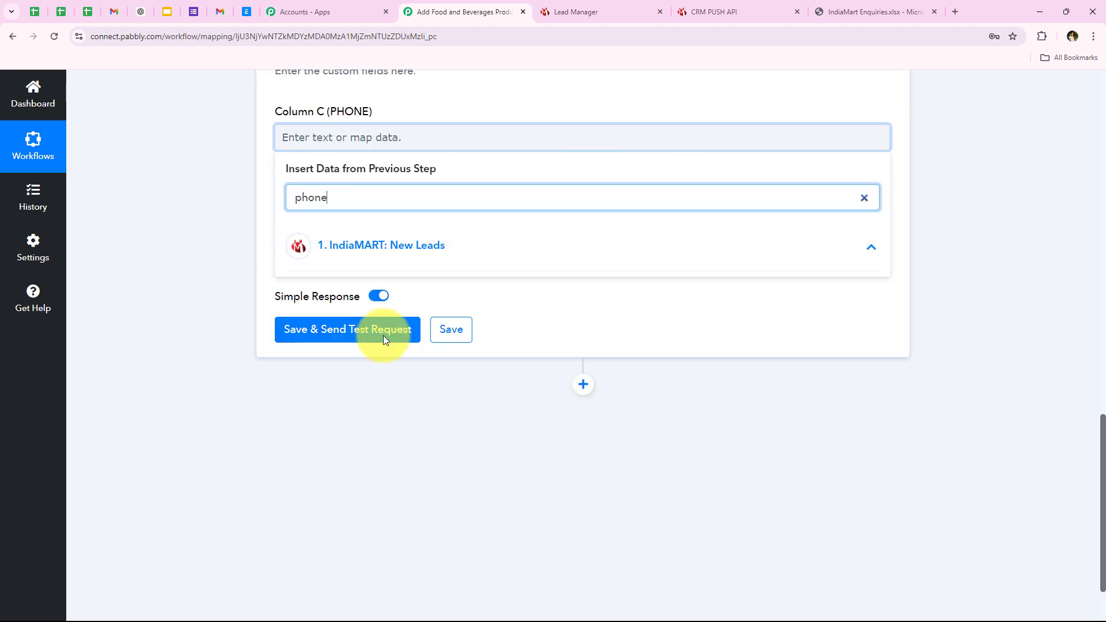
left_click(329, 246)
left_click(484, 314)
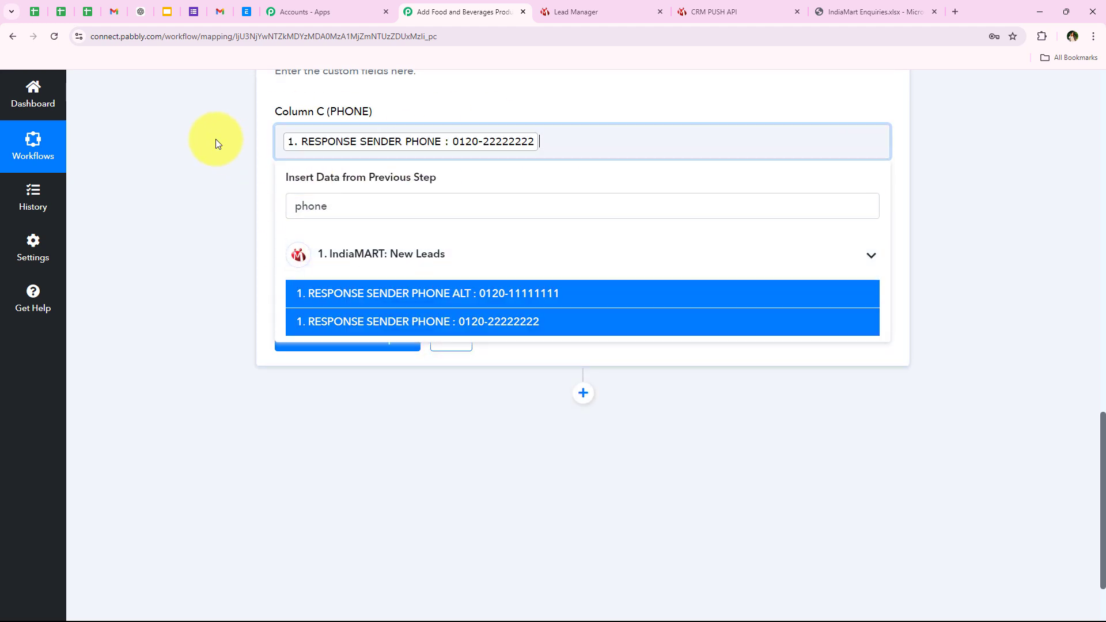
left_click(217, 143)
Map the query message into Column D (Enquiries) and save with a test request.
scroll(228, 237, "down", 1)
left_click(358, 184)
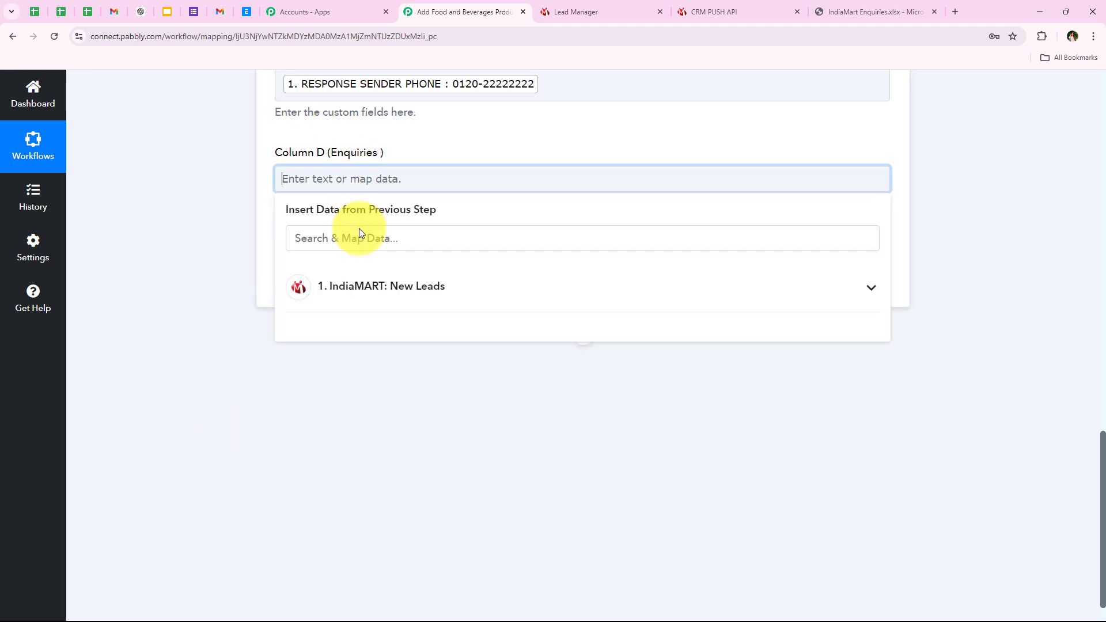
left_click(356, 246)
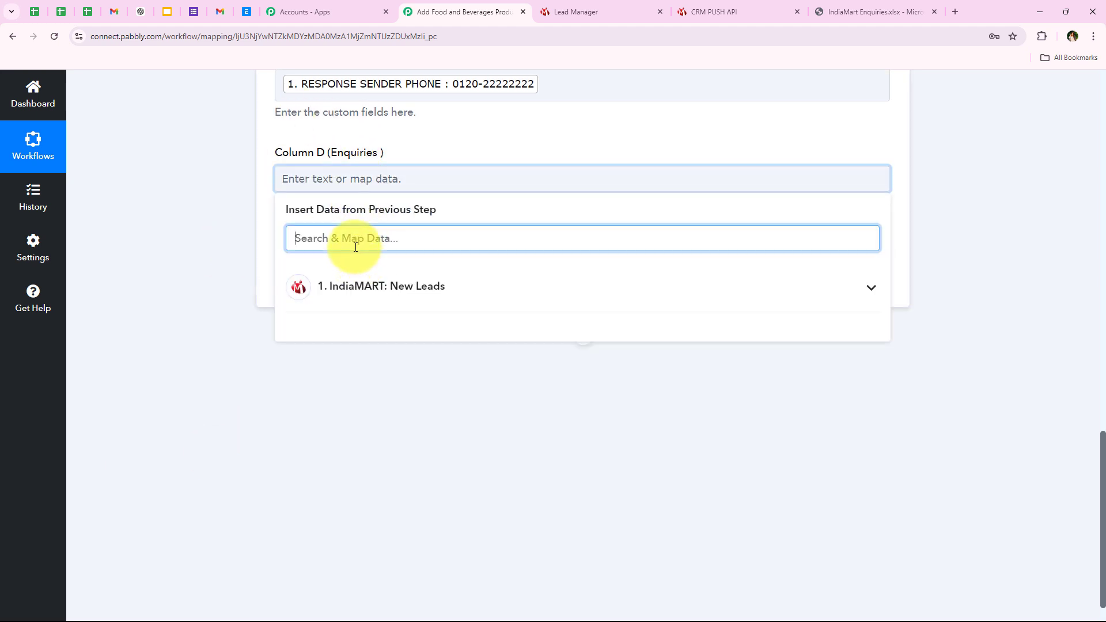
type("Message")
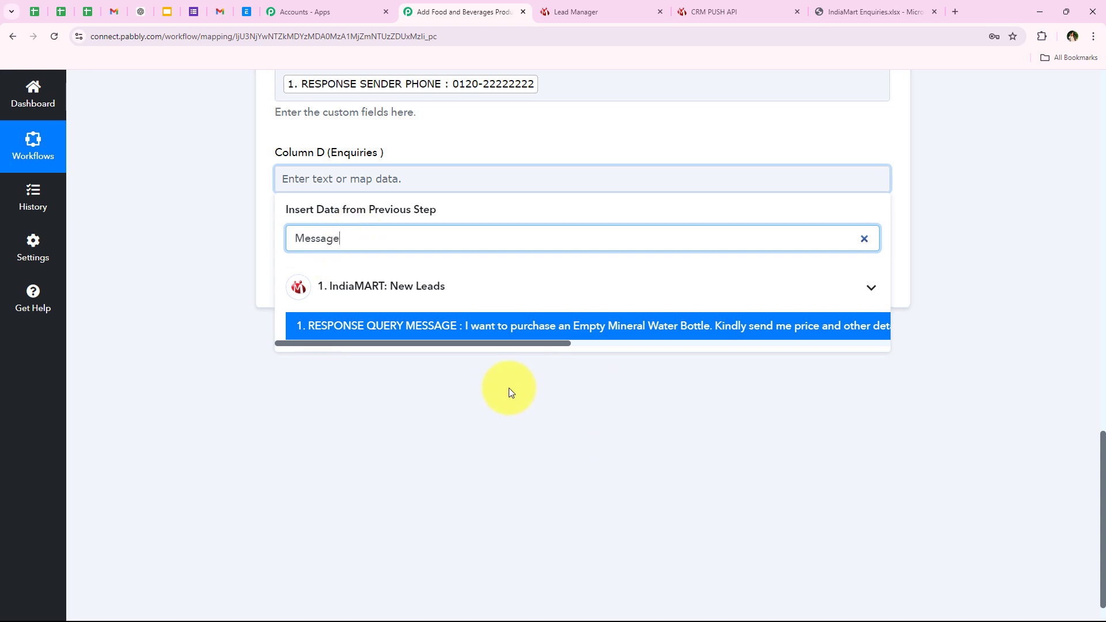
left_click(536, 333)
left_click(249, 333)
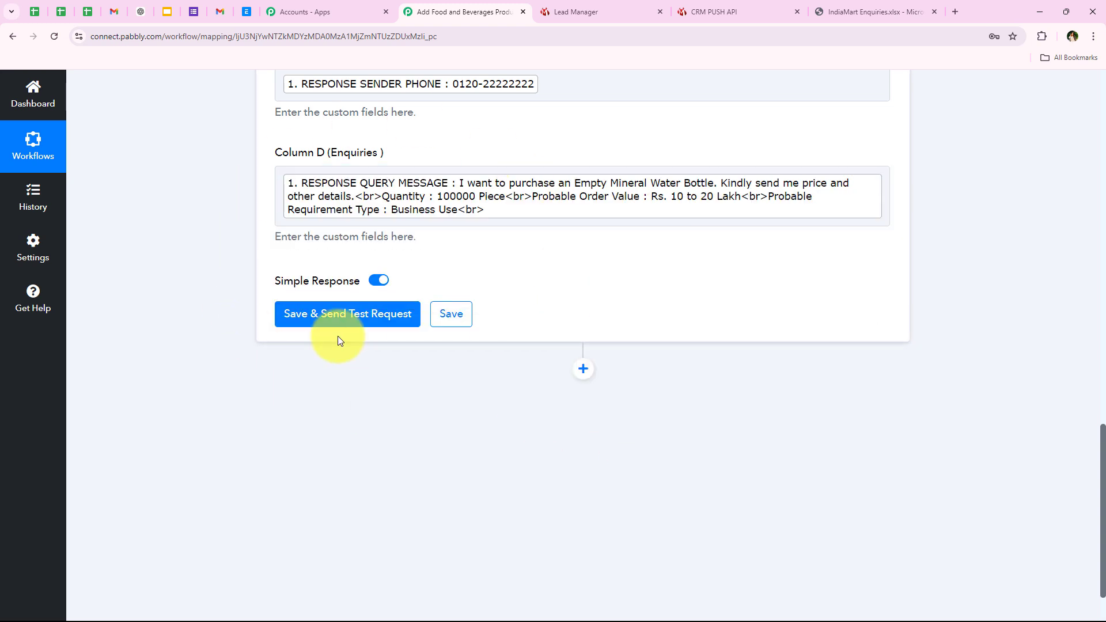
left_click(360, 317)
Review the Response Received panel confirming the row written to Sheet1!A3:D3, then view the workbook.
scroll(273, 297, "down", 2)
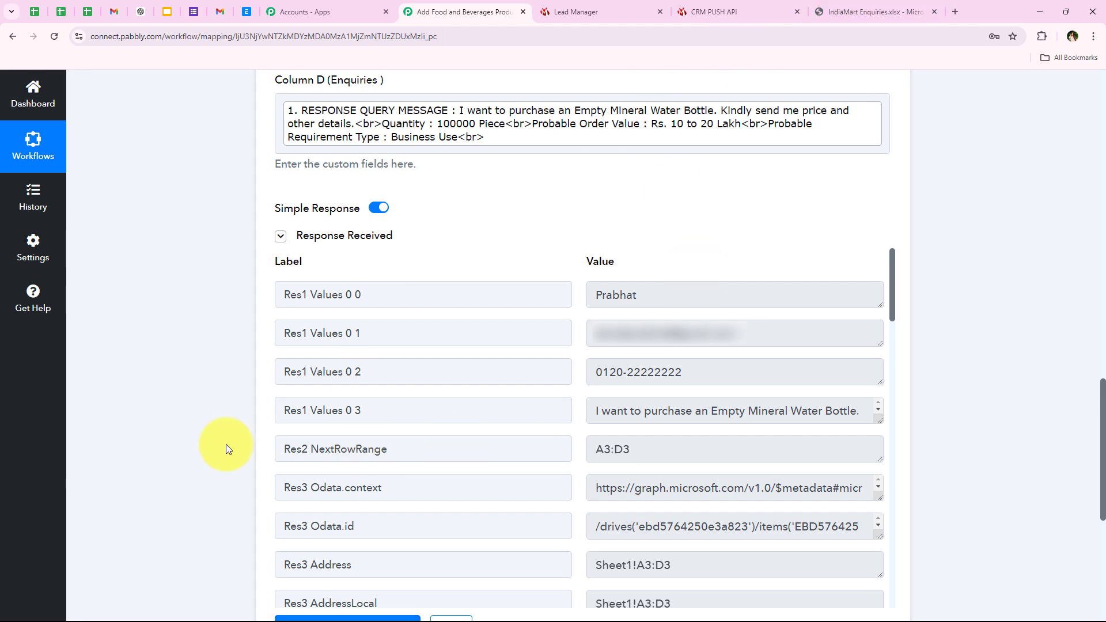
scroll(190, 423, "down", 1)
scroll(193, 421, "up", 15)
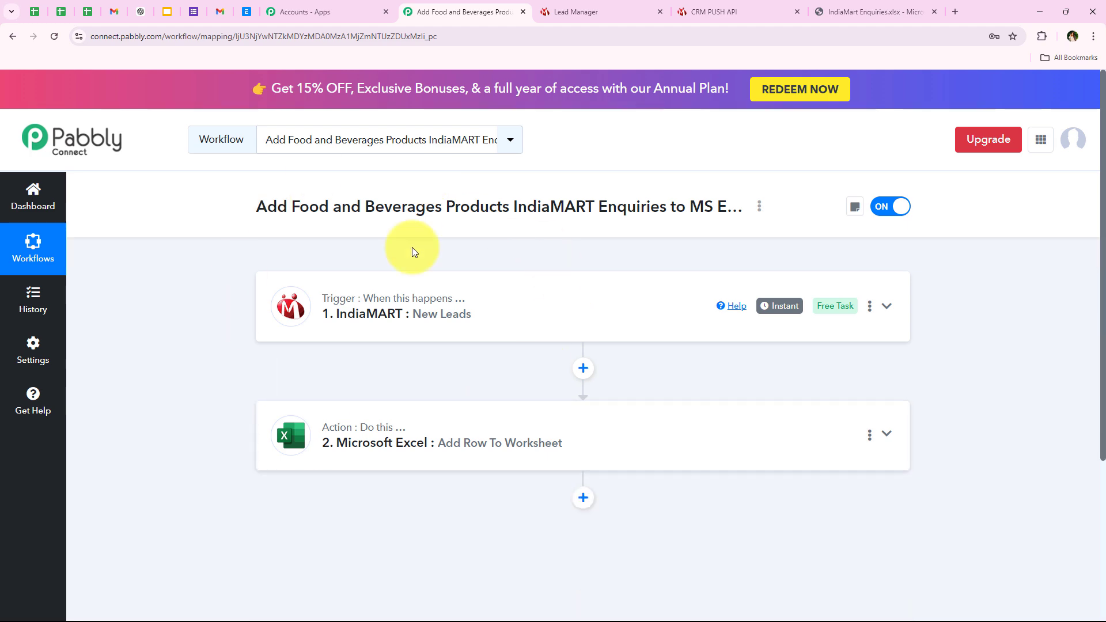
left_click(870, 11)
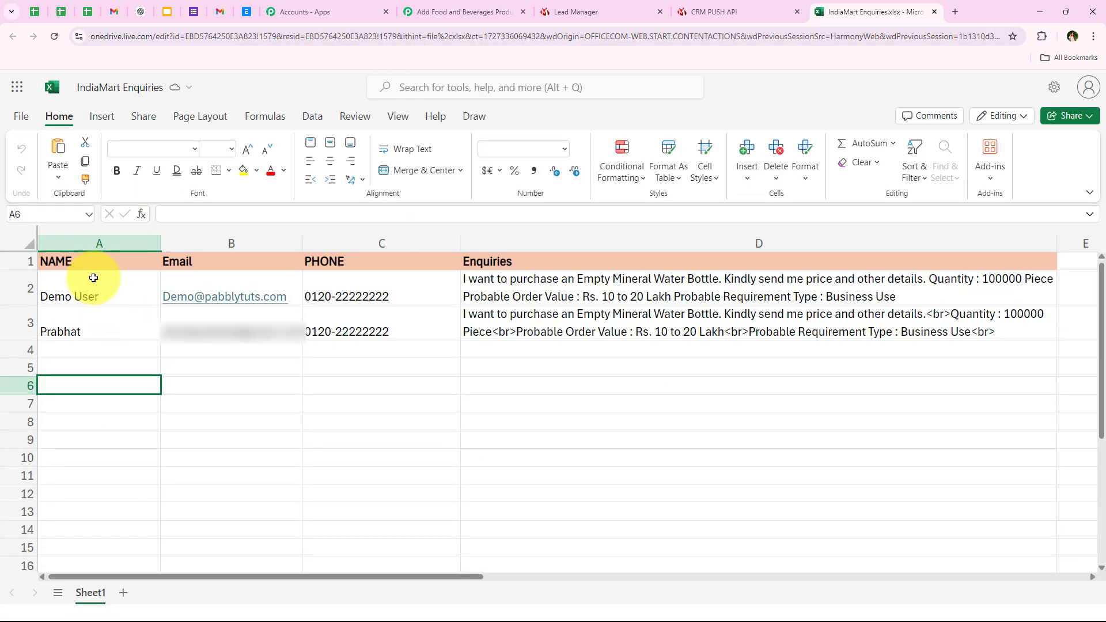
Inspect cells A3, B3 and C3 for the lead's name, email and phone, then return to Pabbly Connect.
left_click(129, 326)
left_click(220, 331)
left_click(341, 334)
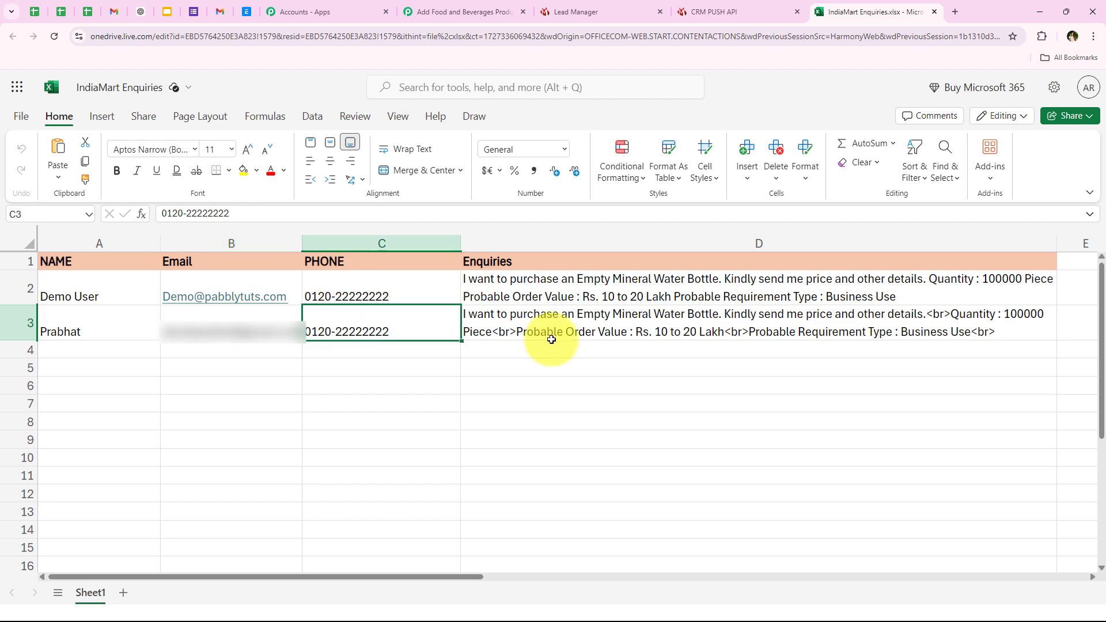
left_click(500, 380)
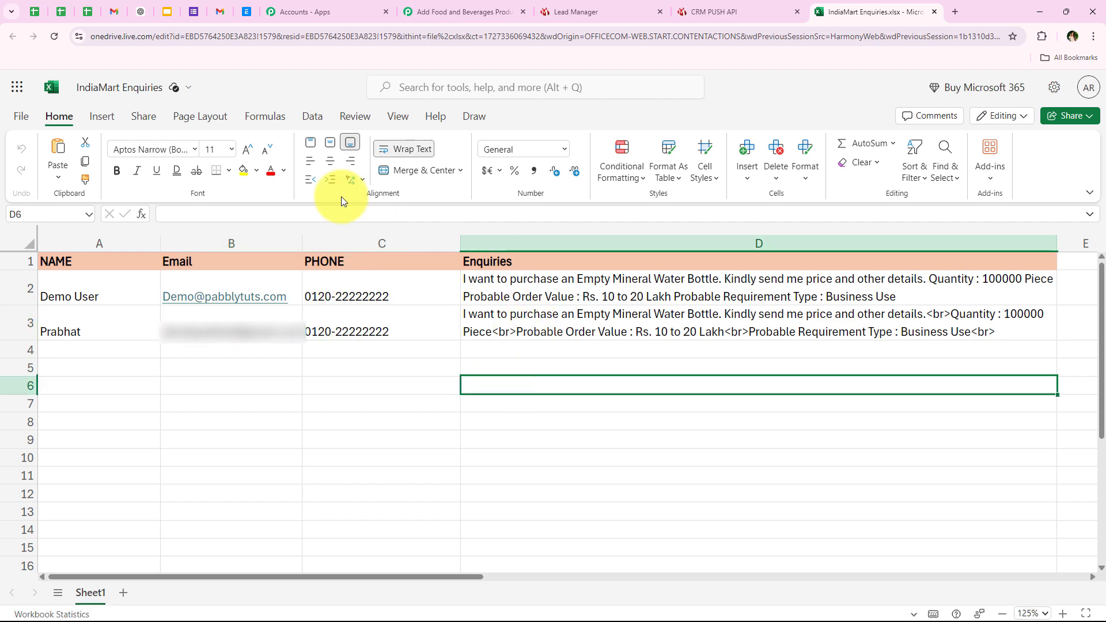
left_click(507, 11)
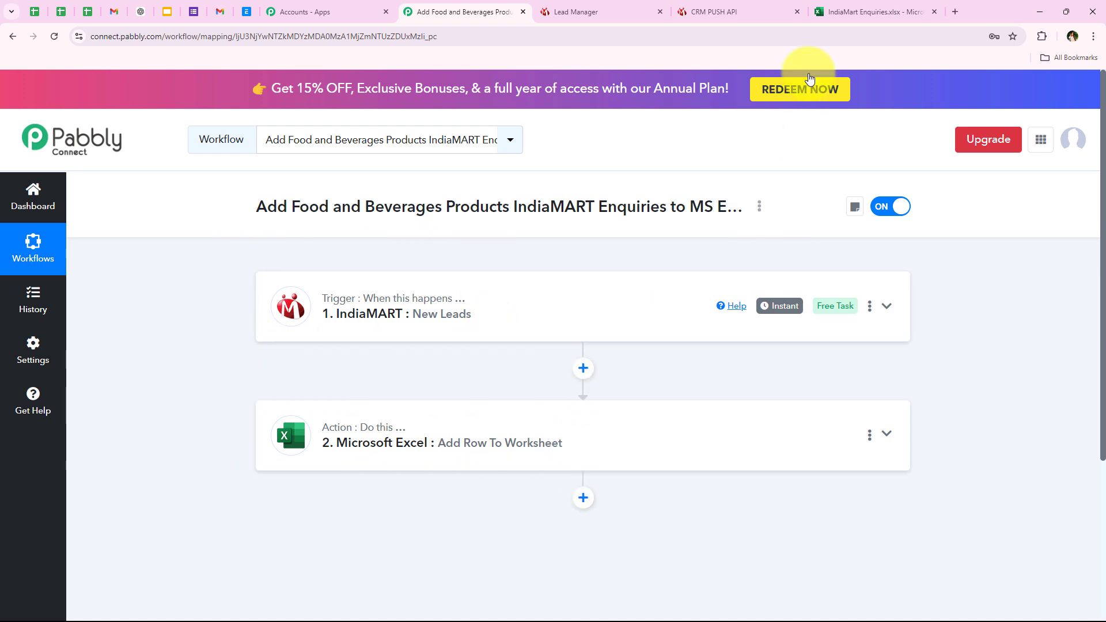
left_click(824, 10)
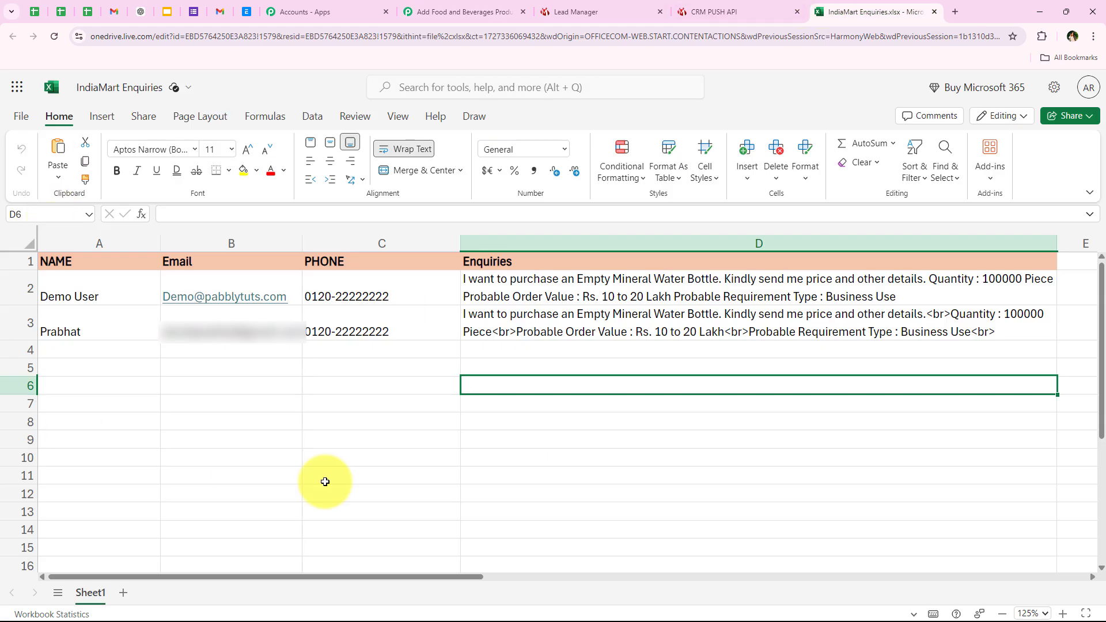
left_click(458, 12)
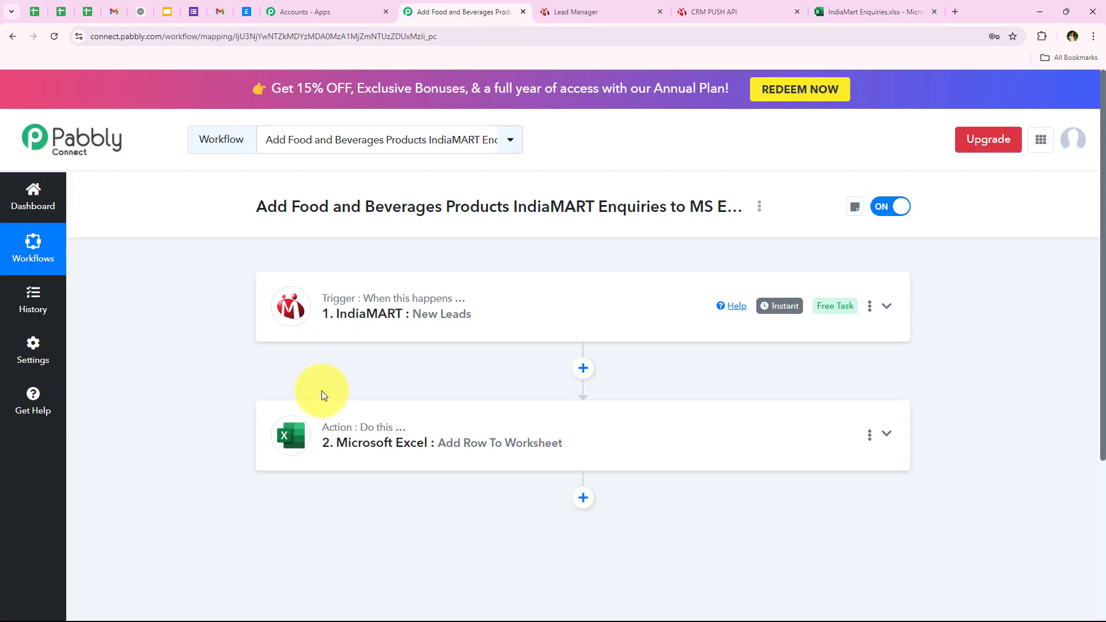
left_click(858, 12)
left_click_drag(94, 322, 489, 333)
left_click(240, 407)
left_click(477, 7)
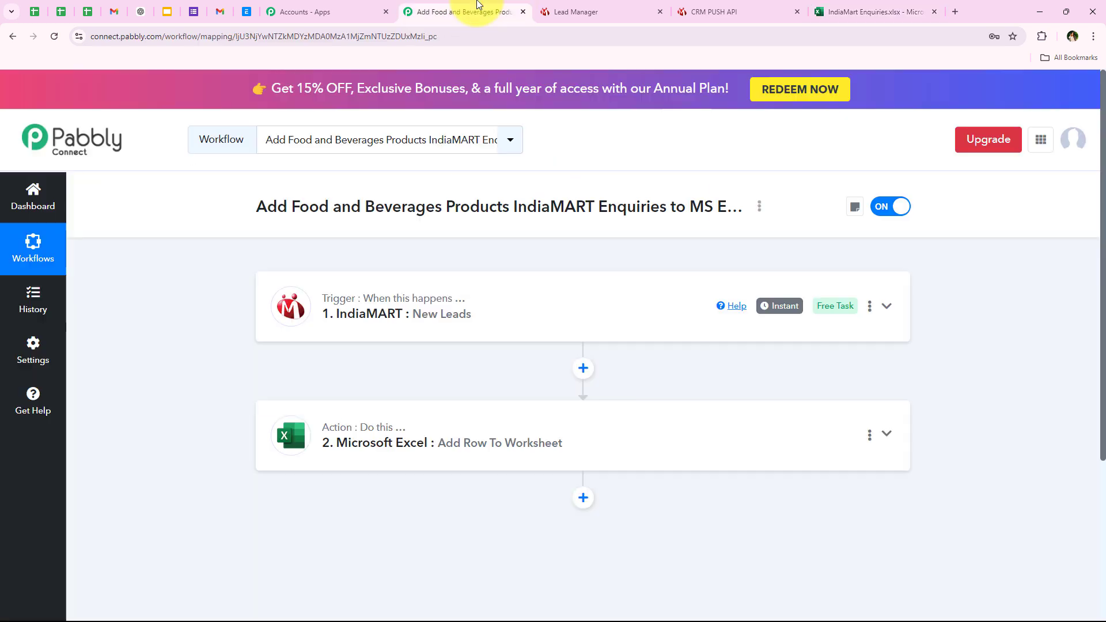